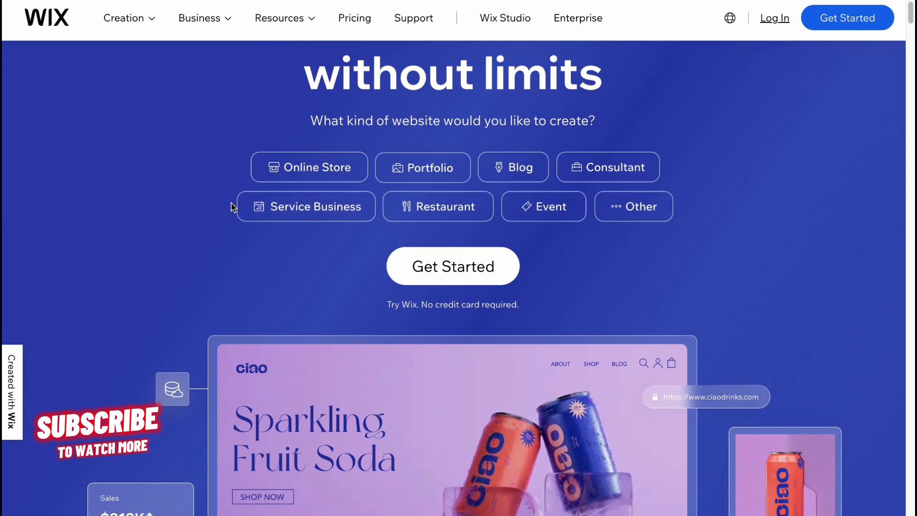
Look through the Wix homepage, from the website type choices to the platform overview section, and return to the website types
{"action": "scroll", "coordinate": [231, 203], "scroll_direction": "down", "scroll_amount": 1}
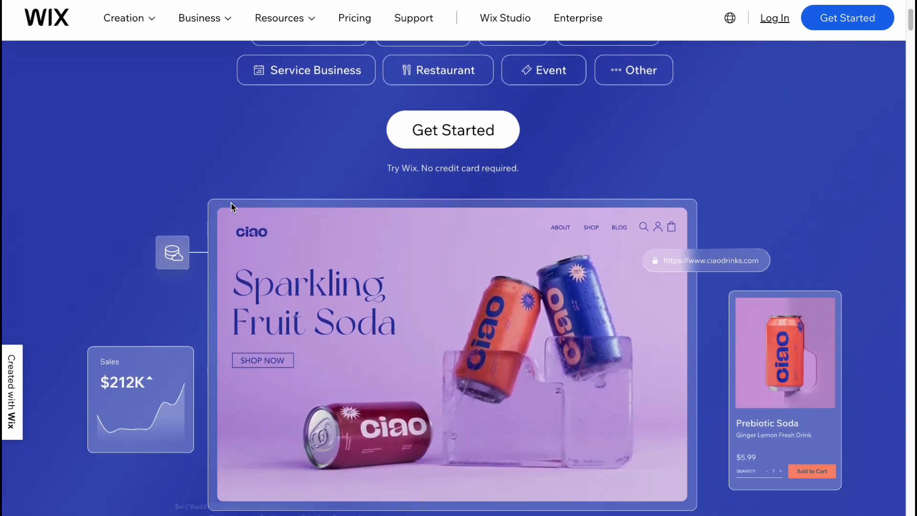
{"action": "scroll", "coordinate": [231, 202], "scroll_direction": "down", "scroll_amount": 1}
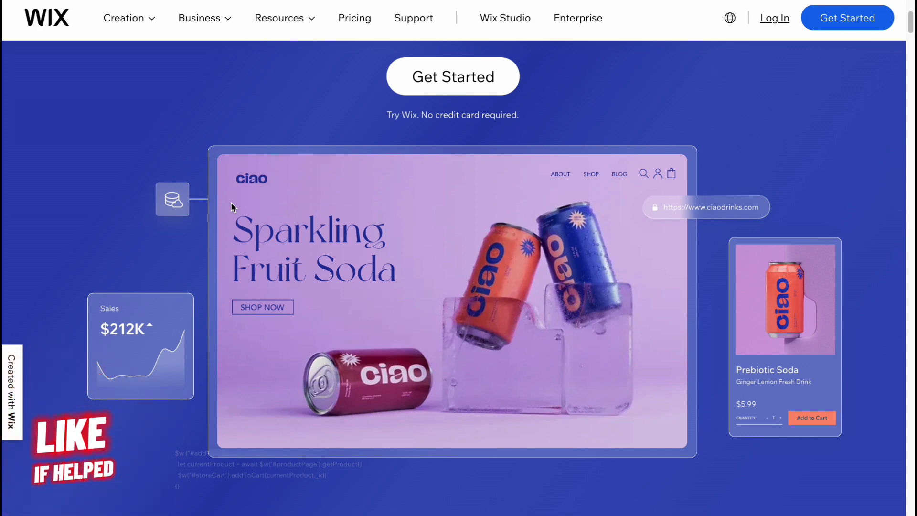
{"action": "scroll", "coordinate": [231, 202], "scroll_direction": "down", "scroll_amount": 1}
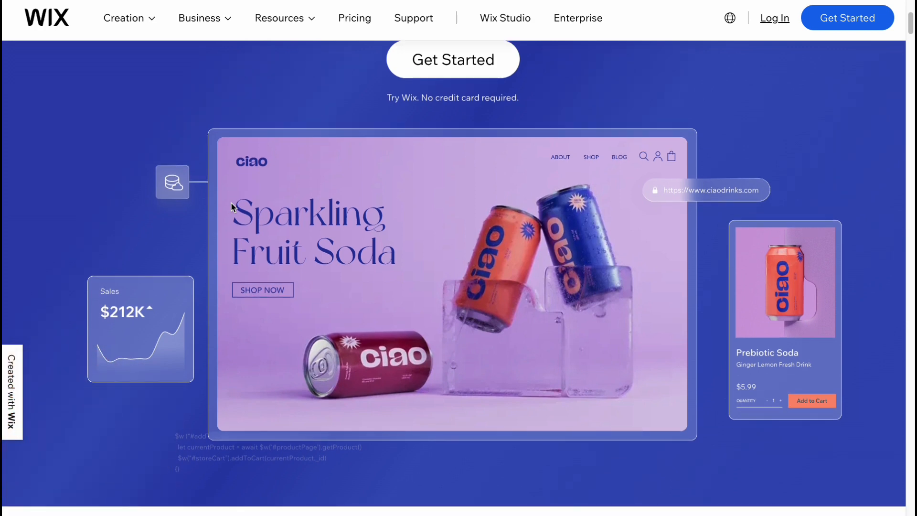
{"action": "scroll", "coordinate": [231, 202], "scroll_direction": "down", "scroll_amount": 3}
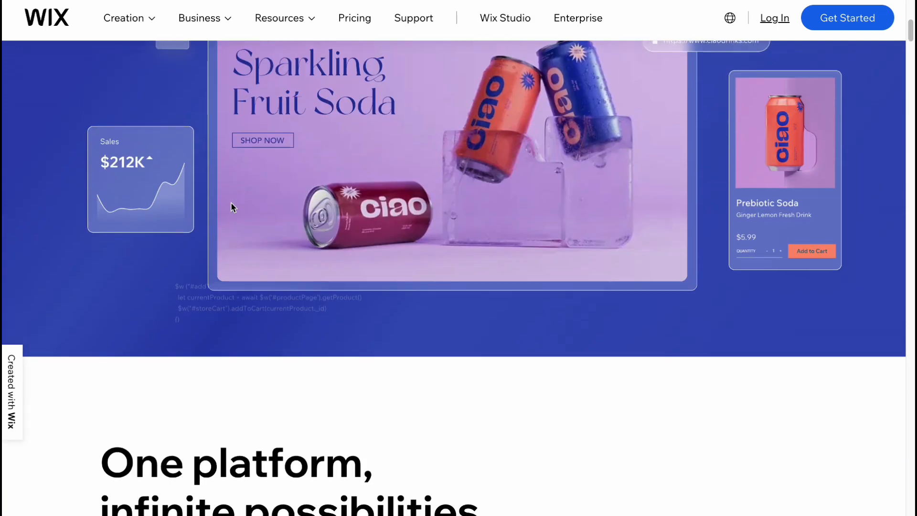
{"action": "scroll", "coordinate": [230, 202], "scroll_direction": "down", "scroll_amount": 2}
{"action": "scroll", "coordinate": [231, 202], "scroll_direction": "down", "scroll_amount": 5}
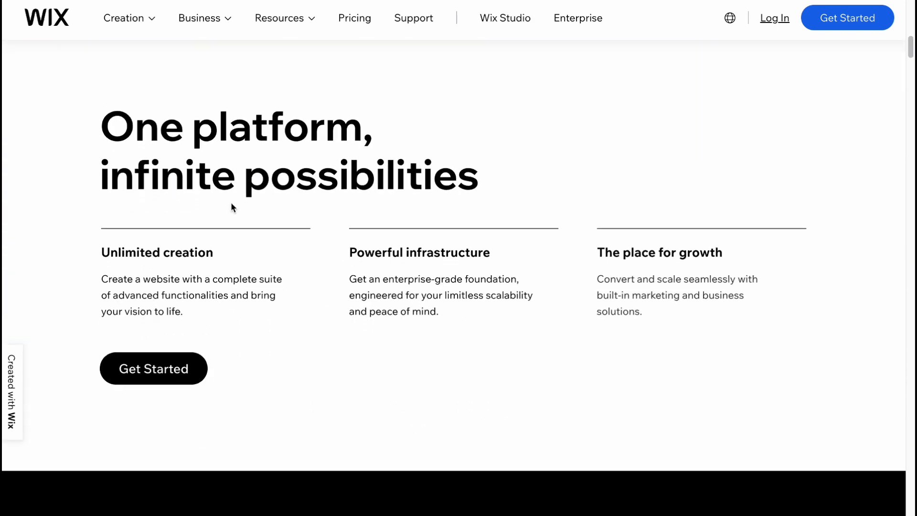
{"action": "scroll", "coordinate": [231, 202], "scroll_direction": "up", "scroll_amount": 10}
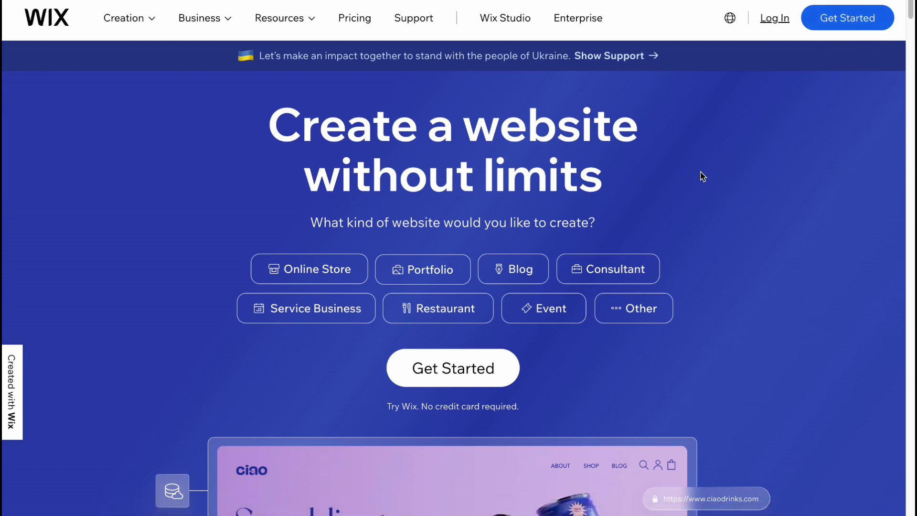
{"action": "scroll", "coordinate": [701, 175], "scroll_direction": "down", "scroll_amount": 1}
{"action": "scroll", "coordinate": [702, 175], "scroll_direction": "down", "scroll_amount": 1}
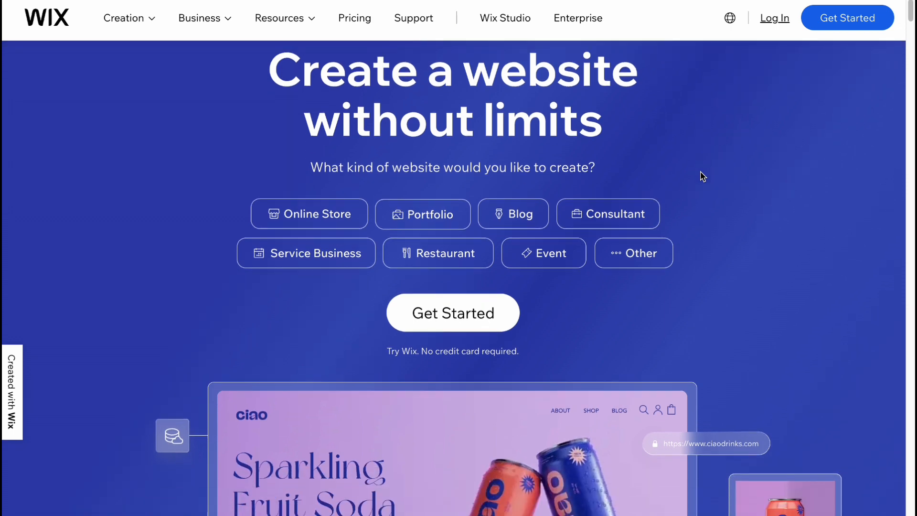
{"action": "scroll", "coordinate": [702, 176], "scroll_direction": "up", "scroll_amount": 1}
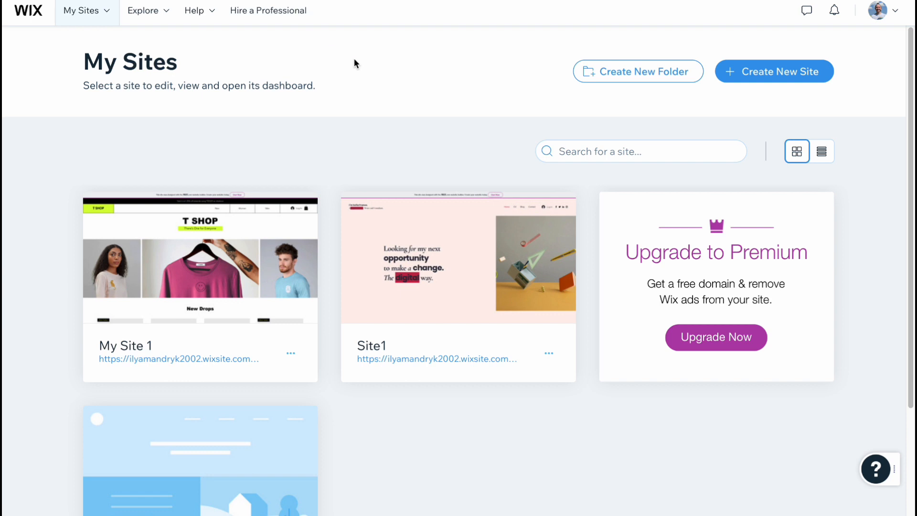
Create a new site from the My Sites page and choose Online Store as the kind of website
{"action": "mouse_move", "coordinate": [438, 326]}
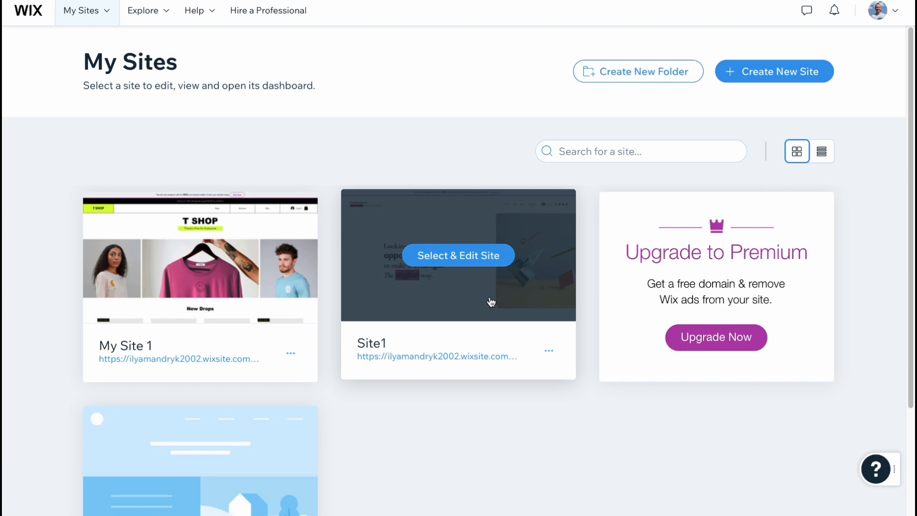
{"action": "mouse_move", "coordinate": [290, 295]}
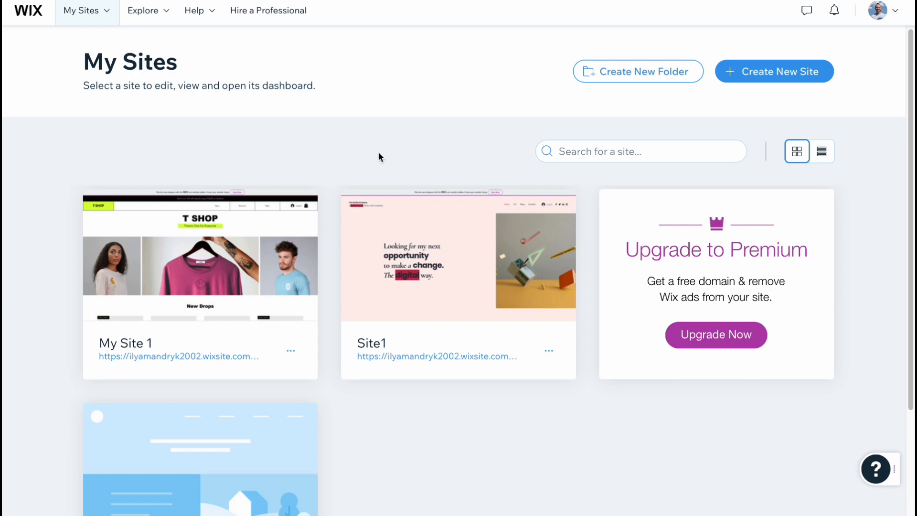
{"action": "scroll", "coordinate": [378, 153], "scroll_direction": "down", "scroll_amount": 3}
{"action": "scroll", "coordinate": [379, 164], "scroll_direction": "up", "scroll_amount": 3}
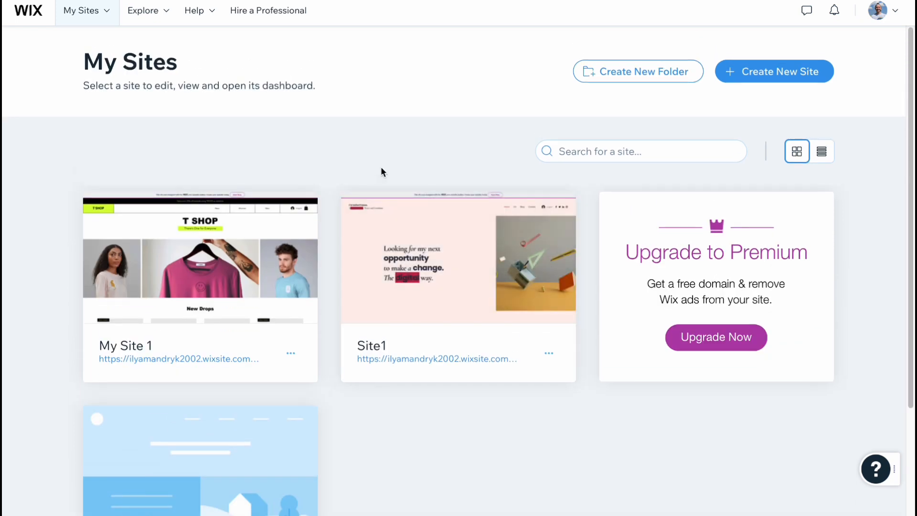
{"action": "left_click", "coordinate": [767, 77]}
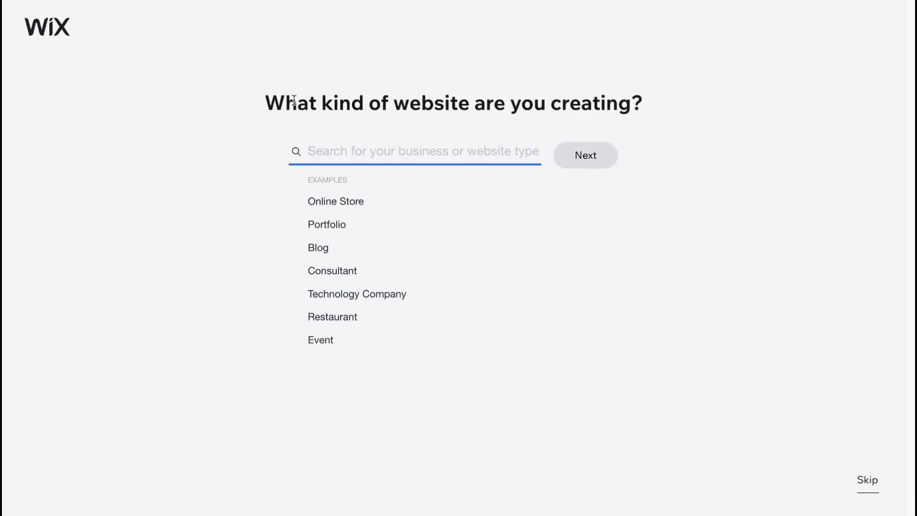
{"action": "left_click_drag", "start_coordinate": [256, 104], "coordinate": [681, 111]}
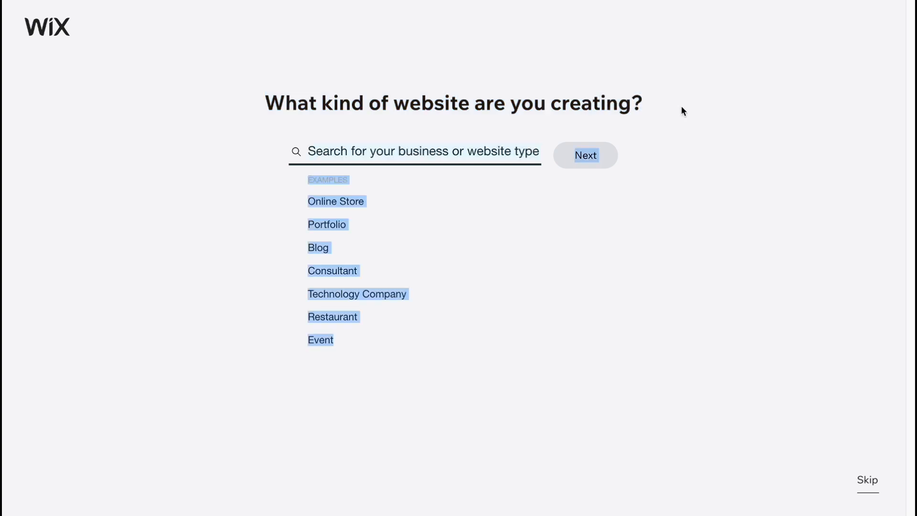
{"action": "left_click", "coordinate": [693, 152]}
{"action": "left_click", "coordinate": [347, 200]}
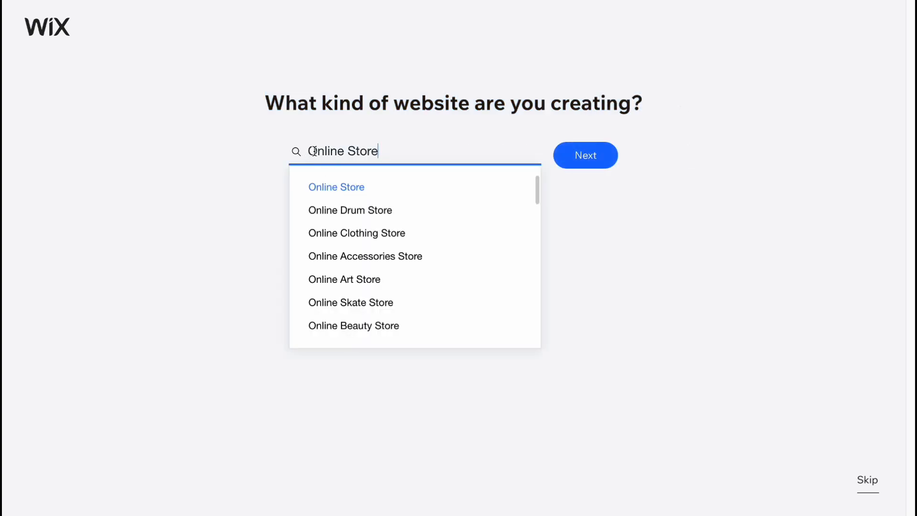
{"action": "left_click_drag", "start_coordinate": [309, 151], "coordinate": [377, 151]}
{"action": "left_click", "coordinate": [592, 156]}
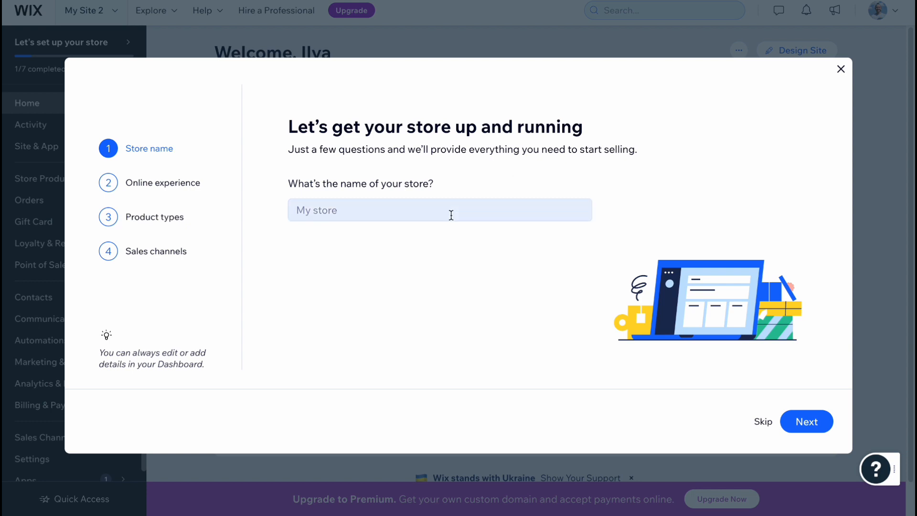
Name the store Shop1 and answer the existing online store question with "No, I'm just starting out"
{"action": "left_click", "coordinate": [435, 206]}
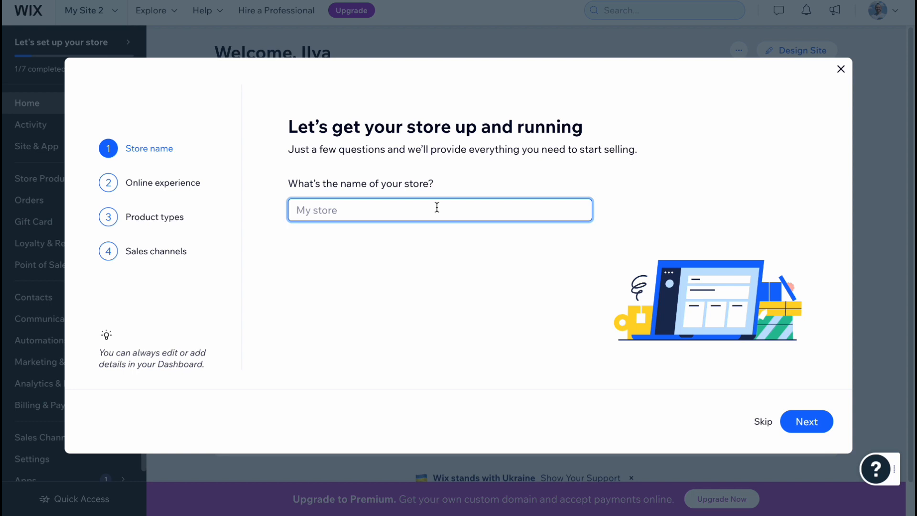
{"action": "type", "text": "Shop1"}
{"action": "left_click", "coordinate": [806, 422]}
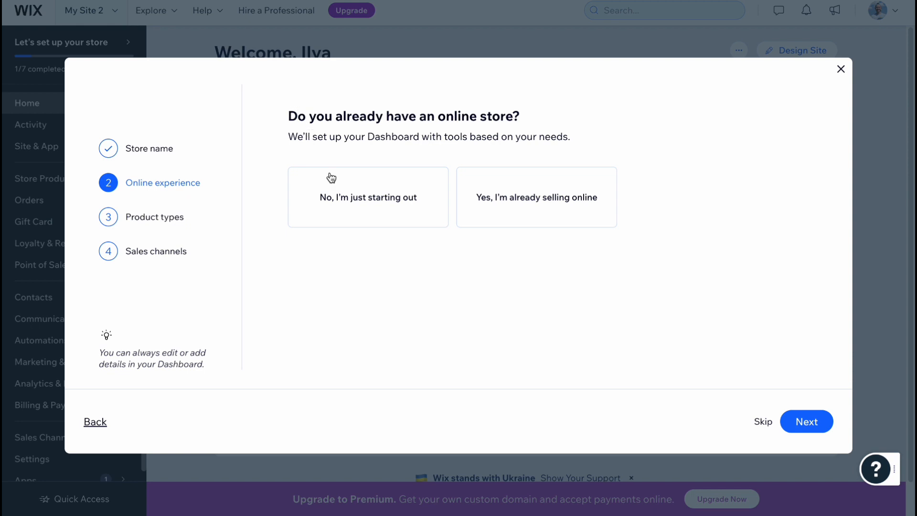
{"action": "left_click", "coordinate": [348, 213]}
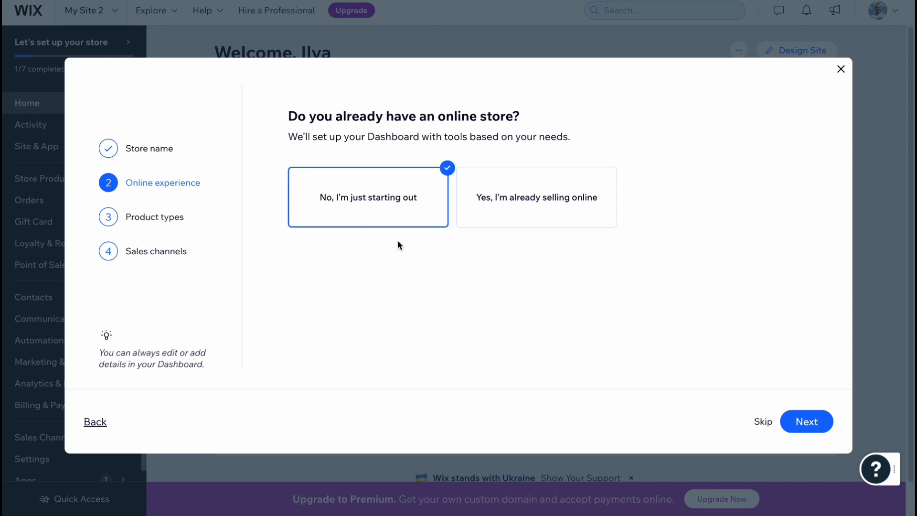
{"action": "left_click", "coordinate": [818, 424]}
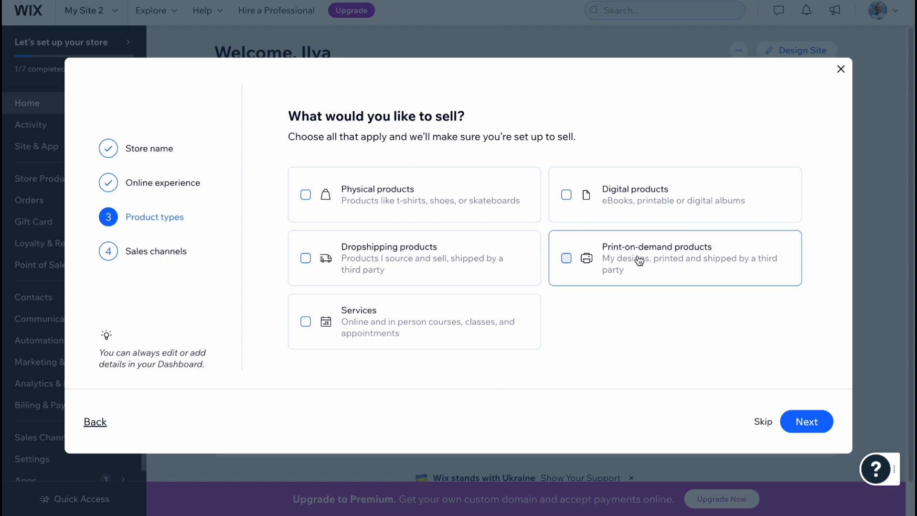
Choose physical, dropshipping and digital products to sell, and finish the store setup with Online store as the sales channel
{"action": "left_click", "coordinate": [305, 197]}
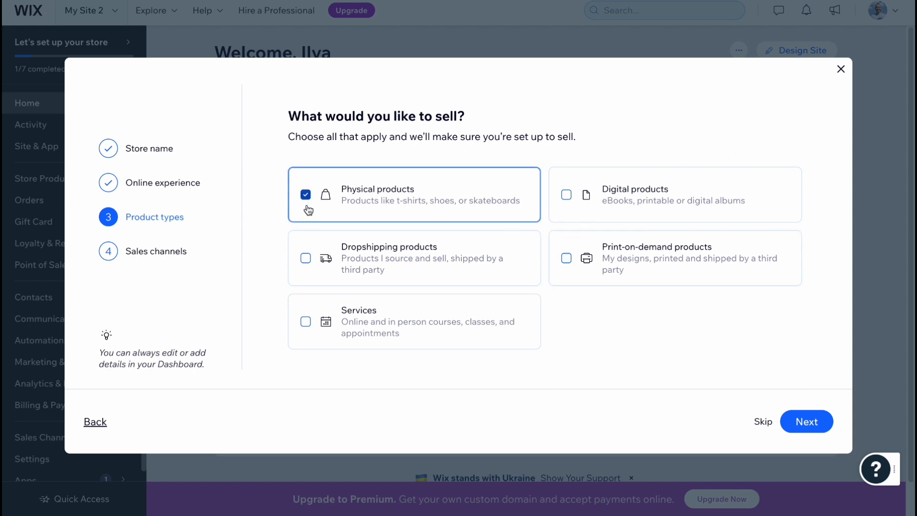
{"action": "left_click", "coordinate": [305, 259]}
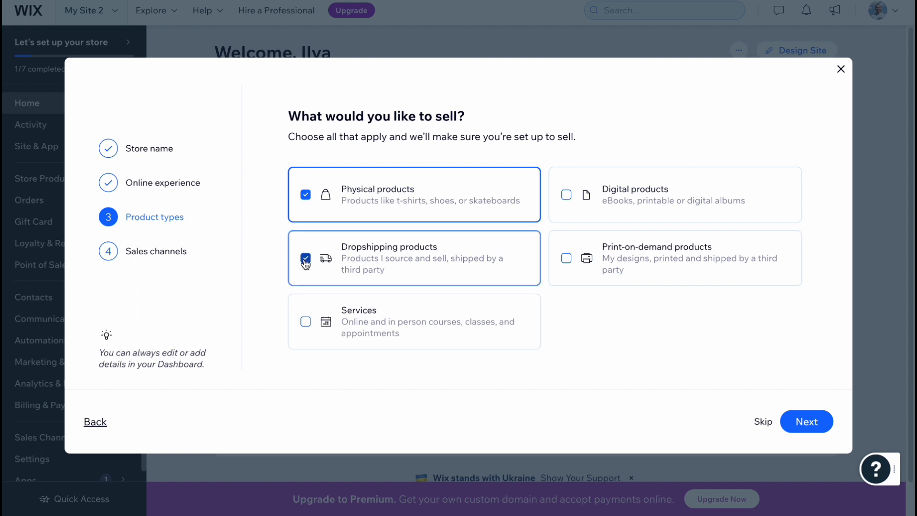
{"action": "left_click", "coordinate": [566, 195]}
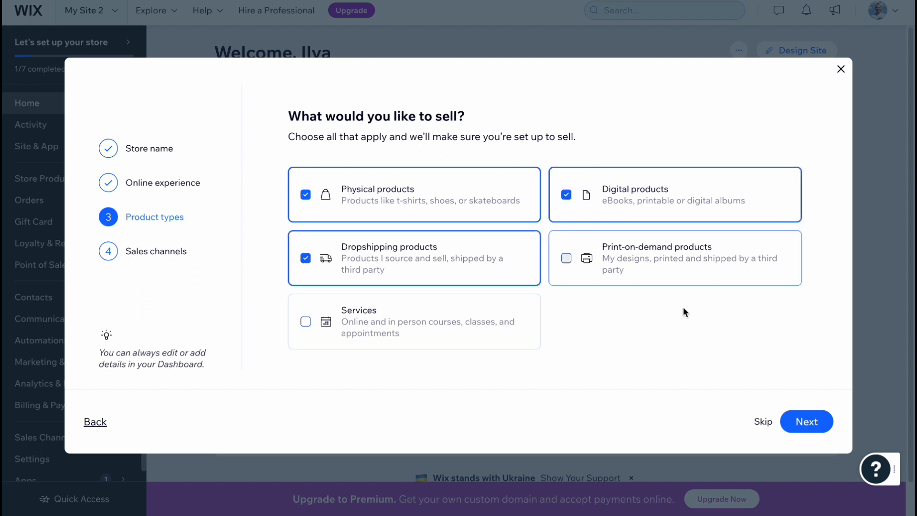
{"action": "left_click", "coordinate": [817, 424]}
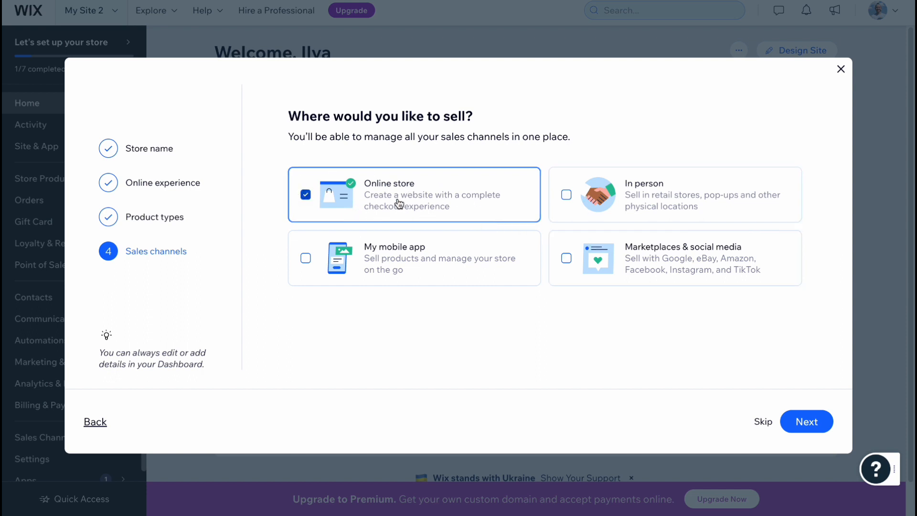
{"action": "left_click", "coordinate": [805, 417]}
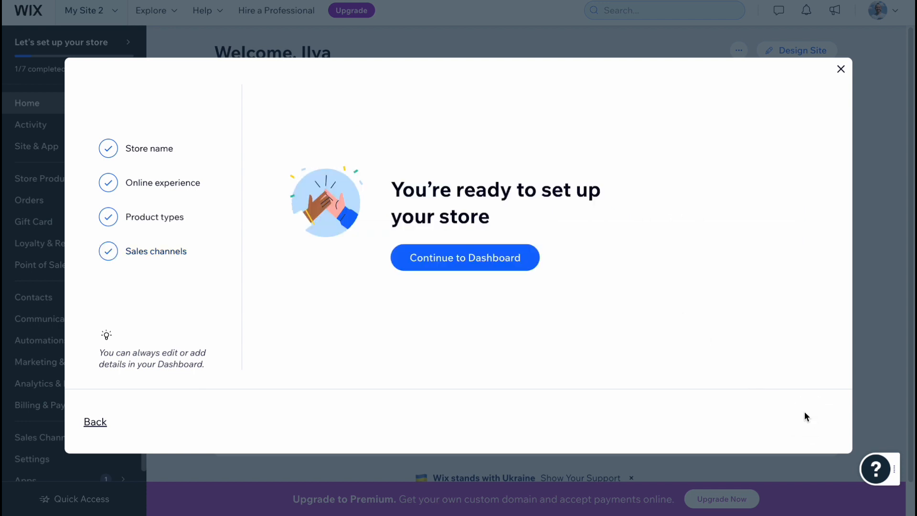
{"action": "left_click", "coordinate": [498, 263]}
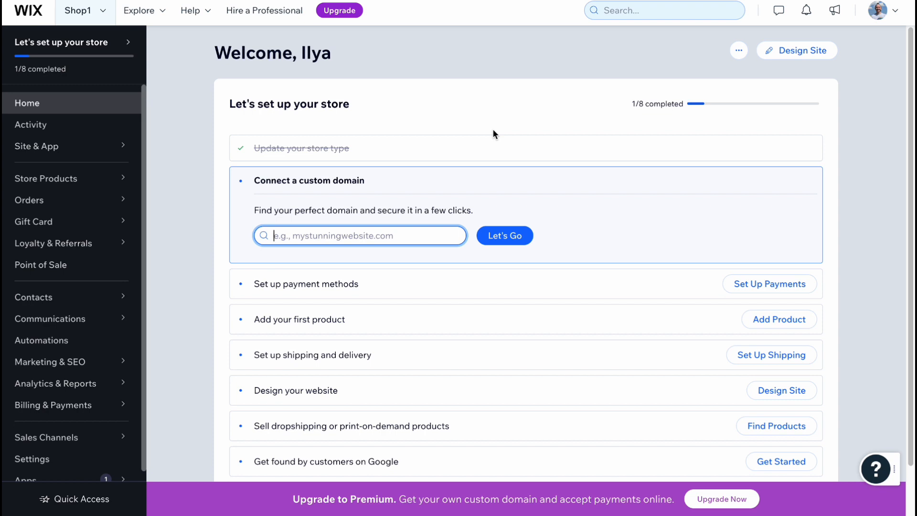
Start designing the site from the store dashboard and choose to customize a designed template
{"action": "scroll", "coordinate": [515, 120], "scroll_direction": "down", "scroll_amount": 1}
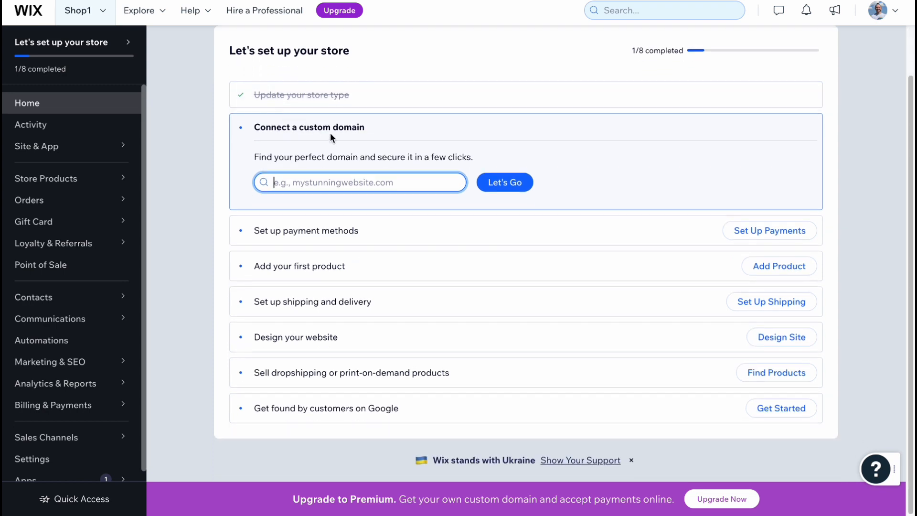
{"action": "scroll", "coordinate": [353, 131], "scroll_direction": "up", "scroll_amount": 1}
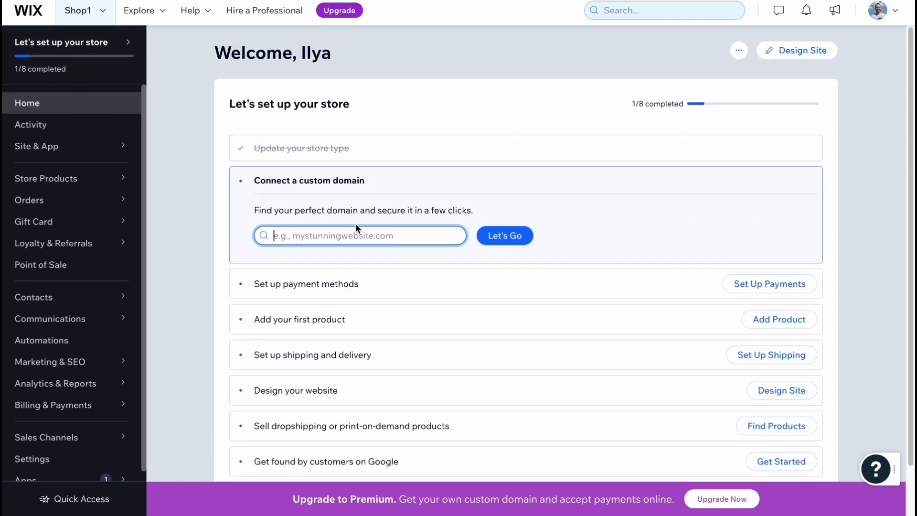
{"action": "scroll", "coordinate": [344, 187], "scroll_direction": "down", "scroll_amount": 1}
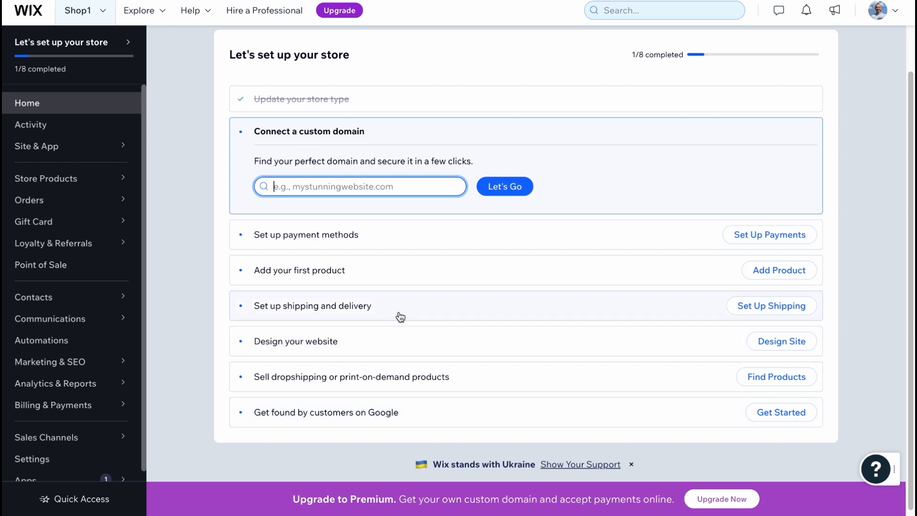
{"action": "scroll", "coordinate": [408, 299], "scroll_direction": "up", "scroll_amount": 2}
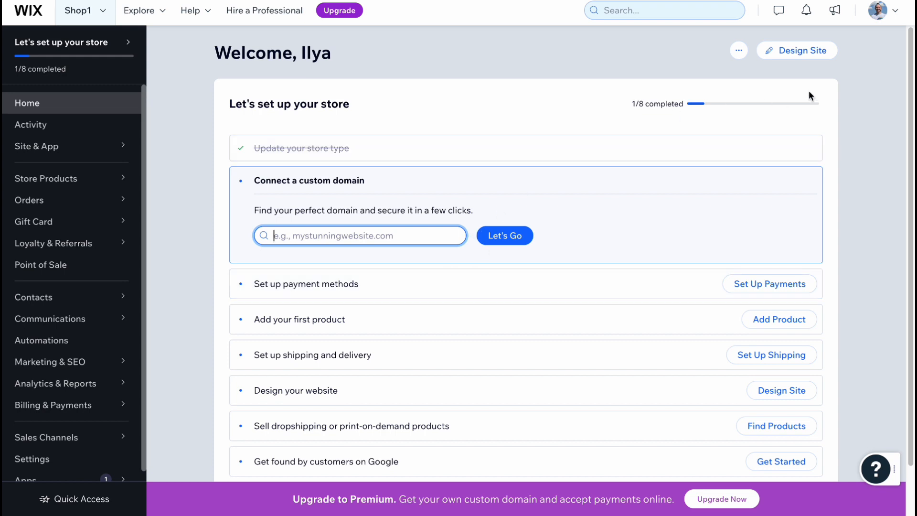
{"action": "left_click", "coordinate": [804, 54]}
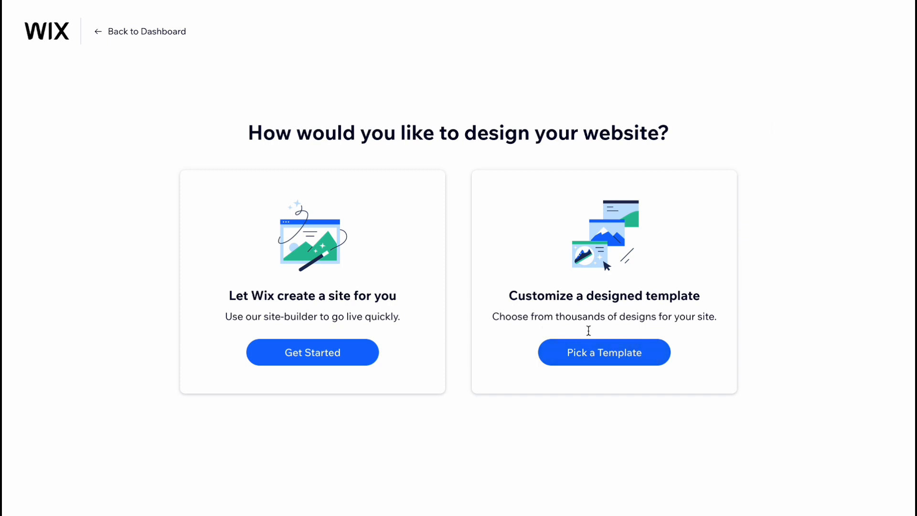
{"action": "left_click", "coordinate": [608, 356]}
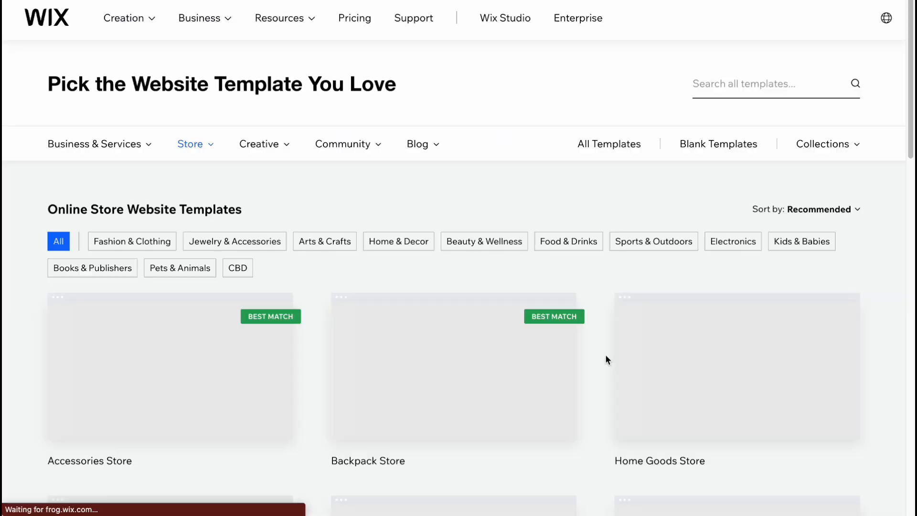
Browse the recommended online store website templates, such as the accessories, electronics, clothing and home goods designs
{"action": "scroll", "coordinate": [352, 329], "scroll_direction": "down", "scroll_amount": 5}
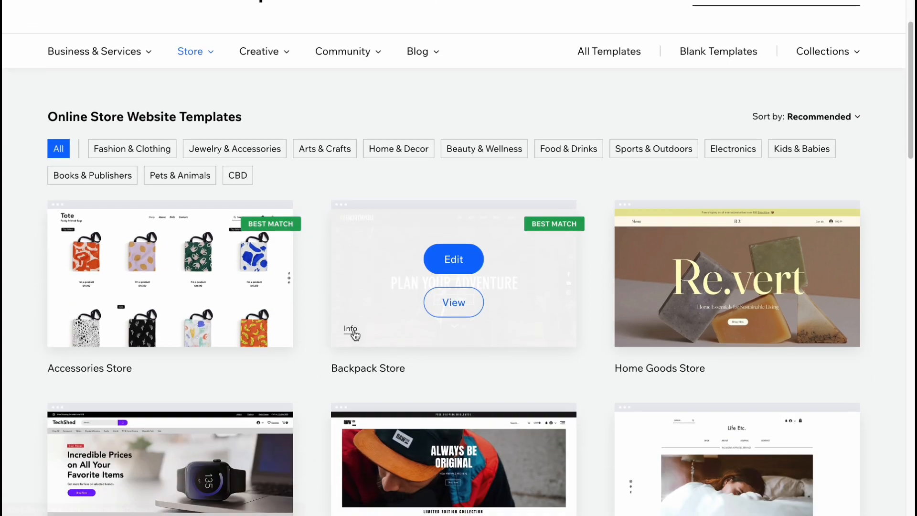
{"action": "scroll", "coordinate": [351, 326], "scroll_direction": "down", "scroll_amount": 4}
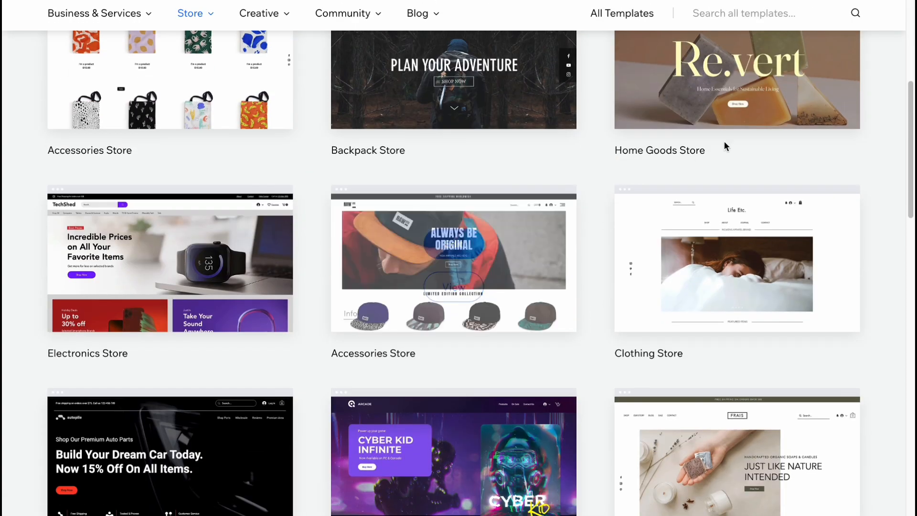
{"action": "scroll", "coordinate": [661, 171], "scroll_direction": "down", "scroll_amount": 3}
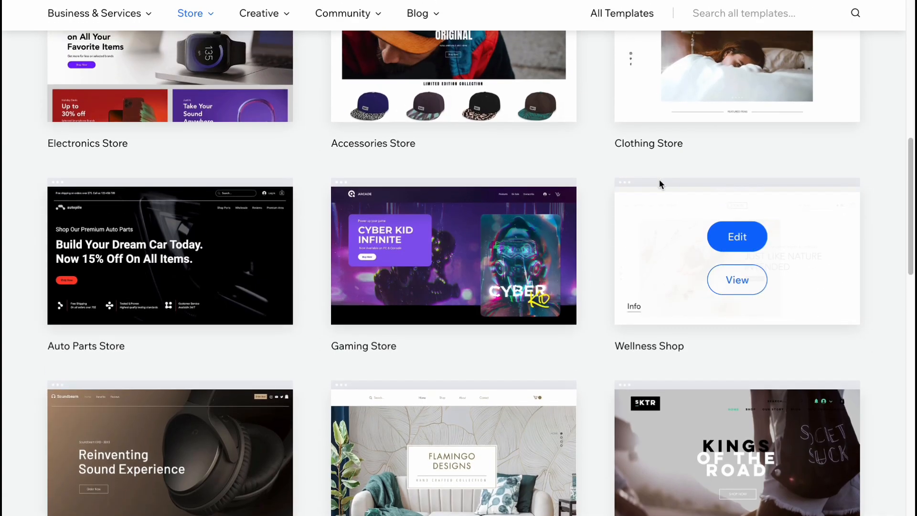
{"action": "scroll", "coordinate": [661, 212], "scroll_direction": "down", "scroll_amount": 6}
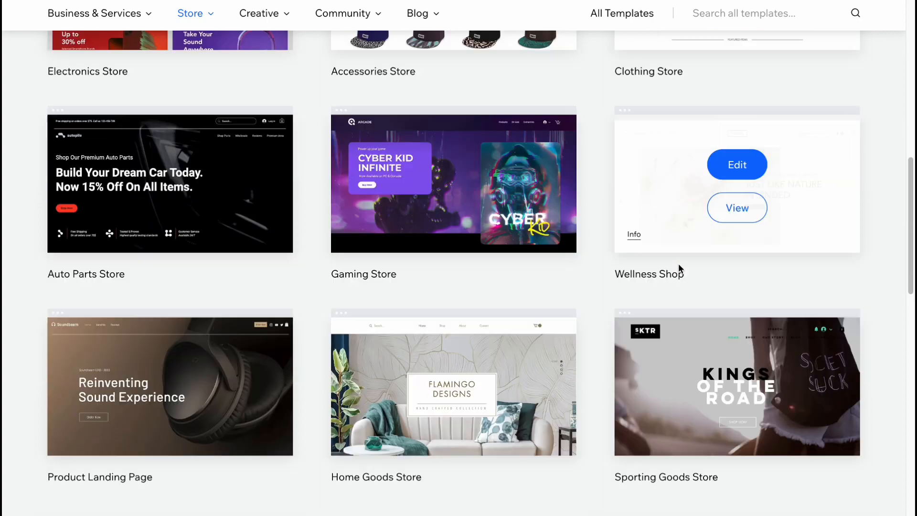
{"action": "scroll", "coordinate": [558, 293], "scroll_direction": "up", "scroll_amount": 13}
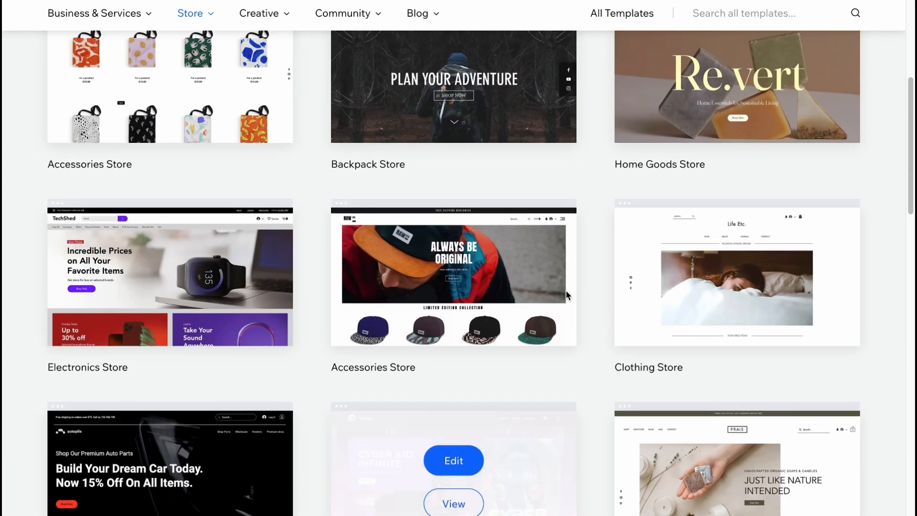
{"action": "scroll", "coordinate": [565, 292], "scroll_direction": "down", "scroll_amount": 2}
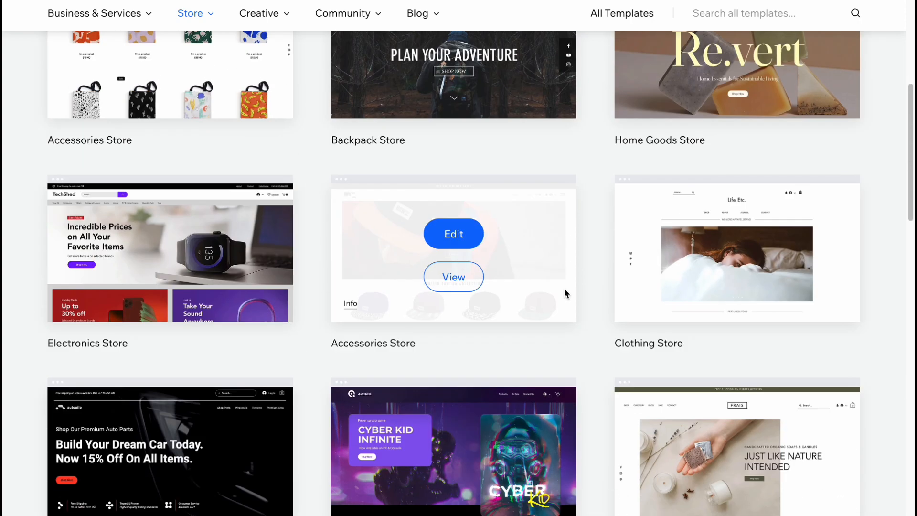
{"action": "scroll", "coordinate": [563, 288], "scroll_direction": "up", "scroll_amount": 3}
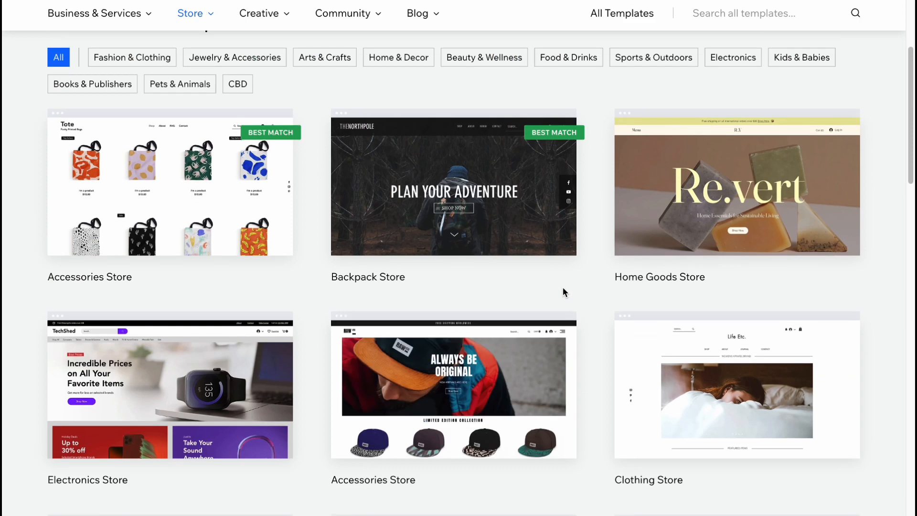
{"action": "scroll", "coordinate": [256, 242], "scroll_direction": "up", "scroll_amount": 4}
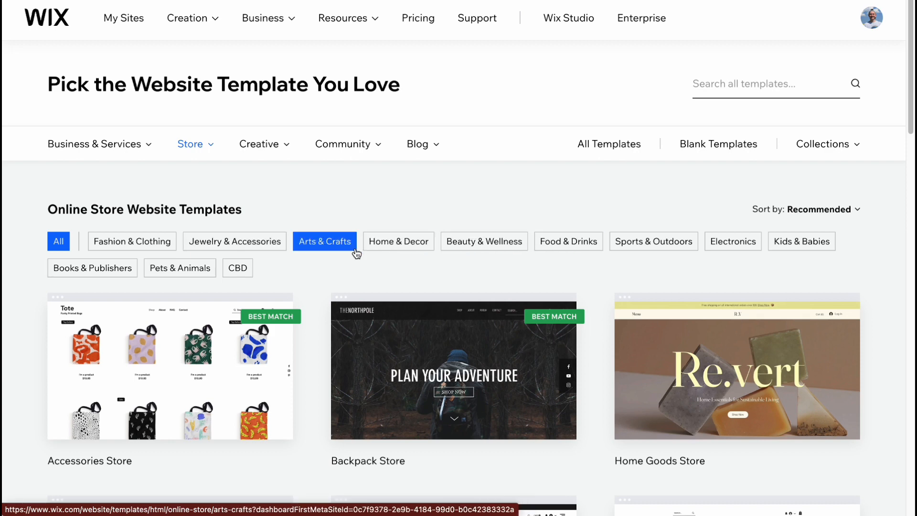
Filter the store templates to the Sports & Outdoors category and look through both pages of designs
{"action": "left_click", "coordinate": [621, 243]}
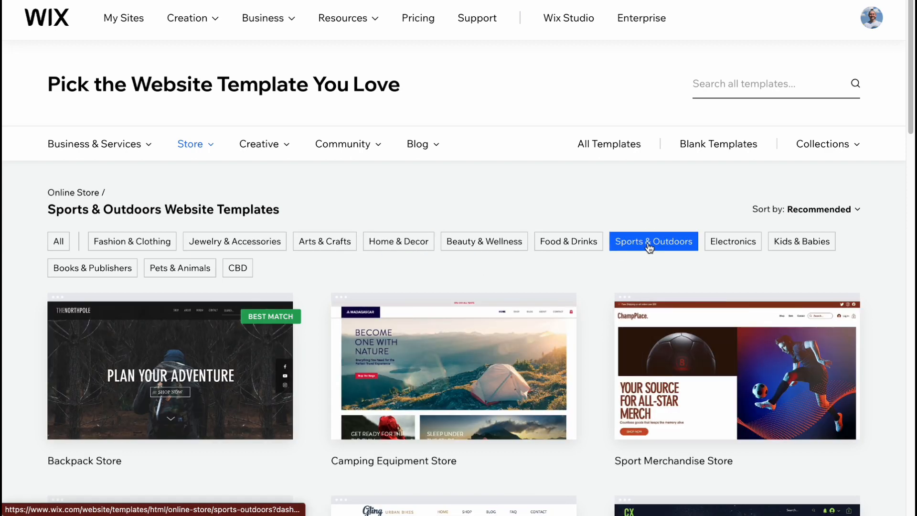
{"action": "scroll", "coordinate": [572, 264], "scroll_direction": "down", "scroll_amount": 15}
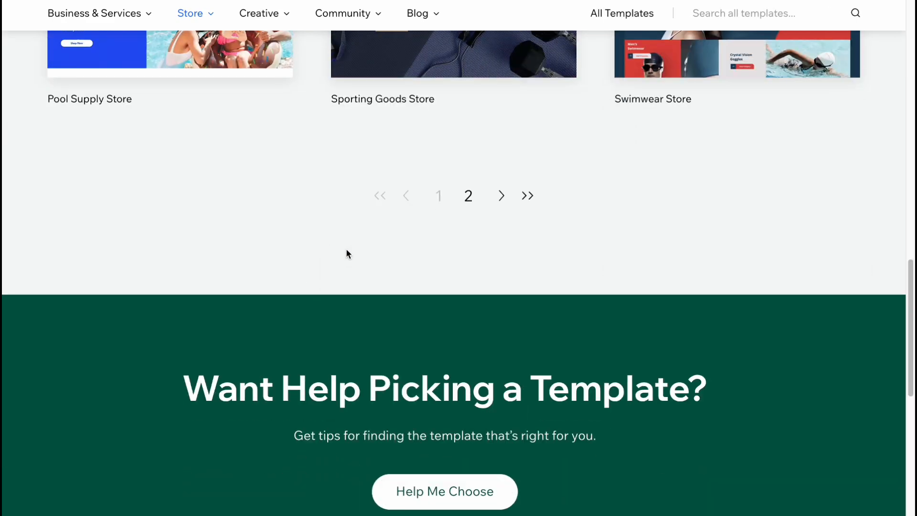
{"action": "left_click", "coordinate": [468, 196]}
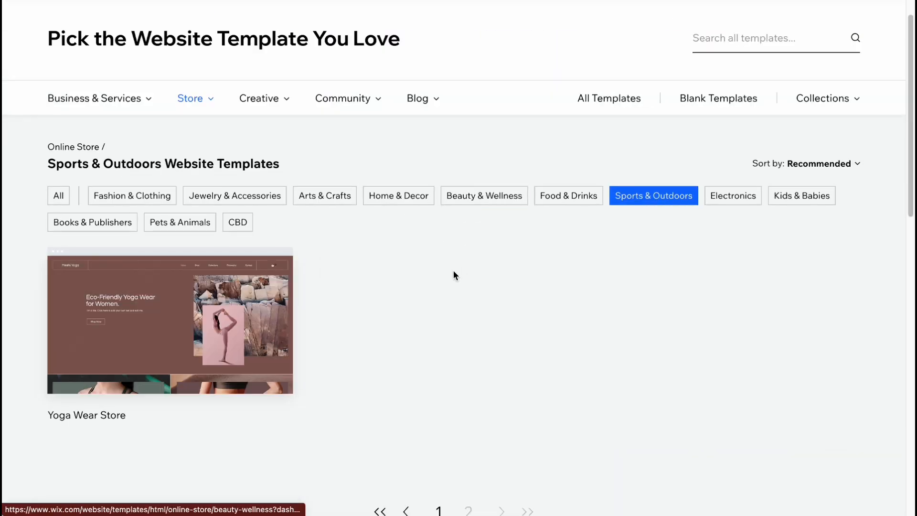
{"action": "scroll", "coordinate": [475, 352], "scroll_direction": "down", "scroll_amount": 8}
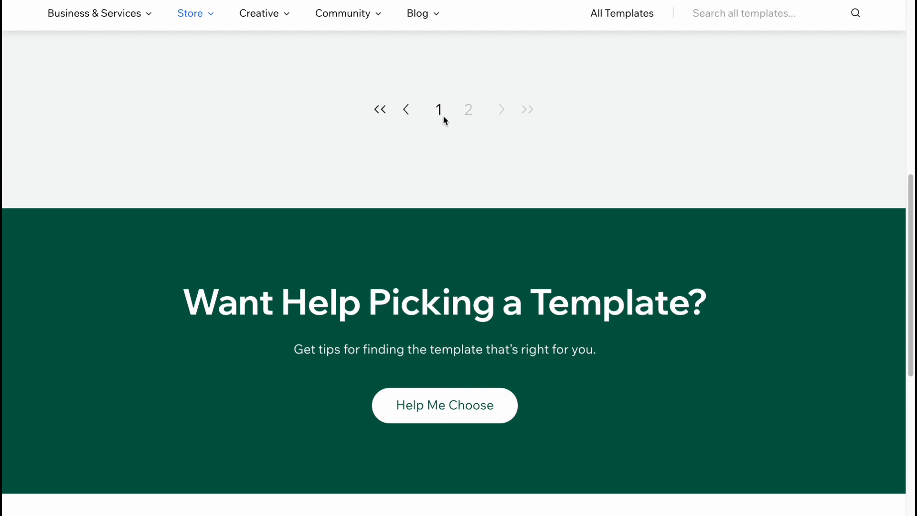
{"action": "left_click", "coordinate": [440, 112]}
{"action": "scroll", "coordinate": [483, 310], "scroll_direction": "down", "scroll_amount": 5}
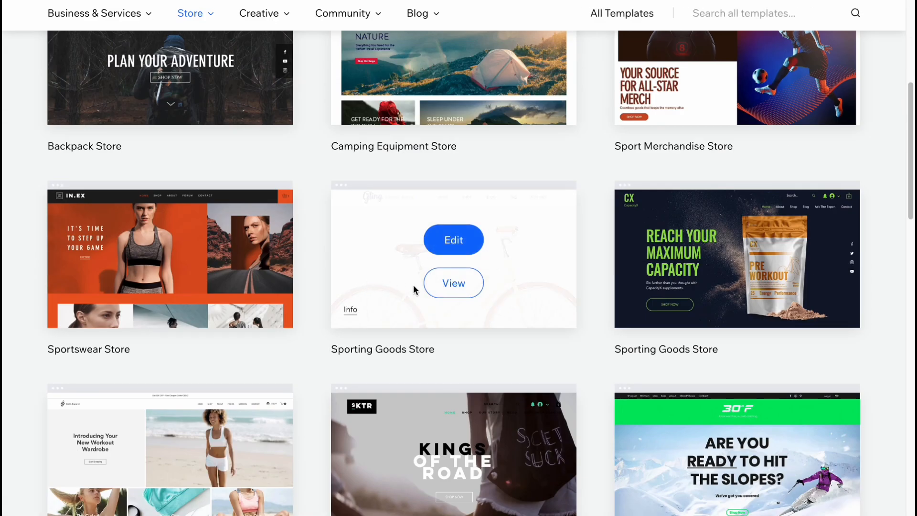
{"action": "mouse_move", "coordinate": [423, 197]}
{"action": "scroll", "coordinate": [424, 196], "scroll_direction": "down", "scroll_amount": 3}
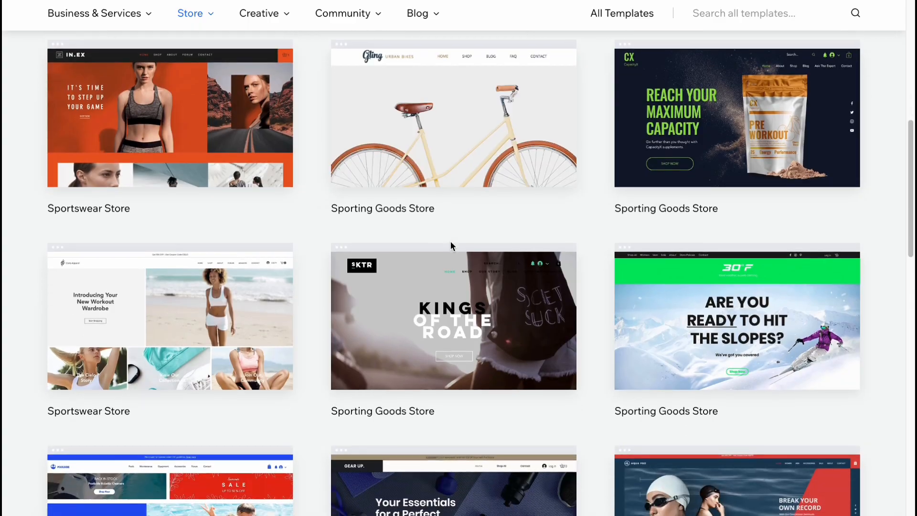
{"action": "scroll", "coordinate": [395, 269], "scroll_direction": "up", "scroll_amount": 10}
Preview the Backpack Store template and look through its desktop home page
{"action": "mouse_move", "coordinate": [151, 373]}
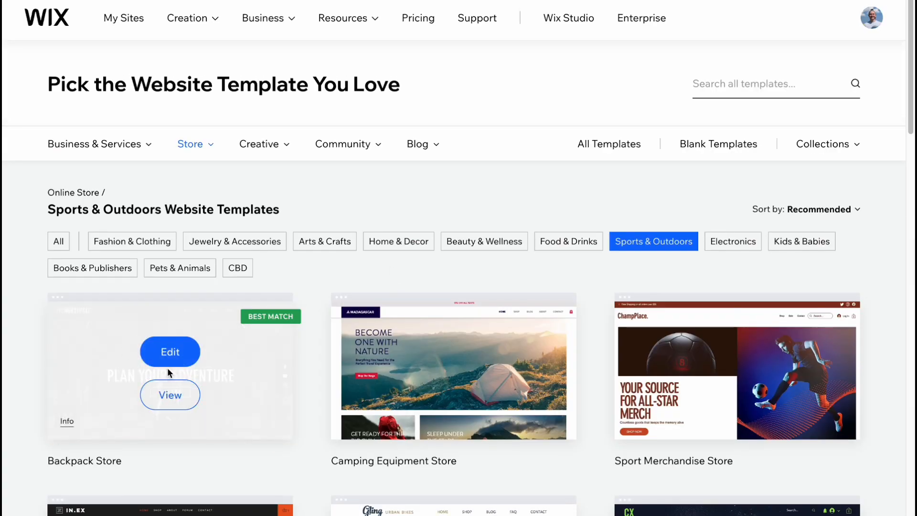
{"action": "left_click", "coordinate": [174, 391]}
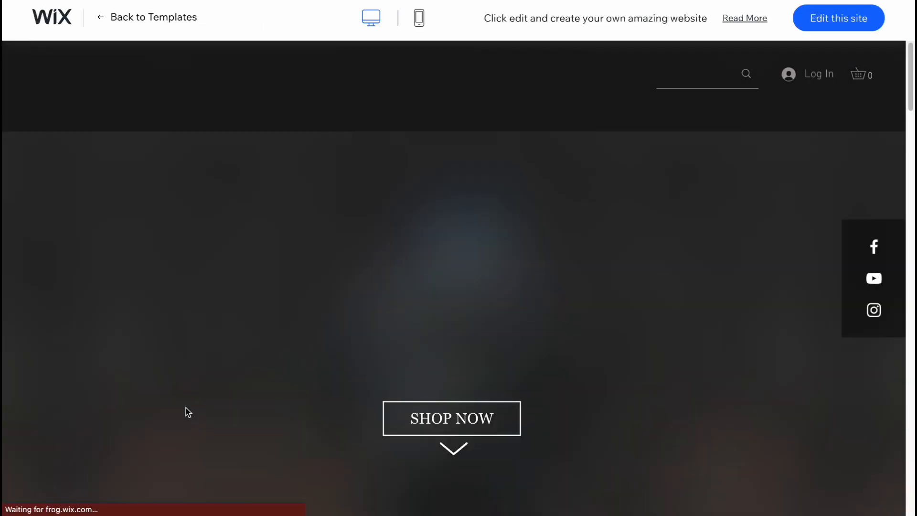
{"action": "scroll", "coordinate": [473, 246], "scroll_direction": "down", "scroll_amount": 15}
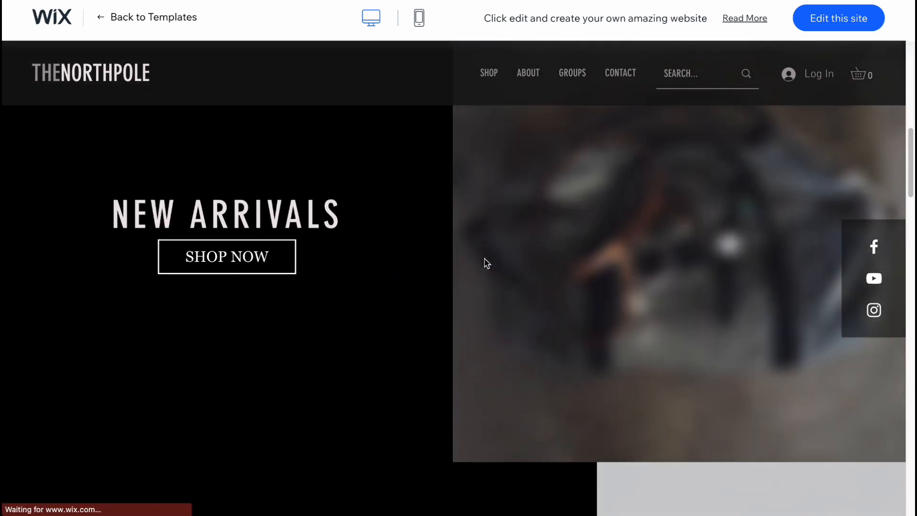
{"action": "scroll", "coordinate": [487, 256], "scroll_direction": "down", "scroll_amount": 5}
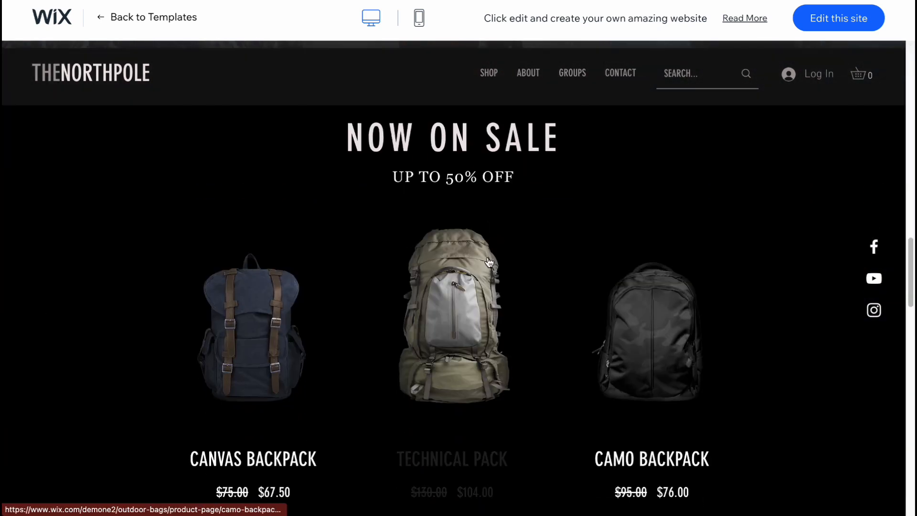
{"action": "scroll", "coordinate": [497, 250], "scroll_direction": "up", "scroll_amount": 20}
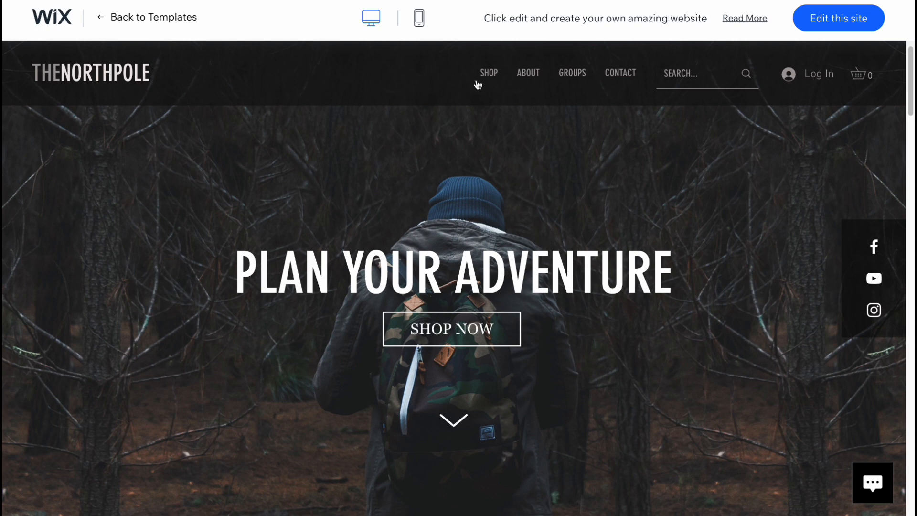
Switch the Backpack Store template preview to the mobile version and look through its home page
{"action": "left_click", "coordinate": [419, 19]}
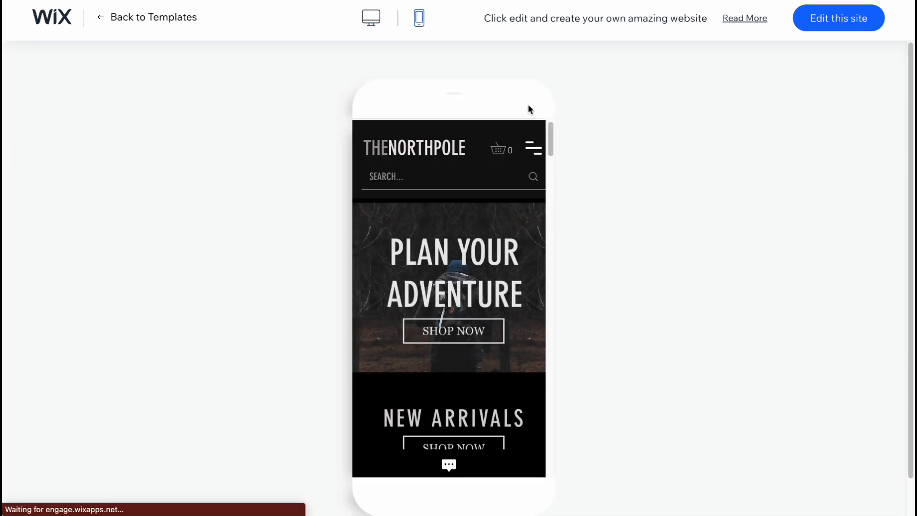
{"action": "scroll", "coordinate": [573, 157], "scroll_direction": "down", "scroll_amount": 1}
{"action": "scroll", "coordinate": [477, 188], "scroll_direction": "down", "scroll_amount": 10}
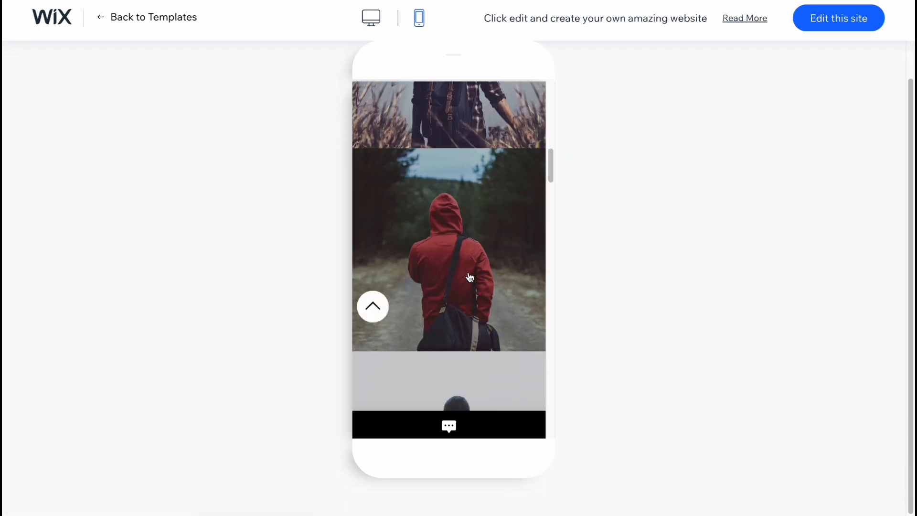
{"action": "scroll", "coordinate": [470, 277], "scroll_direction": "down", "scroll_amount": 5}
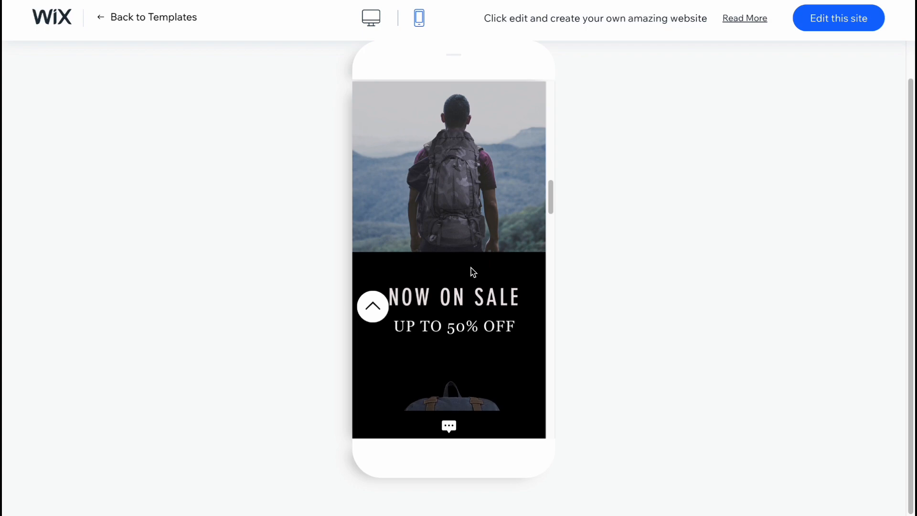
{"action": "scroll", "coordinate": [473, 269], "scroll_direction": "up", "scroll_amount": 15}
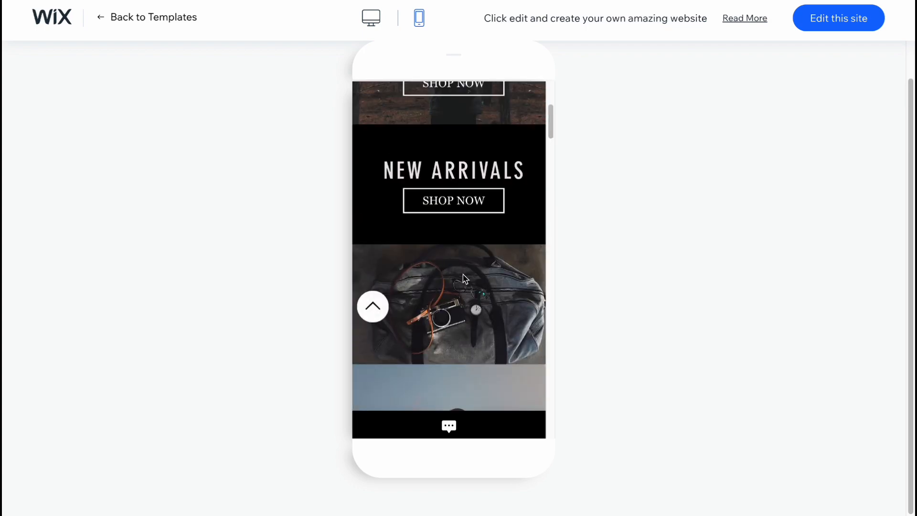
Start editing the site with the Backpack Store template and dismiss the offer to let AI write the site content
{"action": "left_click", "coordinate": [843, 25]}
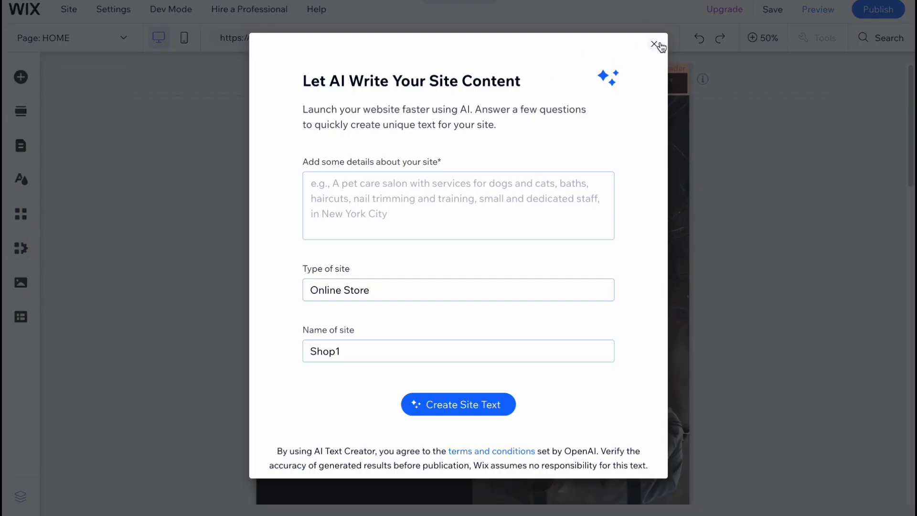
{"action": "left_click", "coordinate": [654, 46]}
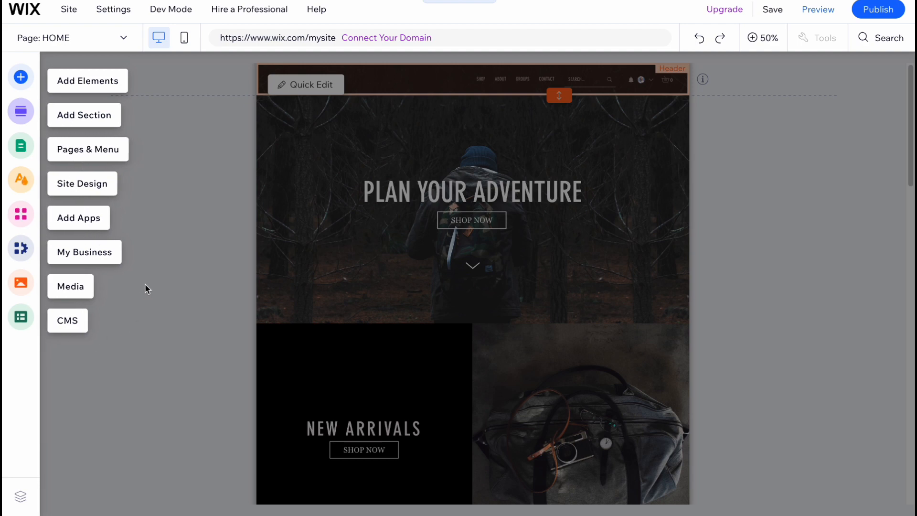
Examine the home page's sections in the editor and view the Welcome section's Quick Edit content options
{"action": "scroll", "coordinate": [804, 219], "scroll_direction": "down", "scroll_amount": 12}
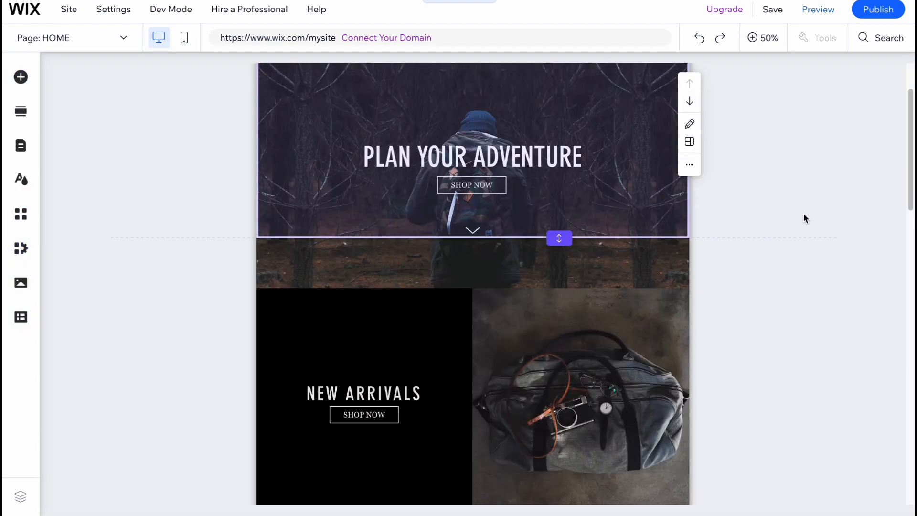
{"action": "scroll", "coordinate": [599, 282], "scroll_direction": "up", "scroll_amount": 15}
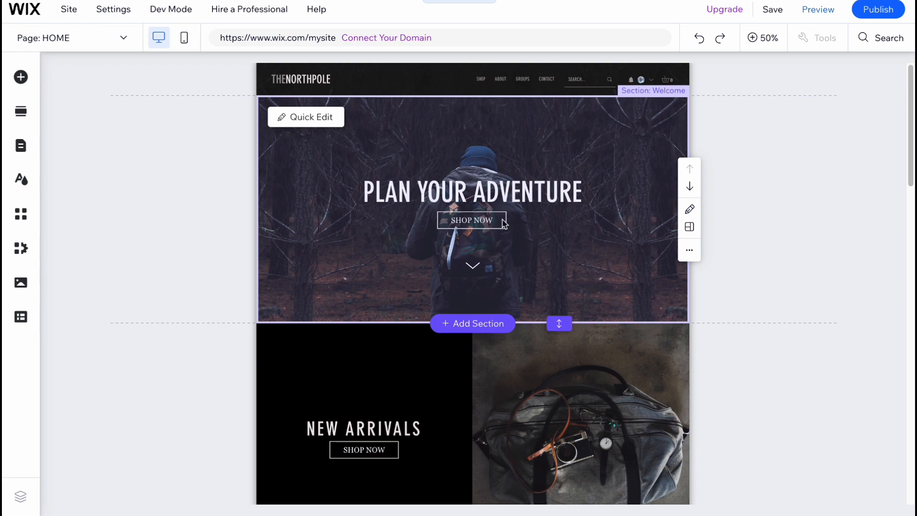
{"action": "scroll", "coordinate": [587, 206], "scroll_direction": "down", "scroll_amount": 5}
{"action": "scroll", "coordinate": [466, 287], "scroll_direction": "up", "scroll_amount": 5}
{"action": "scroll", "coordinate": [490, 224], "scroll_direction": "down", "scroll_amount": 10}
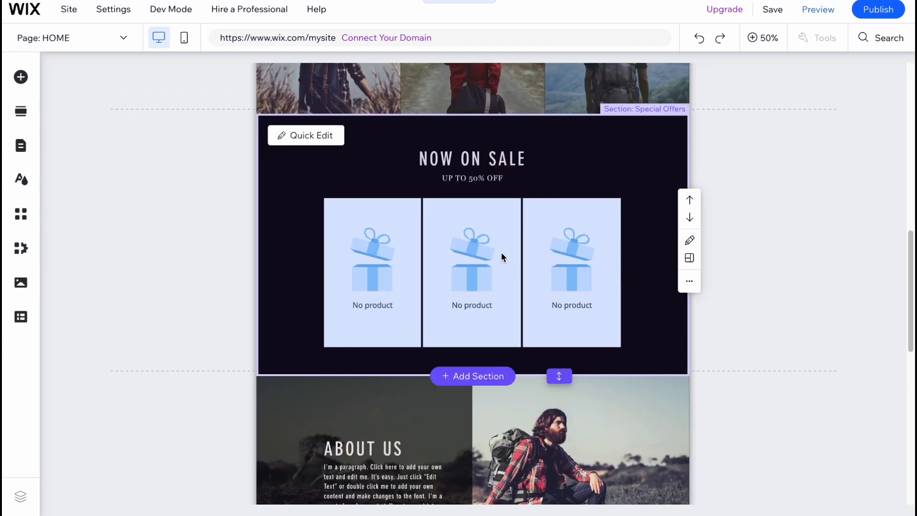
{"action": "scroll", "coordinate": [501, 251], "scroll_direction": "up", "scroll_amount": 10}
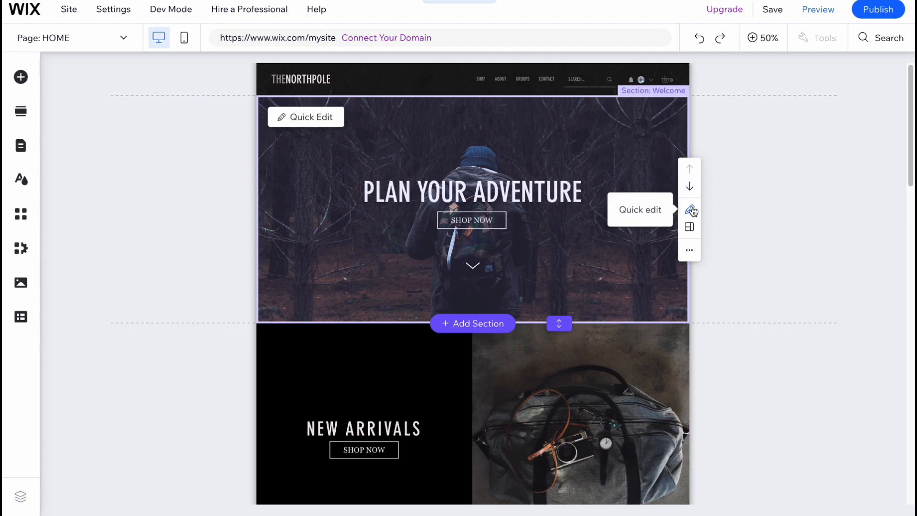
{"action": "left_click", "coordinate": [308, 117]}
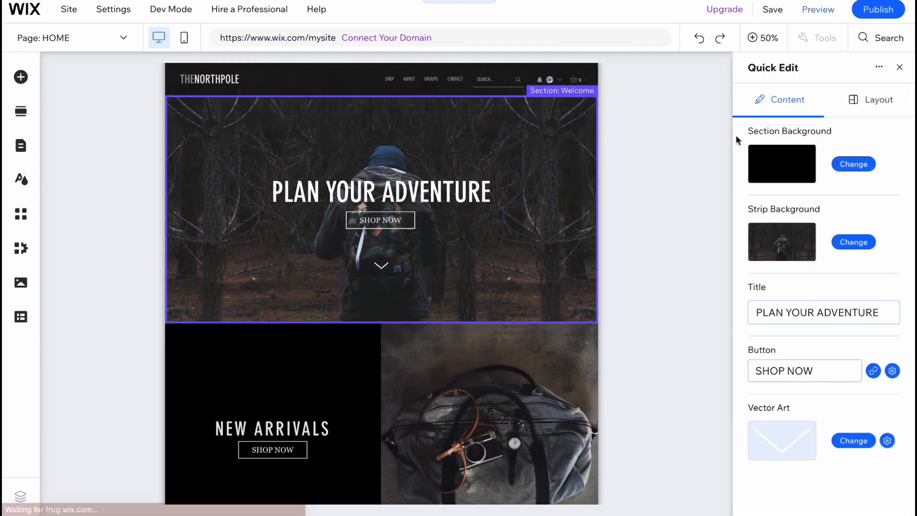
{"action": "left_click", "coordinate": [899, 69]}
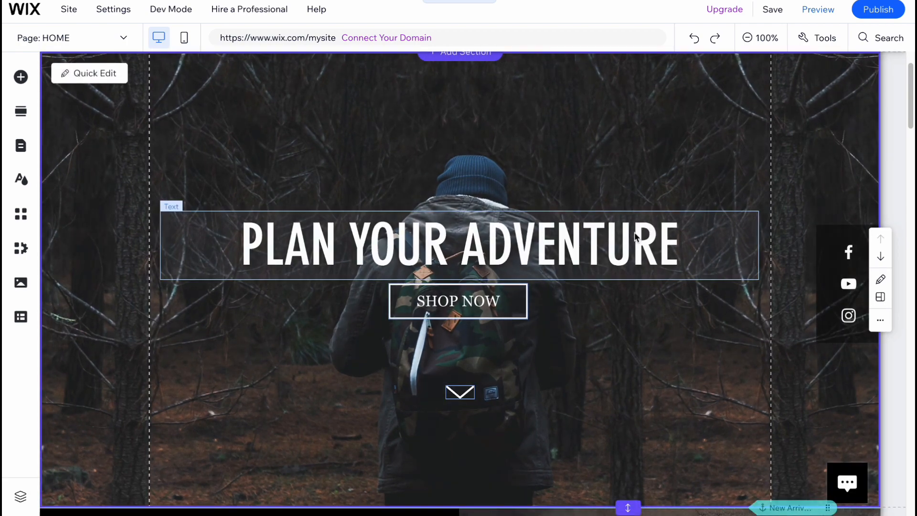
Examine the home page at 100% zoom, from the Welcome banner through New Arrivals to the backpack category photos
{"action": "scroll", "coordinate": [638, 238], "scroll_direction": "down", "scroll_amount": 2}
{"action": "scroll", "coordinate": [614, 247], "scroll_direction": "down", "scroll_amount": 5}
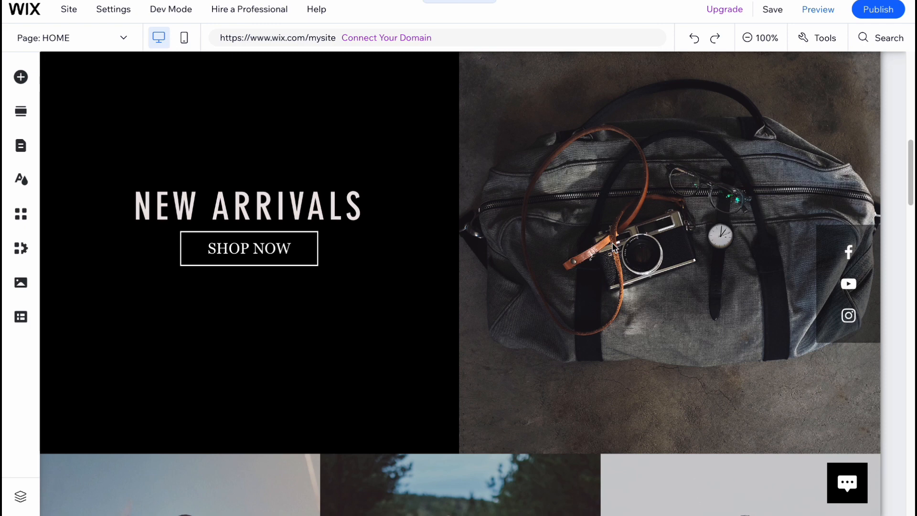
{"action": "scroll", "coordinate": [652, 215], "scroll_direction": "up", "scroll_amount": 2}
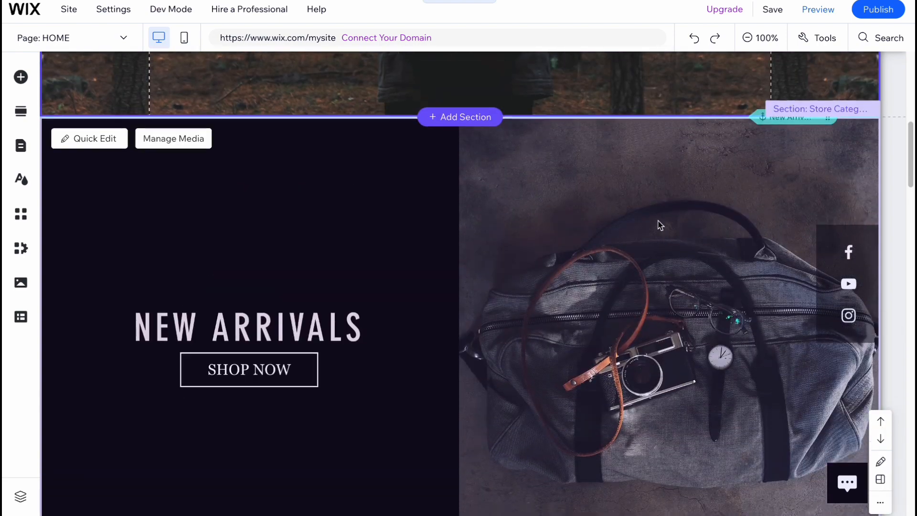
{"action": "scroll", "coordinate": [659, 225], "scroll_direction": "down", "scroll_amount": 7}
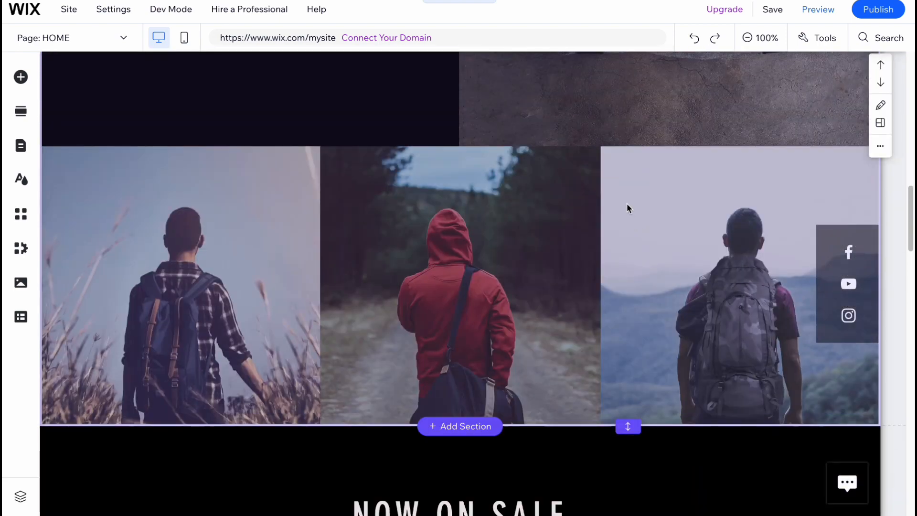
{"action": "scroll", "coordinate": [627, 206], "scroll_direction": "up", "scroll_amount": 2}
{"action": "scroll", "coordinate": [628, 212], "scroll_direction": "down", "scroll_amount": 1}
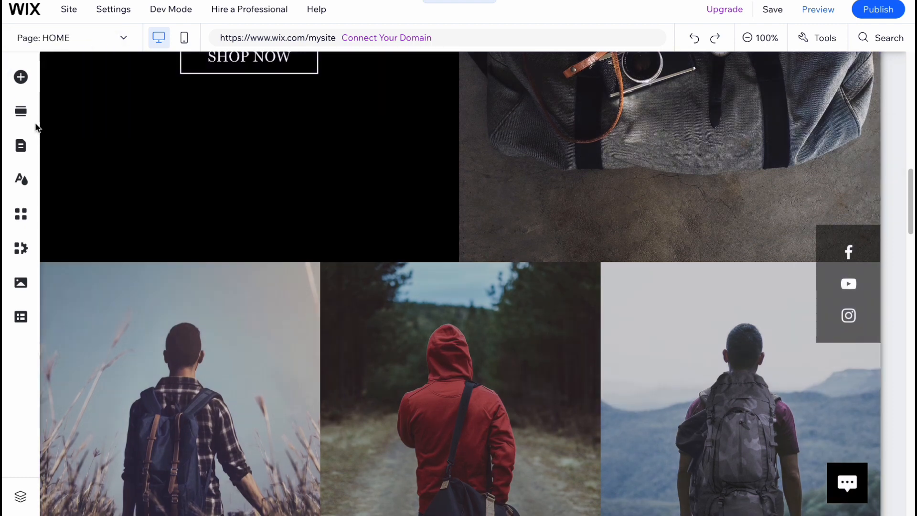
Look through the pages in the site menu and view the About section of the home page
{"action": "left_click", "coordinate": [22, 155]}
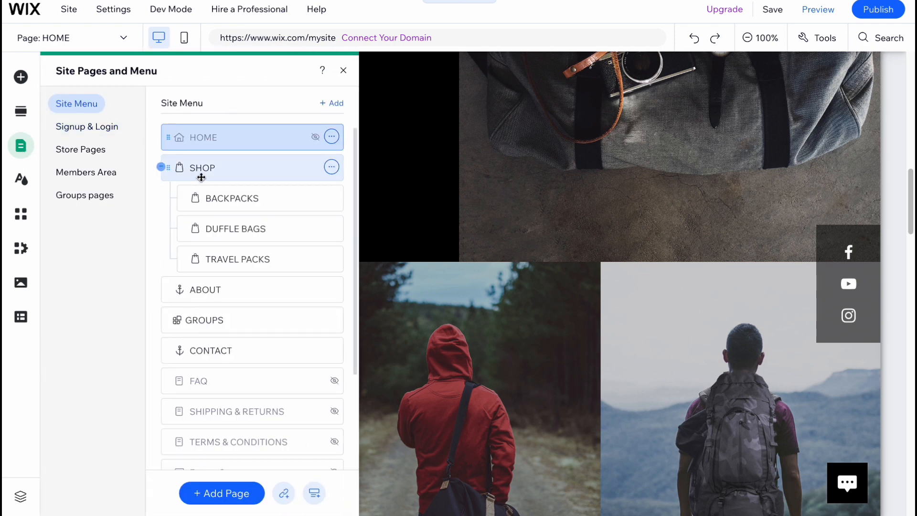
{"action": "scroll", "coordinate": [213, 204], "scroll_direction": "down", "scroll_amount": 3}
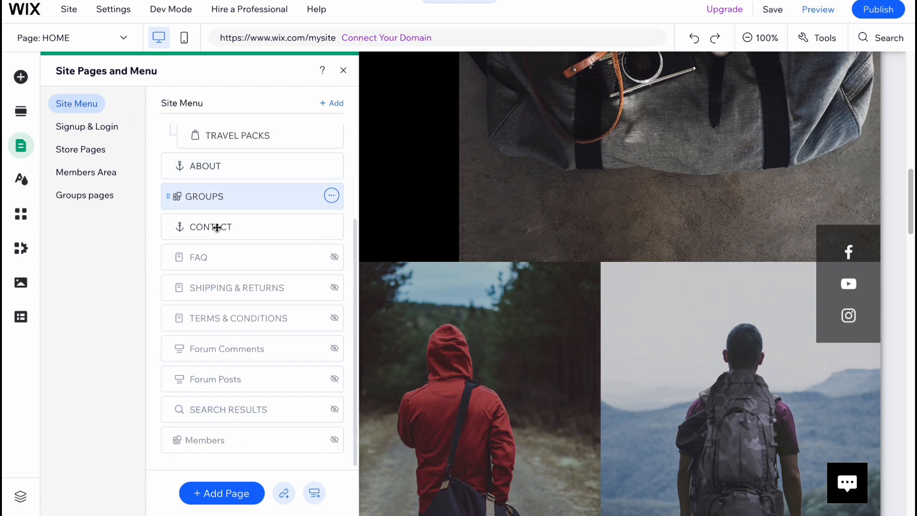
{"action": "scroll", "coordinate": [218, 241], "scroll_direction": "up", "scroll_amount": 3}
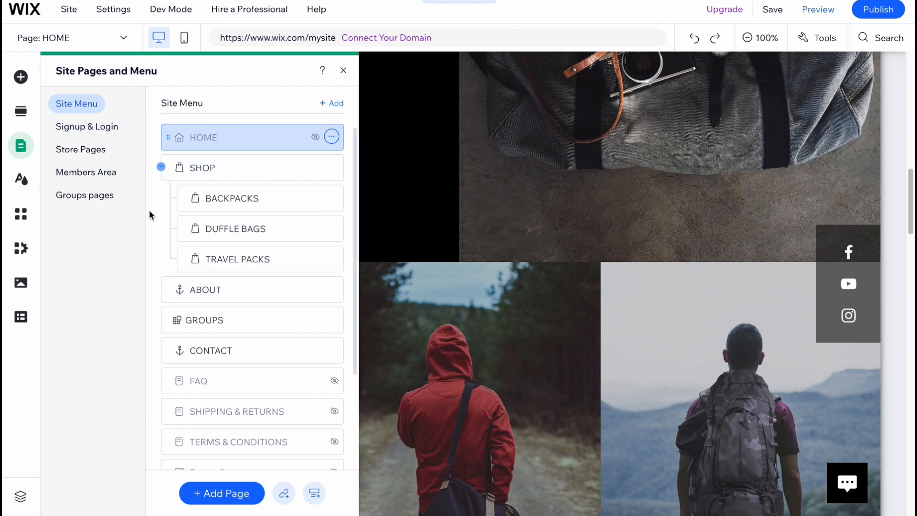
{"action": "left_click", "coordinate": [212, 286]}
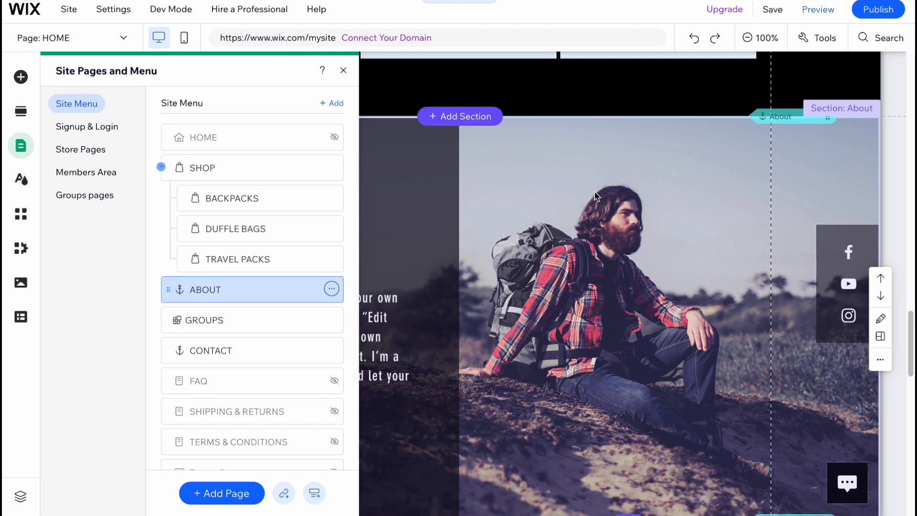
Look through the Signup & Login, Store Pages, Members Area and Groups pages lists, returning to the site menu
{"action": "left_click", "coordinate": [77, 135]}
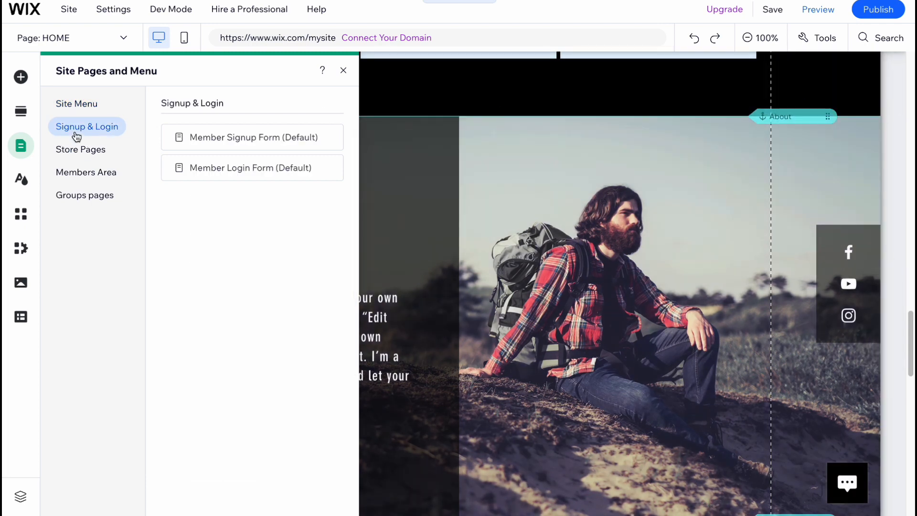
{"action": "left_click", "coordinate": [84, 149]}
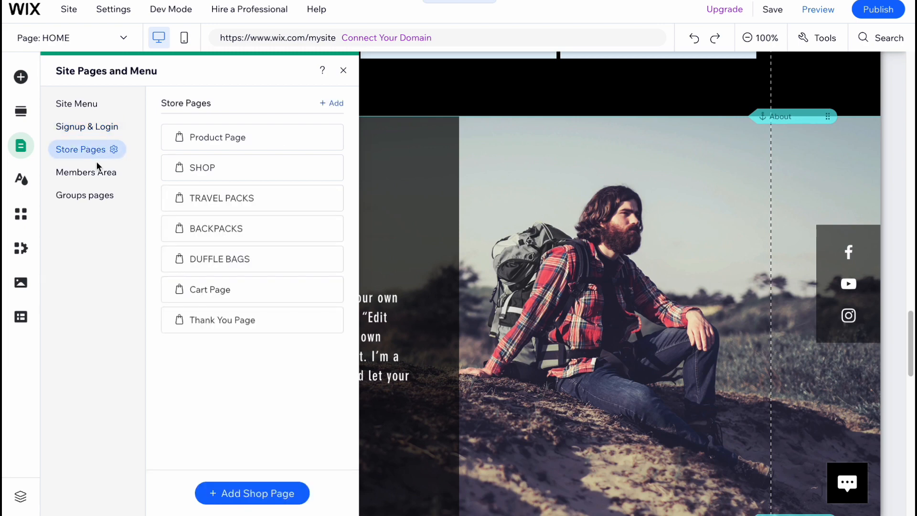
{"action": "left_click", "coordinate": [89, 177]}
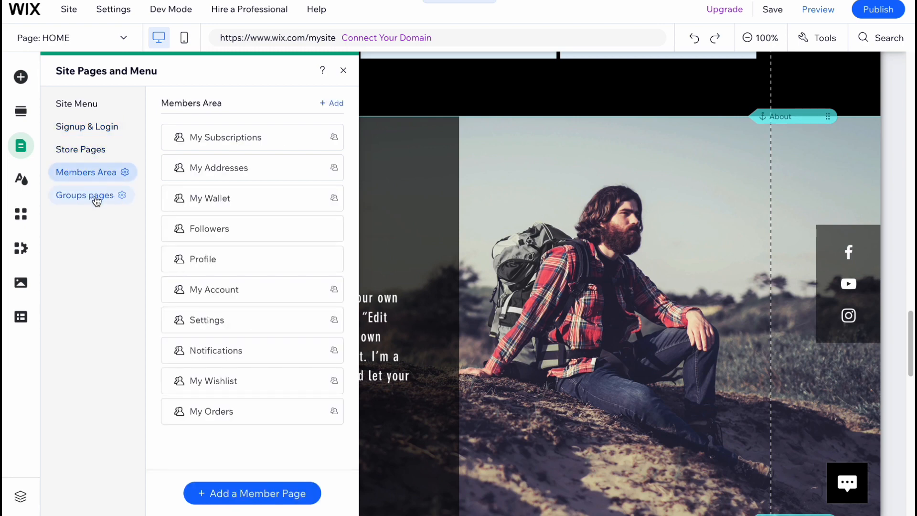
{"action": "left_click", "coordinate": [97, 199]}
{"action": "left_click", "coordinate": [94, 173]}
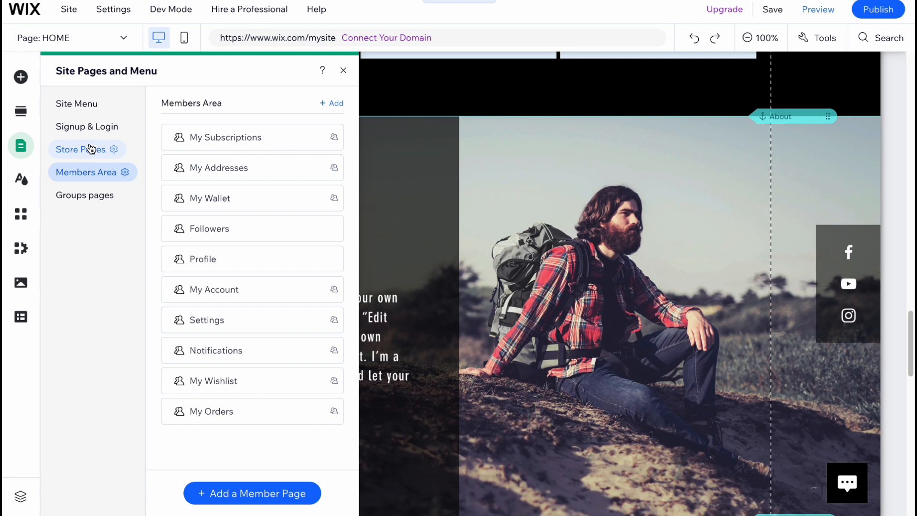
{"action": "left_click", "coordinate": [85, 125]}
{"action": "left_click", "coordinate": [81, 105]}
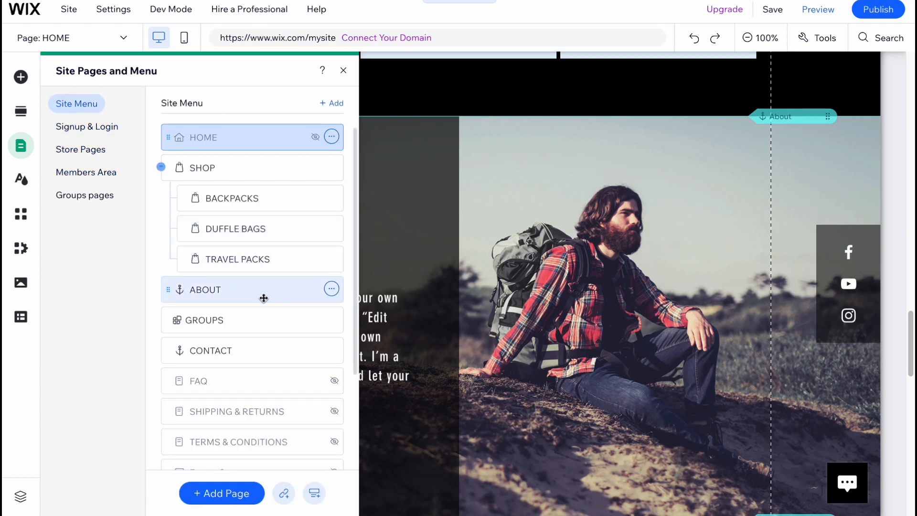
{"action": "scroll", "coordinate": [264, 298], "scroll_direction": "down", "scroll_amount": 1}
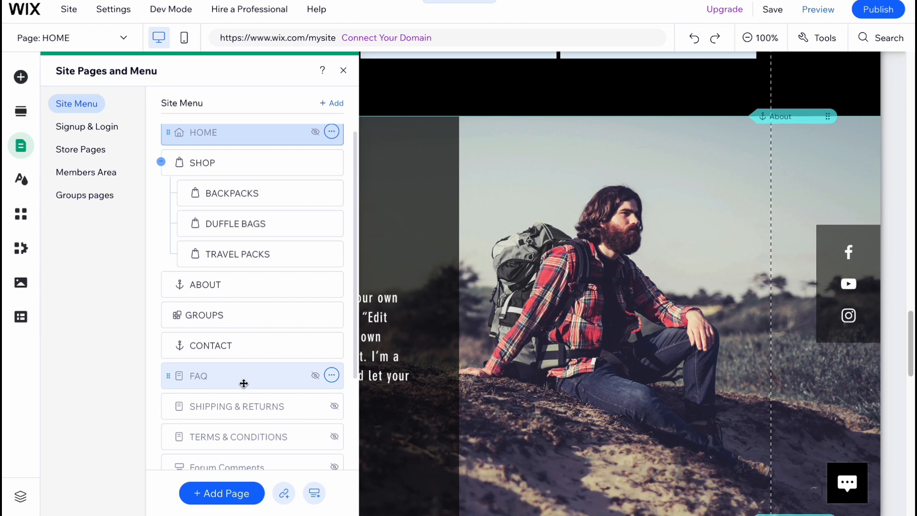
Browse the ready-made page templates from About to Landing Page without adding one
{"action": "left_click", "coordinate": [231, 498]}
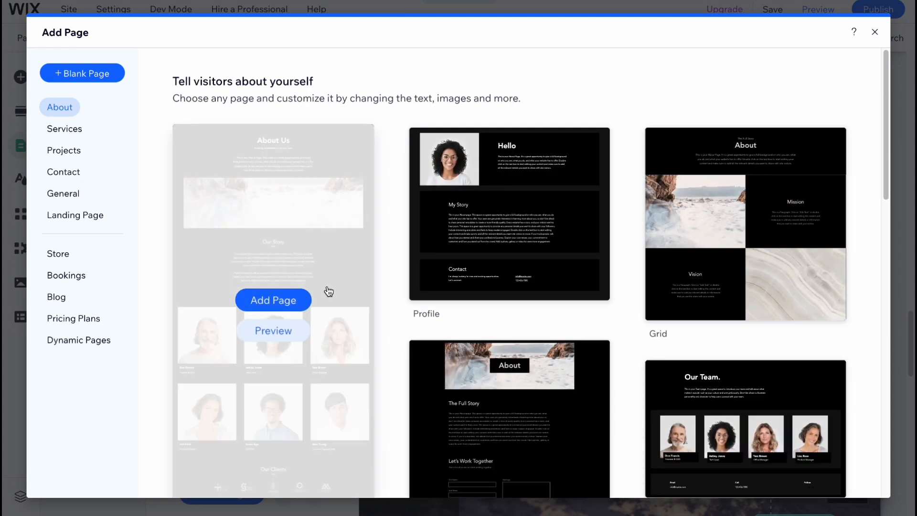
{"action": "left_click", "coordinate": [70, 139]}
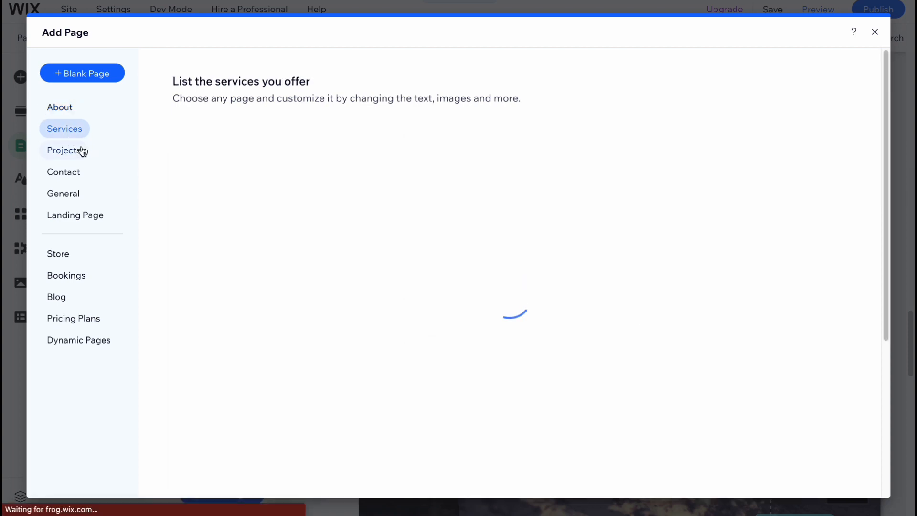
{"action": "left_click", "coordinate": [77, 150]}
{"action": "left_click", "coordinate": [68, 174]}
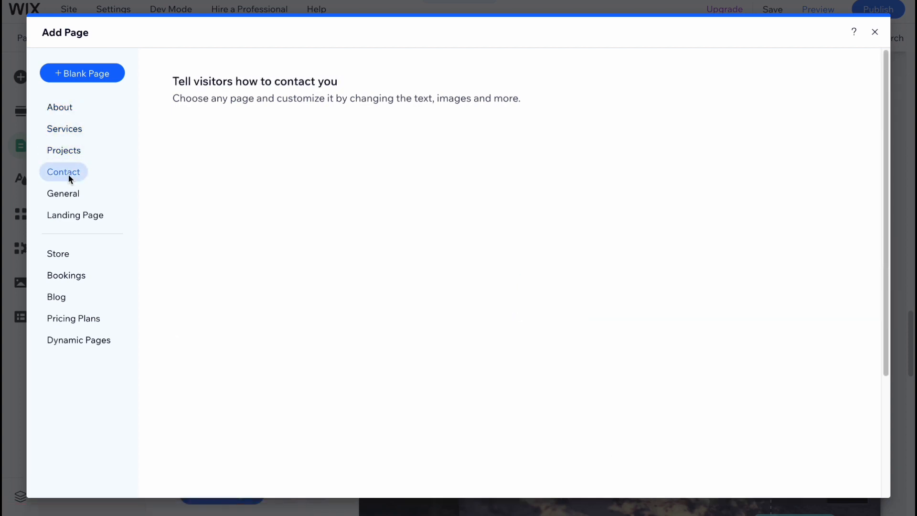
{"action": "left_click", "coordinate": [65, 193]}
{"action": "left_click", "coordinate": [70, 215]}
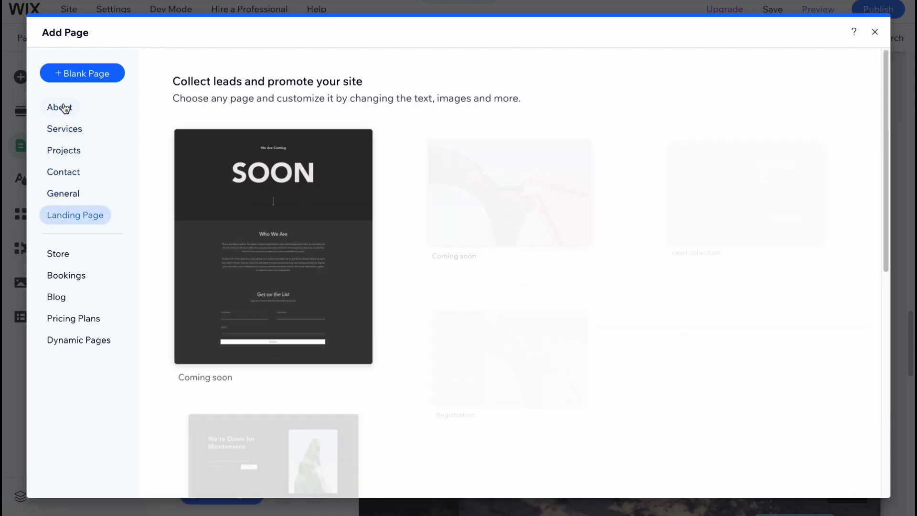
{"action": "left_click", "coordinate": [64, 106]}
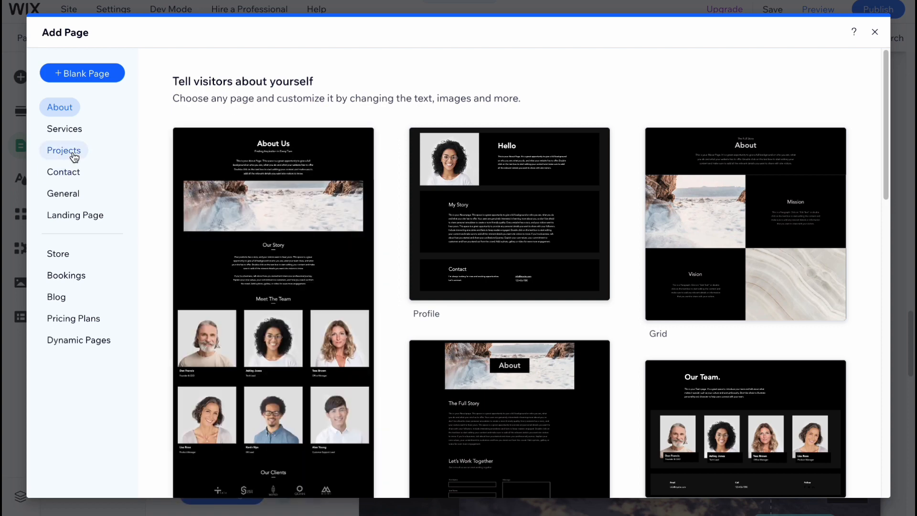
{"action": "mouse_move", "coordinate": [593, 202]}
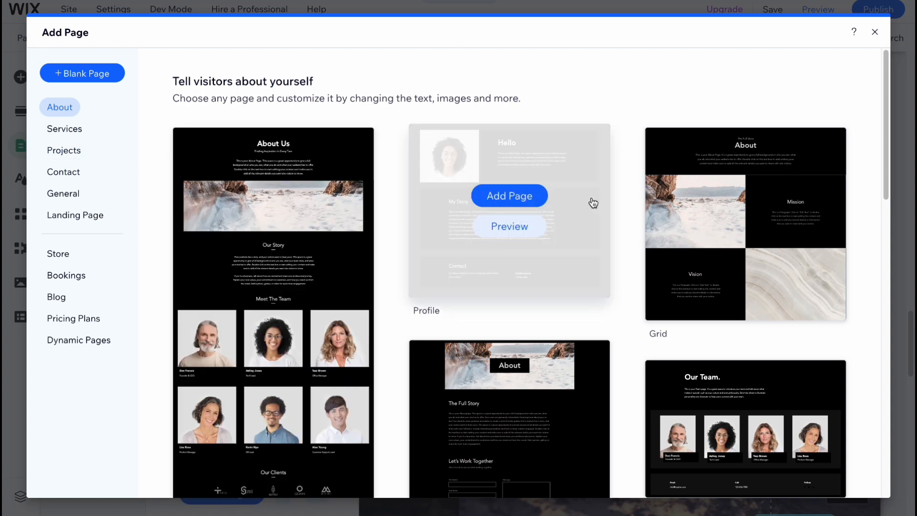
{"action": "left_click", "coordinate": [874, 32]}
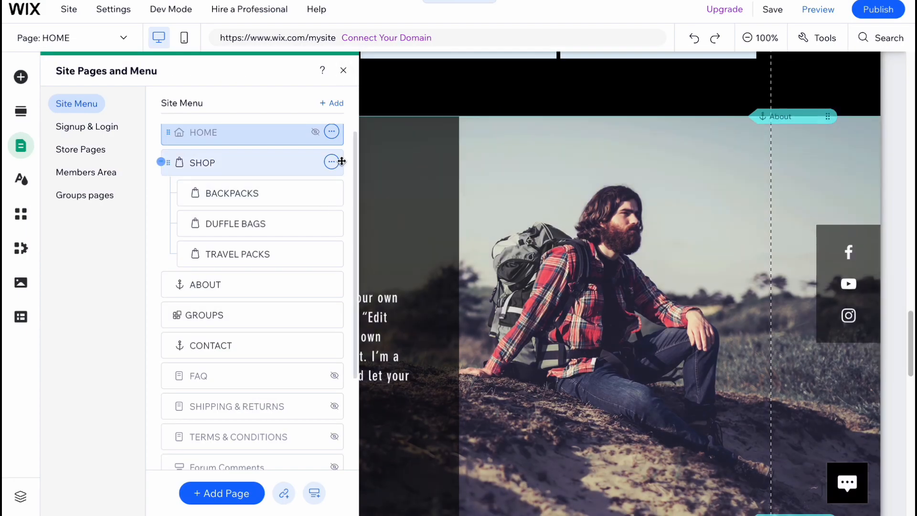
Delete the Members page together with its Members app
{"action": "scroll", "coordinate": [268, 256], "scroll_direction": "down", "scroll_amount": 3}
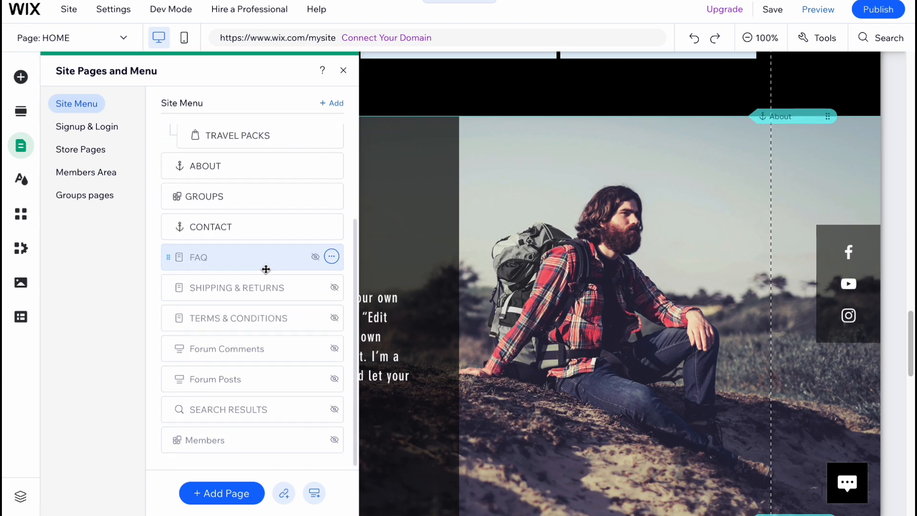
{"action": "left_click", "coordinate": [246, 435]}
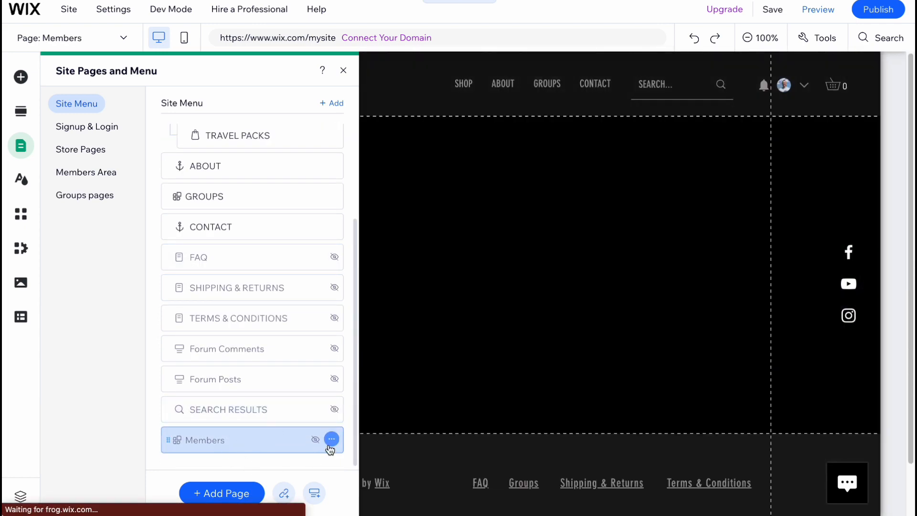
{"action": "left_click", "coordinate": [331, 440]}
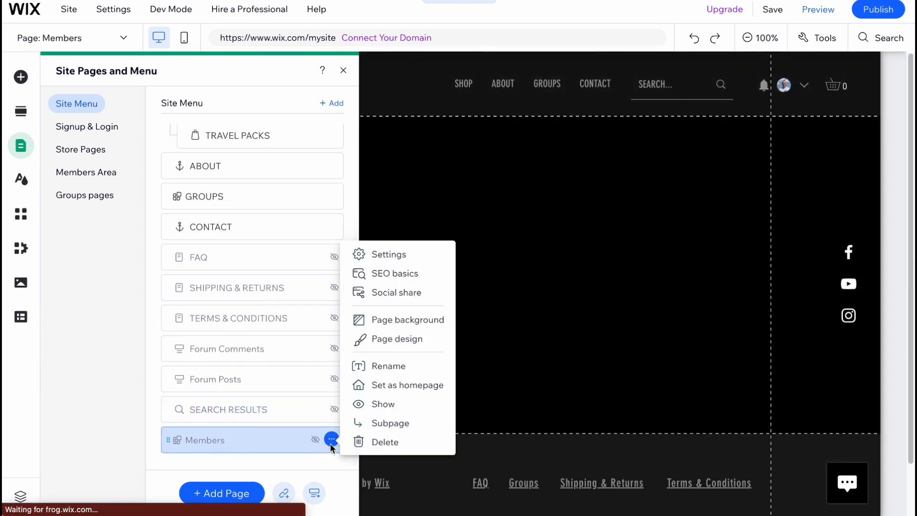
{"action": "left_click", "coordinate": [380, 440]}
{"action": "left_click", "coordinate": [604, 305]}
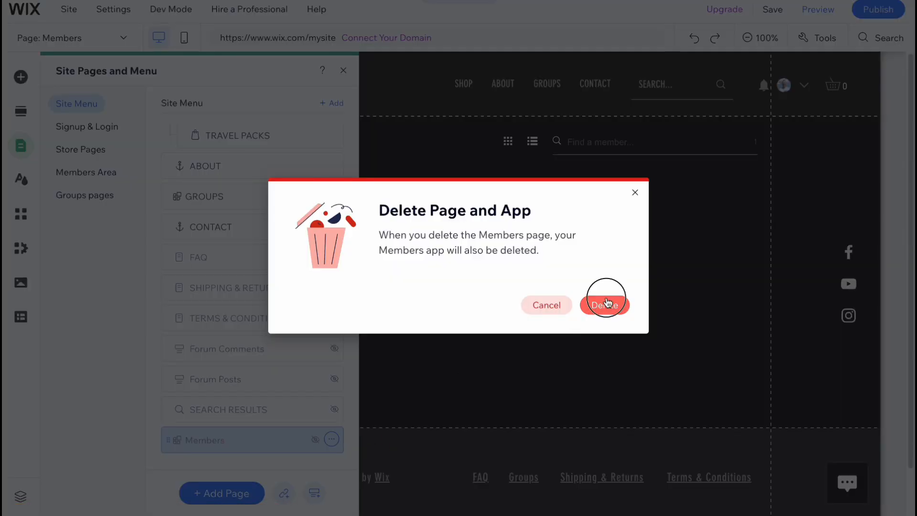
Delete the Forum Posts and Forum Comments items from the site menu
{"action": "left_click", "coordinate": [331, 379]}
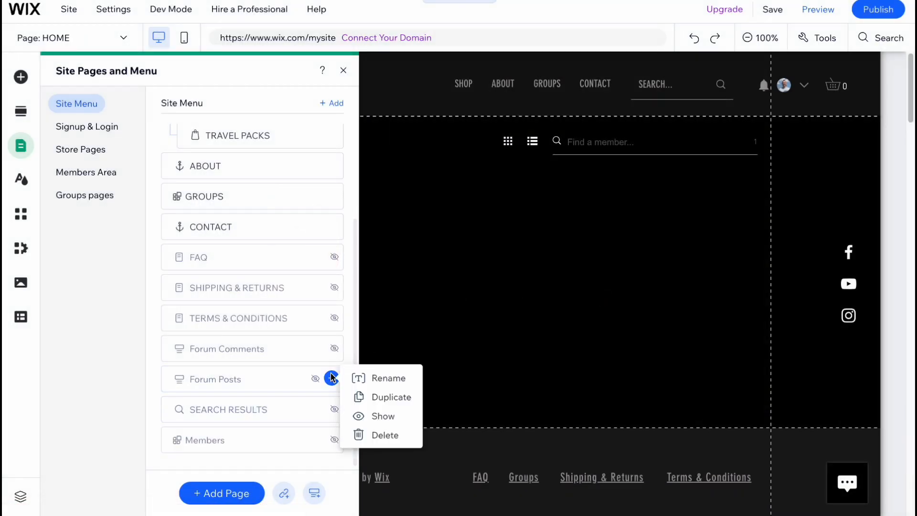
{"action": "left_click", "coordinate": [365, 435]}
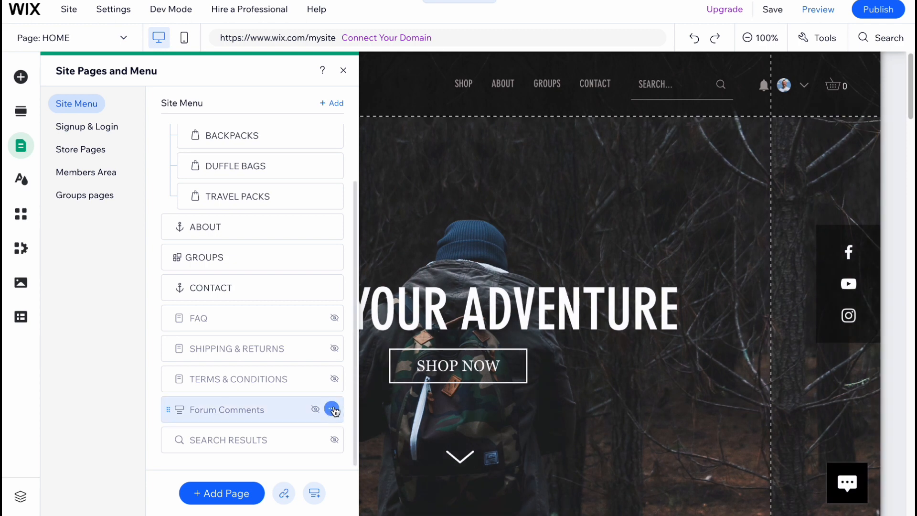
{"action": "left_click", "coordinate": [333, 410]}
{"action": "left_click", "coordinate": [378, 464]}
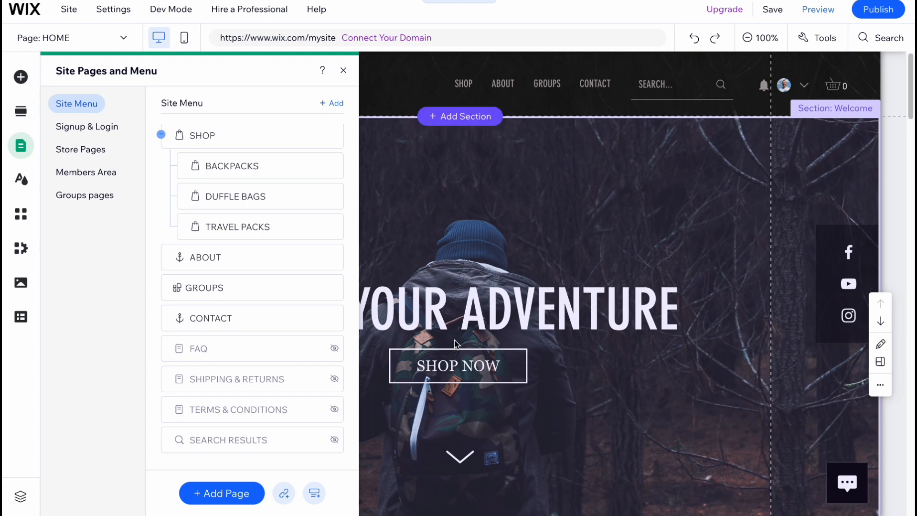
Delete the TERMS & CONDITIONS and FAQ pages from the site
{"action": "left_click", "coordinate": [334, 409]}
{"action": "left_click", "coordinate": [416, 411]}
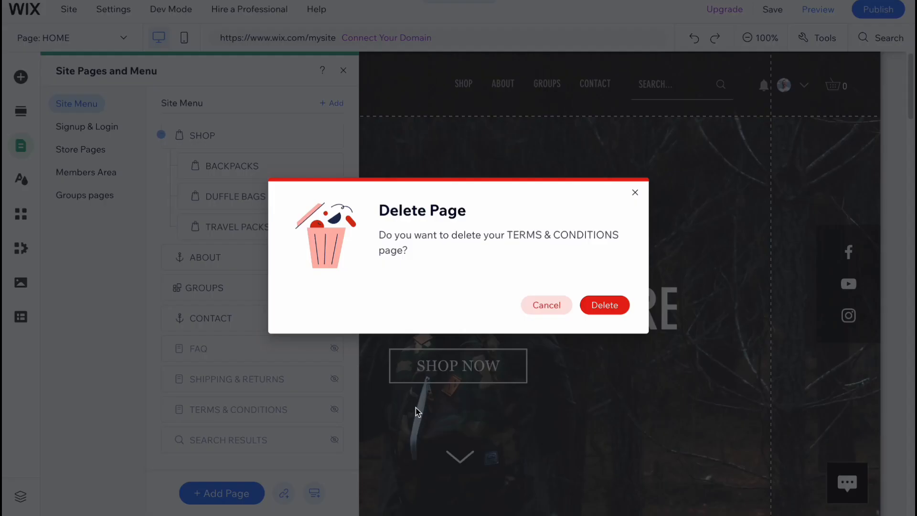
{"action": "left_click", "coordinate": [605, 305]}
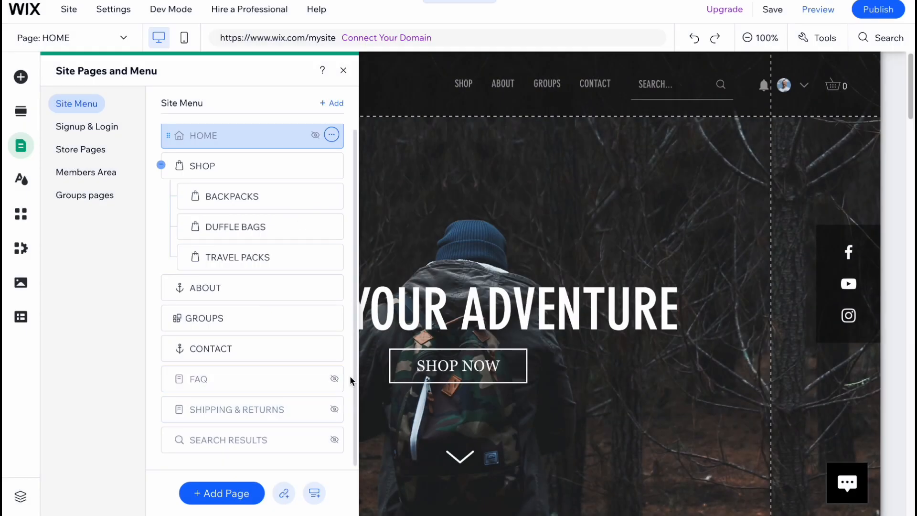
{"action": "left_click", "coordinate": [332, 378]}
{"action": "left_click", "coordinate": [377, 381]}
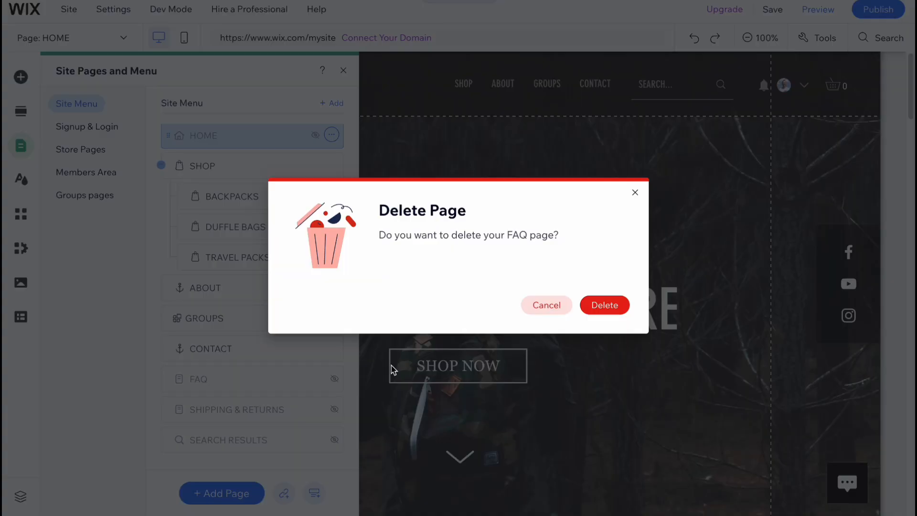
{"action": "left_click", "coordinate": [604, 309]}
Delete the SHIPPING & RETURNS and SEARCH RESULTS pages from the site
{"action": "left_click", "coordinate": [332, 378]}
{"action": "left_click", "coordinate": [377, 380]}
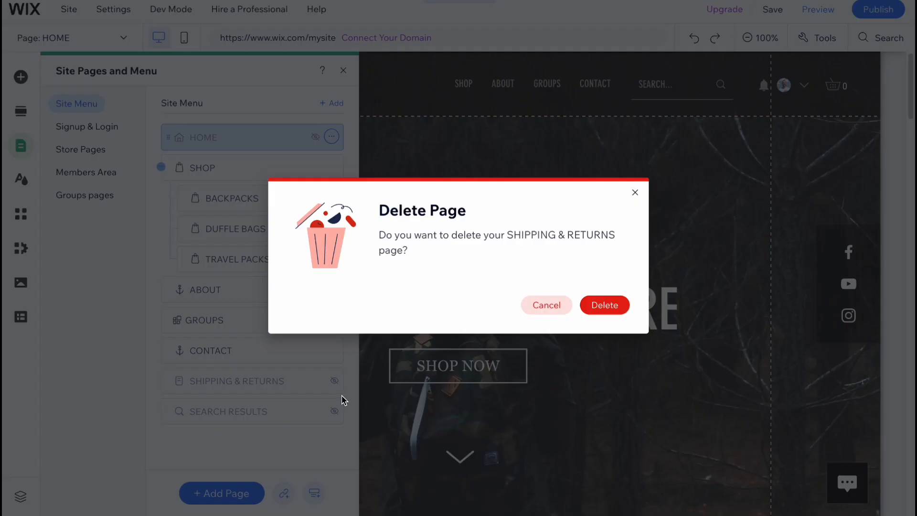
{"action": "left_click", "coordinate": [604, 305]}
{"action": "left_click", "coordinate": [331, 378]}
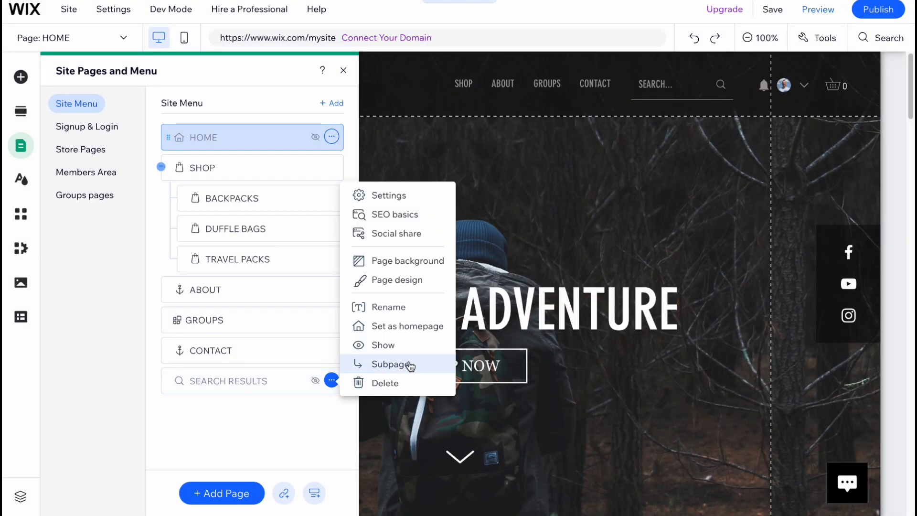
{"action": "left_click", "coordinate": [399, 381]}
{"action": "left_click", "coordinate": [594, 305]}
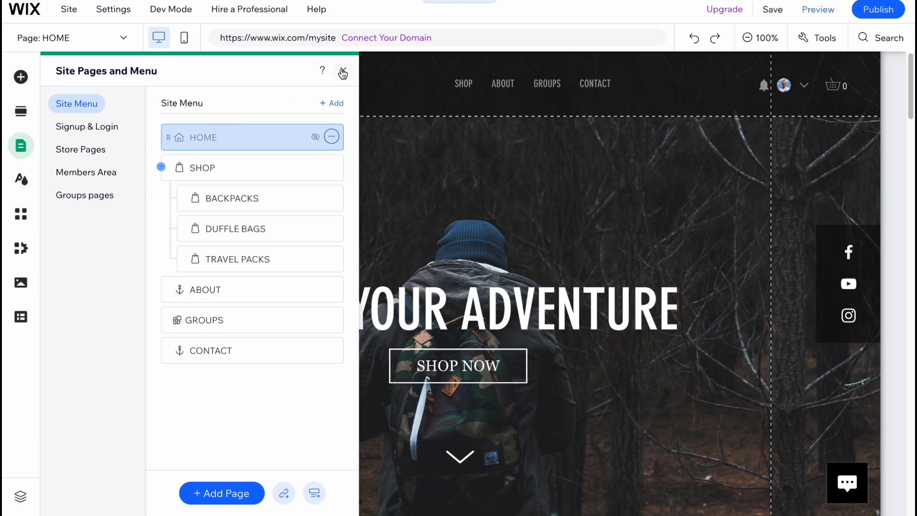
Try several featured color themes and apply the one with cream, black, dark green, green, orange and peach to the site
{"action": "left_click", "coordinate": [22, 184]}
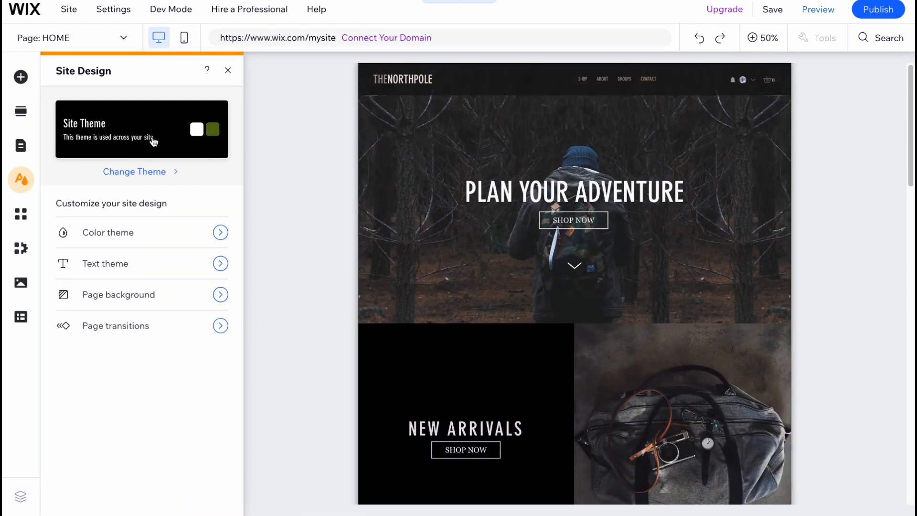
{"action": "left_click", "coordinate": [107, 232]}
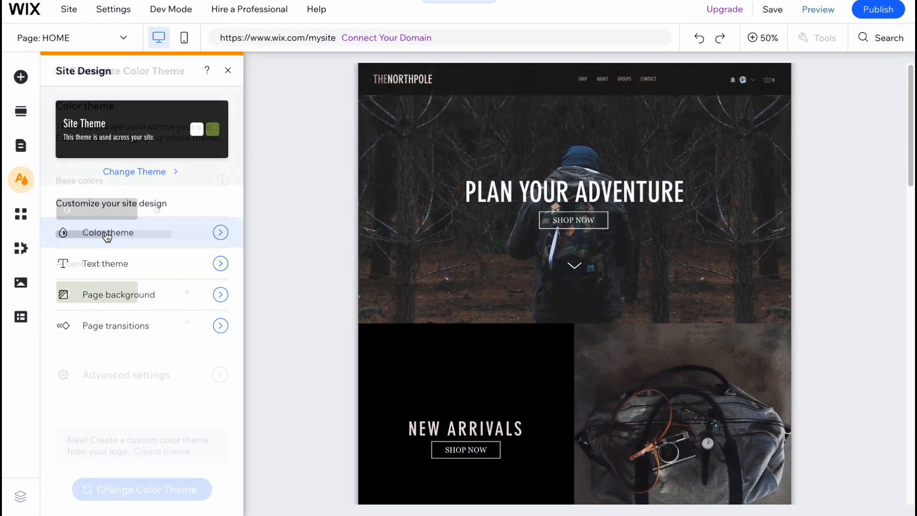
{"action": "left_click", "coordinate": [147, 499]}
{"action": "left_click", "coordinate": [151, 330]}
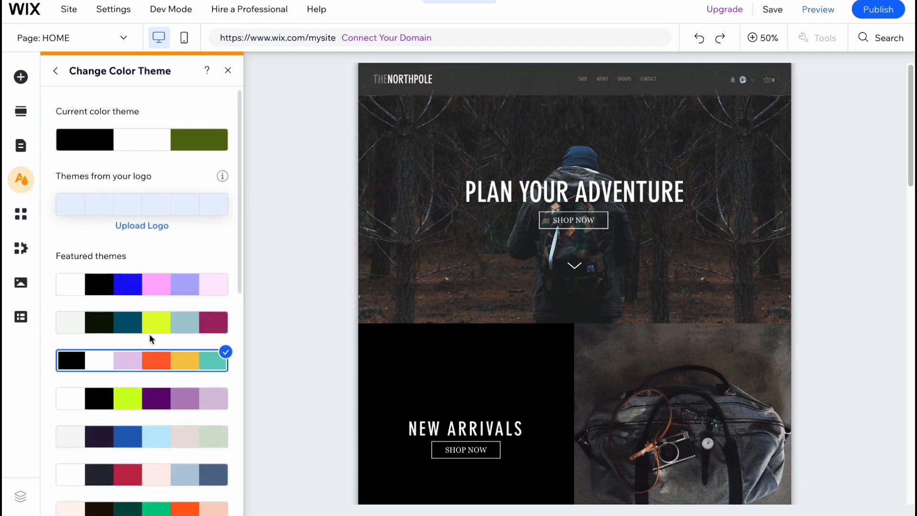
{"action": "left_click", "coordinate": [149, 289]}
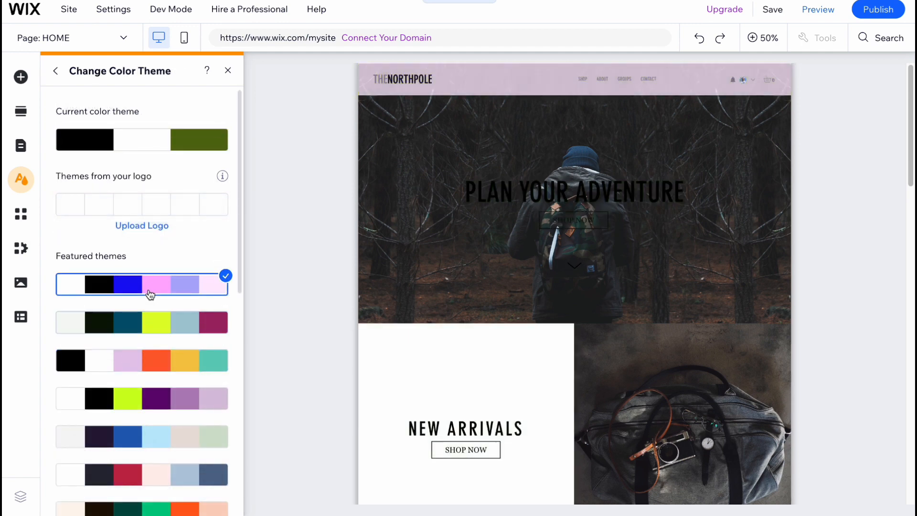
{"action": "left_click", "coordinate": [148, 399]}
{"action": "left_click", "coordinate": [142, 436]}
{"action": "scroll", "coordinate": [143, 432], "scroll_direction": "down", "scroll_amount": 3}
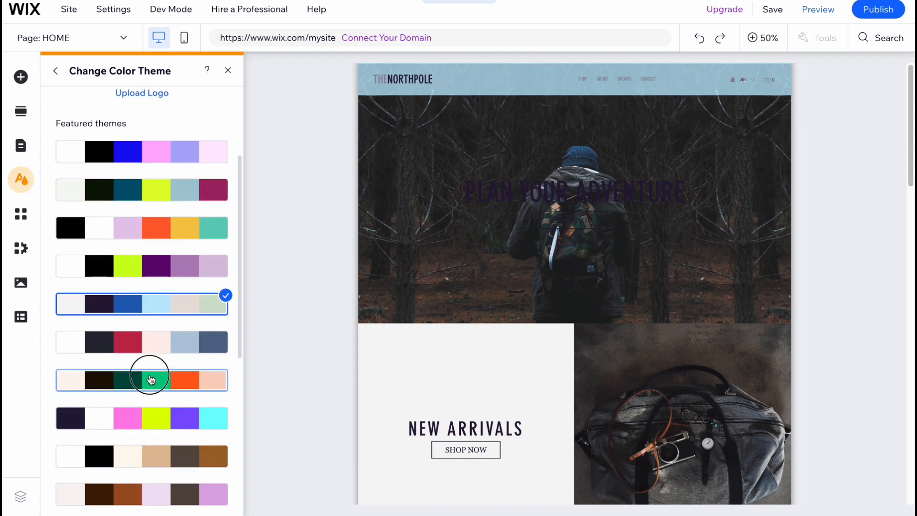
{"action": "left_click", "coordinate": [150, 379]}
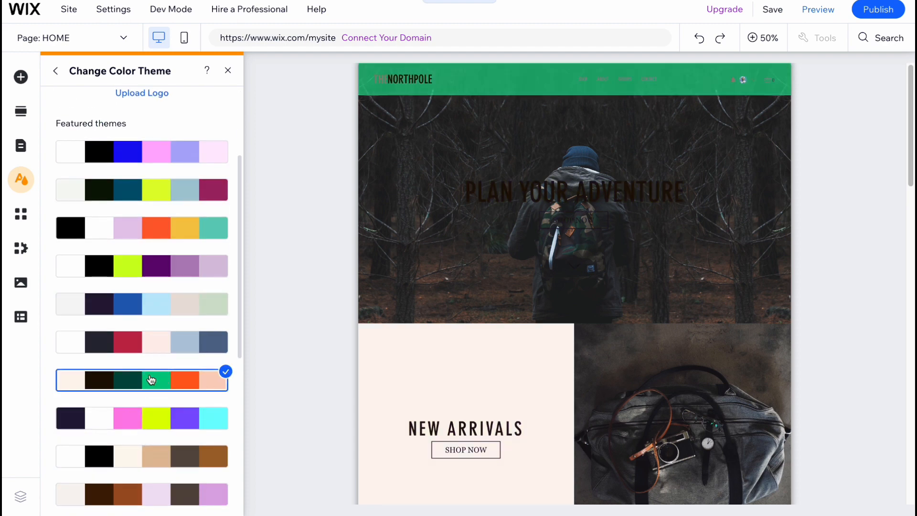
{"action": "left_click", "coordinate": [56, 73]}
{"action": "left_click", "coordinate": [55, 74]}
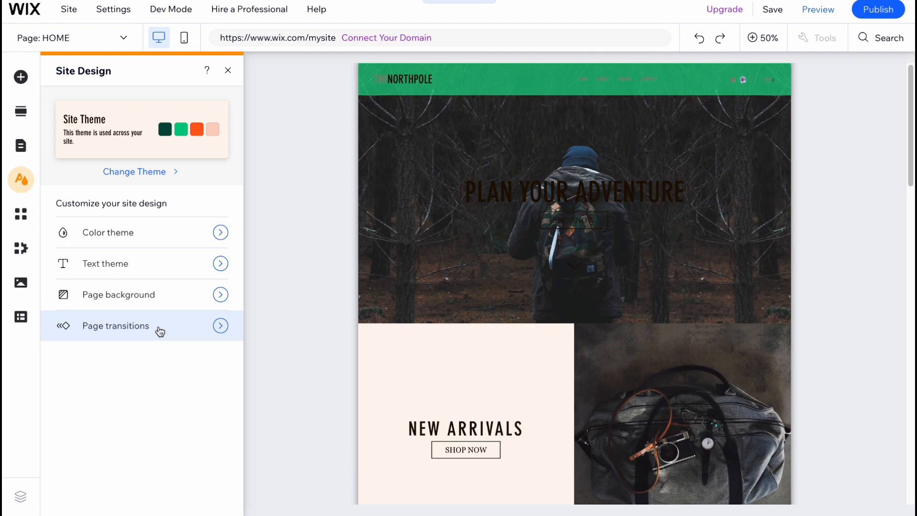
{"action": "left_click", "coordinate": [228, 70]}
Look through the home page sections down to Contact to check how the new color theme appears
{"action": "scroll", "coordinate": [406, 244], "scroll_direction": "down", "scroll_amount": 6}
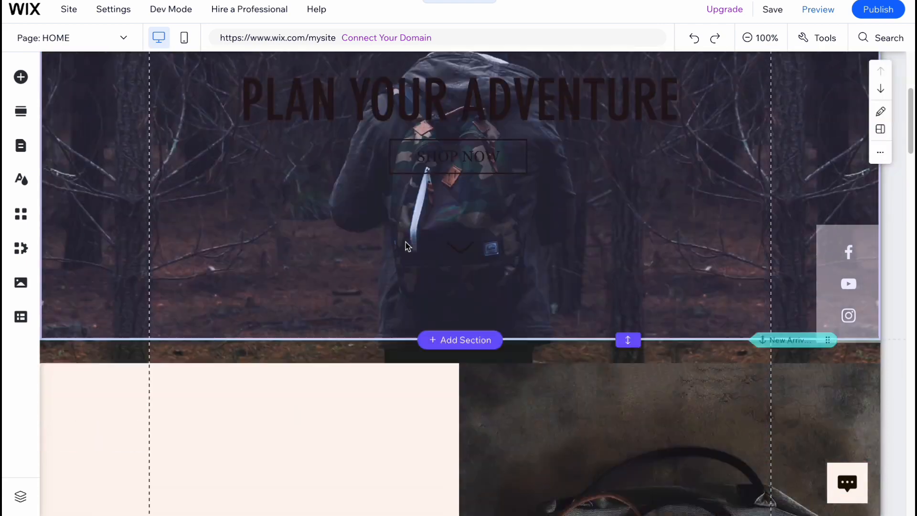
{"action": "scroll", "coordinate": [401, 245], "scroll_direction": "down", "scroll_amount": 15}
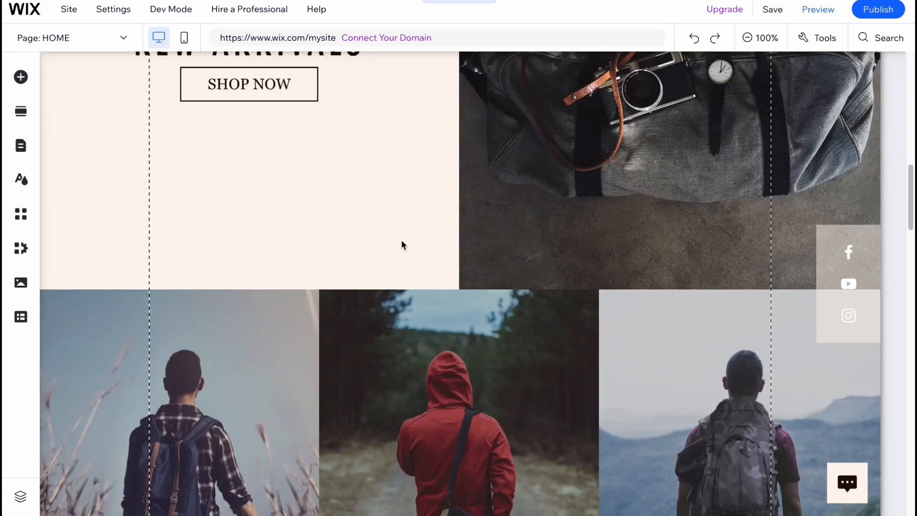
{"action": "scroll", "coordinate": [402, 244], "scroll_direction": "up", "scroll_amount": 1}
{"action": "scroll", "coordinate": [402, 243], "scroll_direction": "down", "scroll_amount": 5}
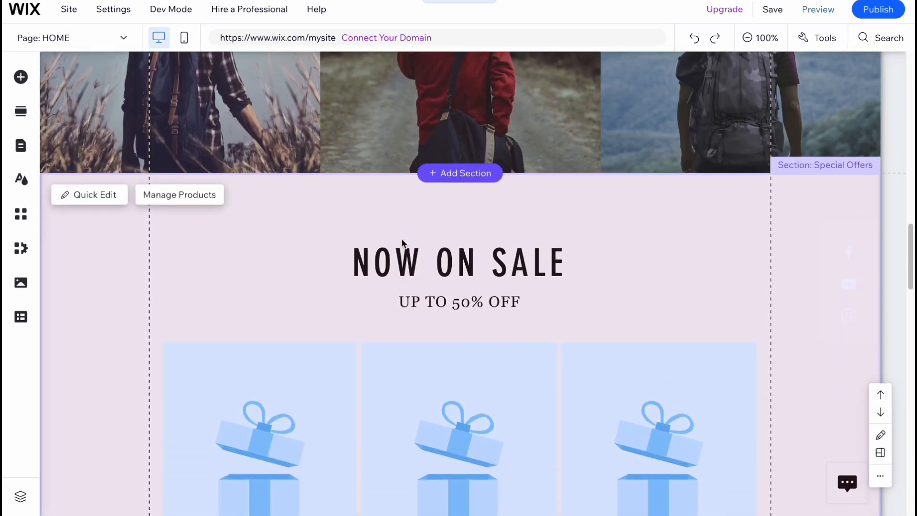
{"action": "scroll", "coordinate": [401, 239], "scroll_direction": "down", "scroll_amount": 12}
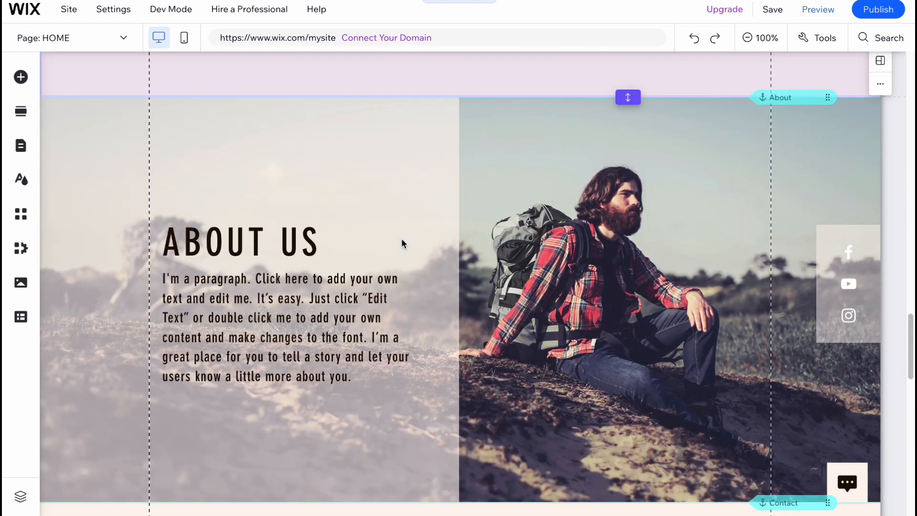
{"action": "scroll", "coordinate": [401, 243], "scroll_direction": "down", "scroll_amount": 1}
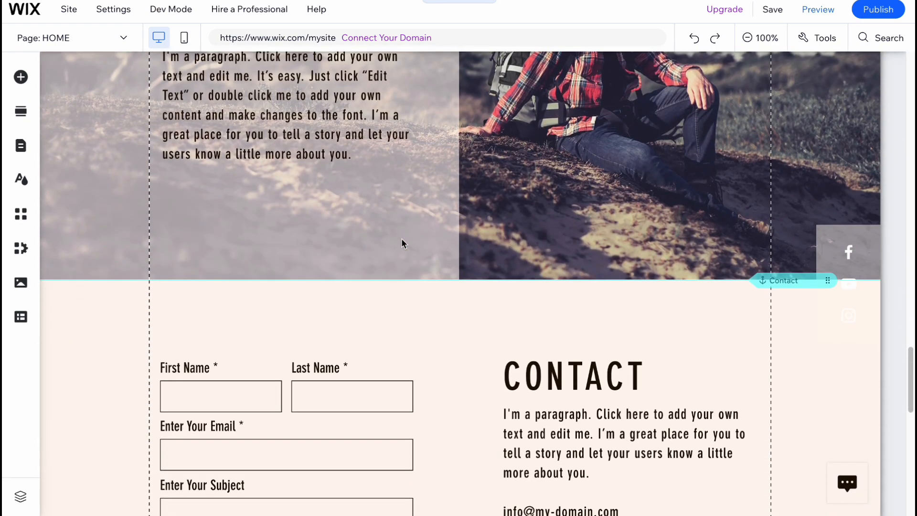
{"action": "scroll", "coordinate": [401, 238], "scroll_direction": "up", "scroll_amount": 20}
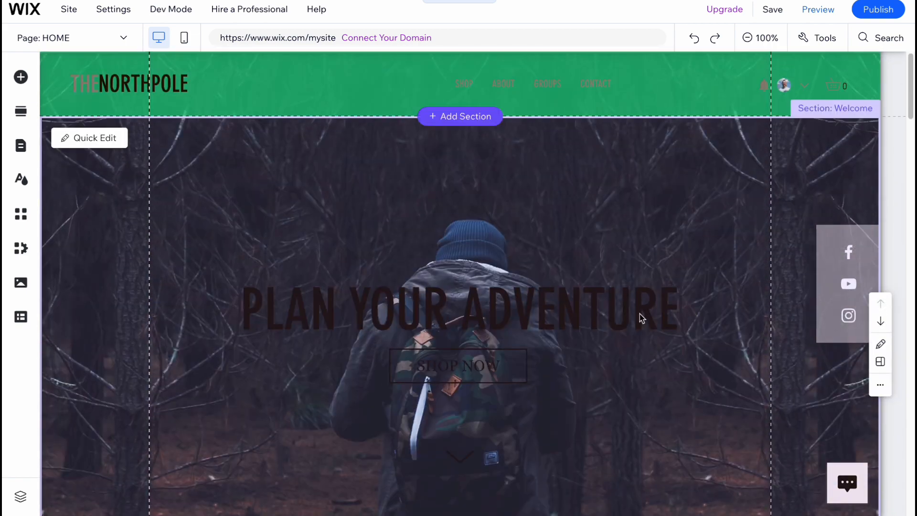
Shift the PLAN YOUR ADVENTURE heading in the Welcome section slightly rightward and select the SHOP NOW button below it
{"action": "left_click", "coordinate": [613, 305]}
{"action": "left_click_drag", "start_coordinate": [614, 308], "coordinate": [505, 309]}
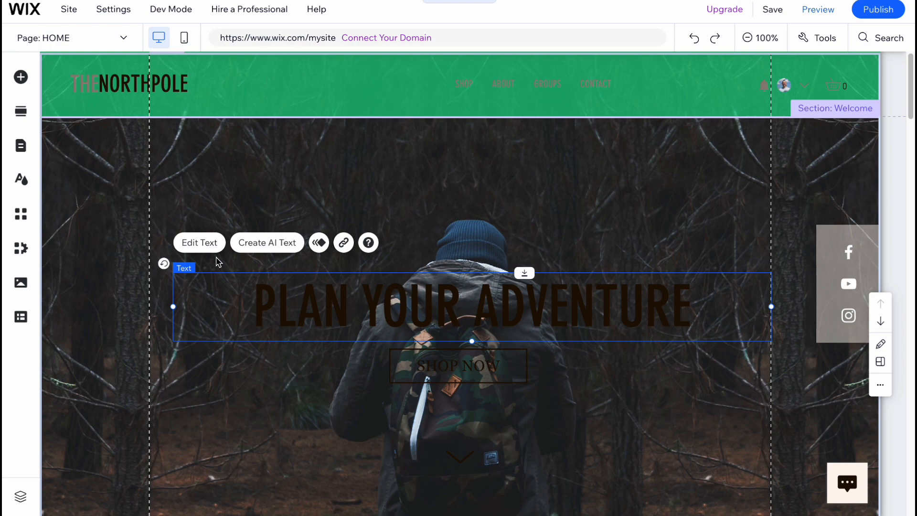
{"action": "left_click", "coordinate": [463, 357]}
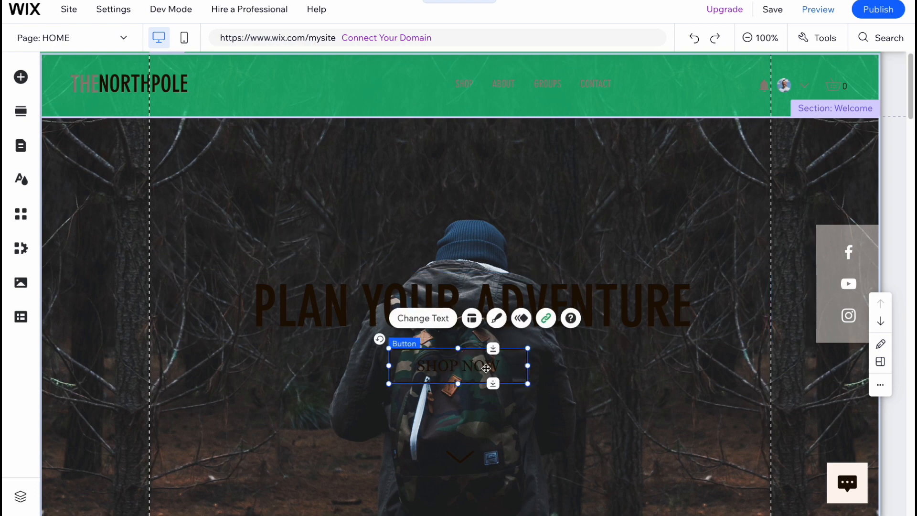
Delete the contact form from the home page's Contact section
{"action": "scroll", "coordinate": [486, 368], "scroll_direction": "down", "scroll_amount": 8}
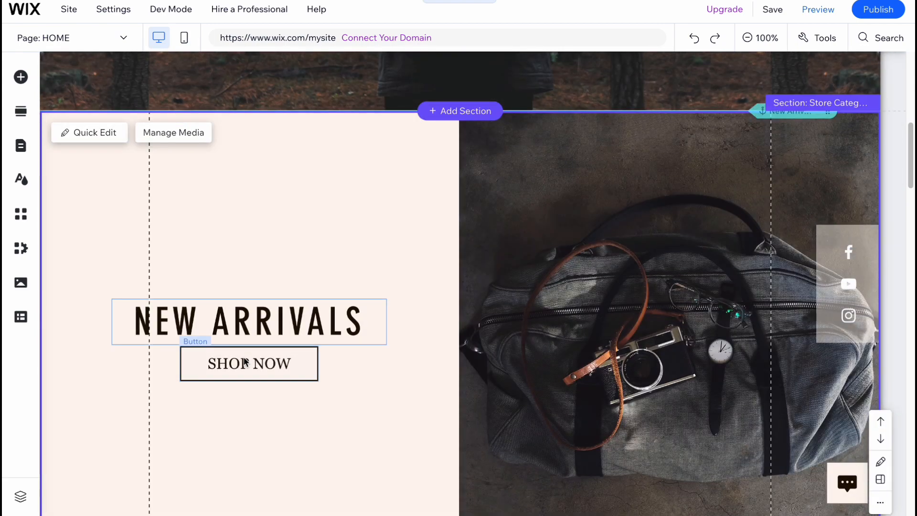
{"action": "scroll", "coordinate": [612, 356], "scroll_direction": "down", "scroll_amount": 10}
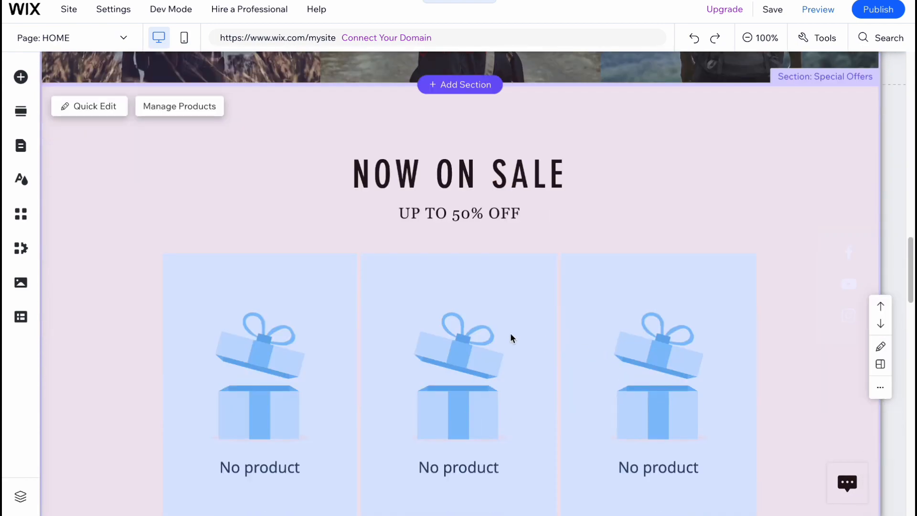
{"action": "scroll", "coordinate": [457, 170], "scroll_direction": "down", "scroll_amount": 8}
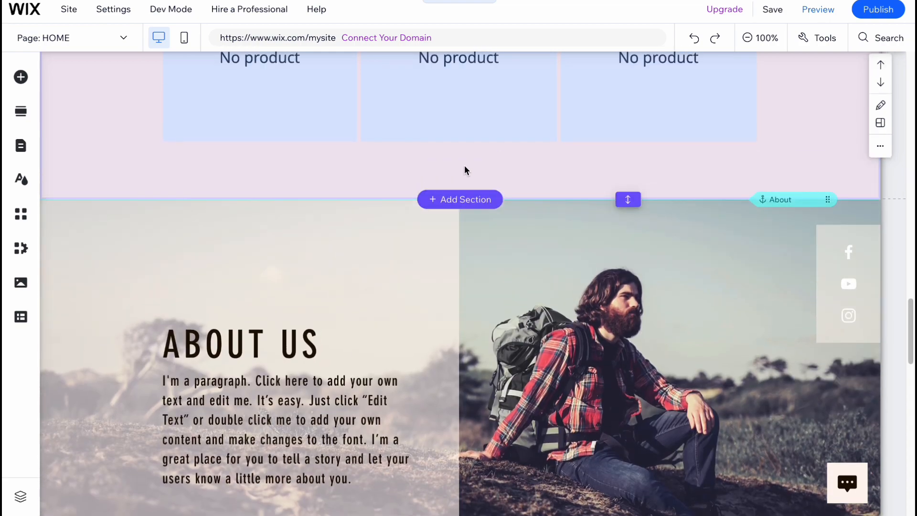
{"action": "scroll", "coordinate": [434, 230], "scroll_direction": "down", "scroll_amount": 10}
{"action": "scroll", "coordinate": [423, 225], "scroll_direction": "down", "scroll_amount": 1}
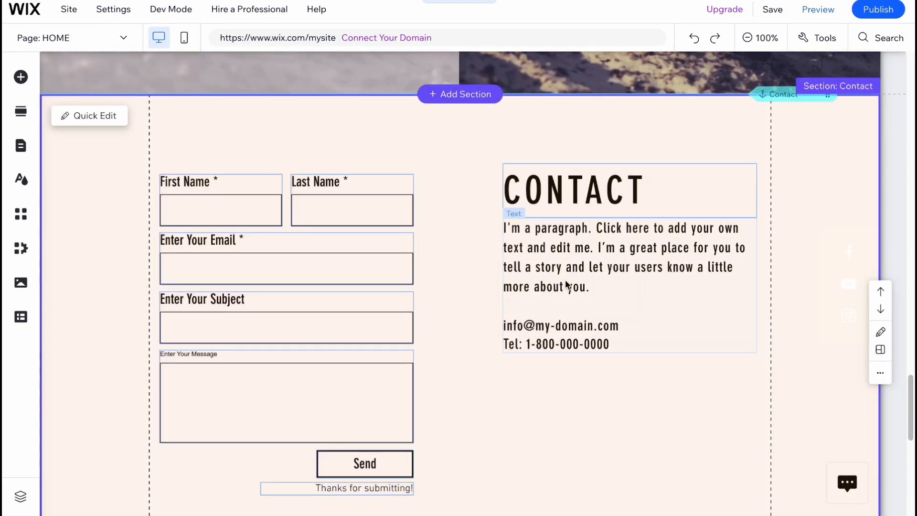
{"action": "left_click", "coordinate": [566, 281]}
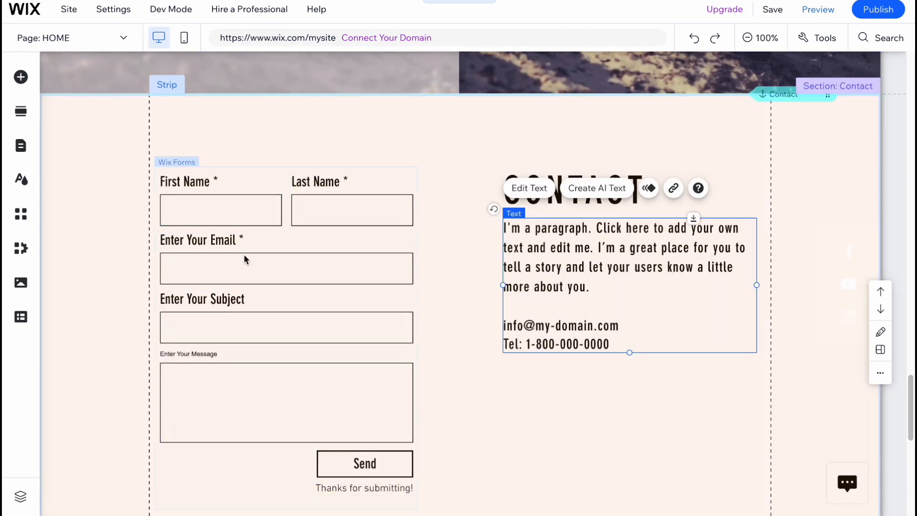
{"action": "left_click", "coordinate": [345, 304]}
{"action": "key", "text": "Delete"}
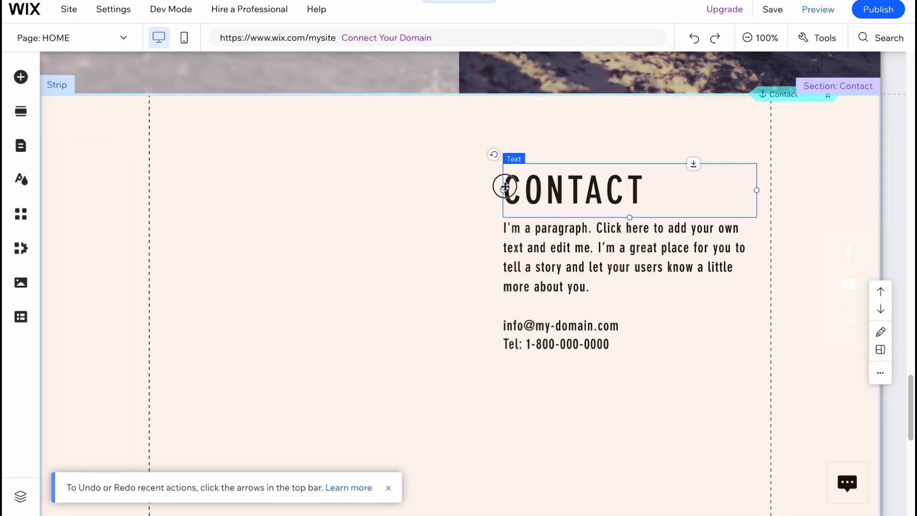
Move the CONTACT heading and its paragraph to the middle of the Contact section, with the heading above the text
{"action": "left_click_drag", "start_coordinate": [505, 186], "coordinate": [385, 174]}
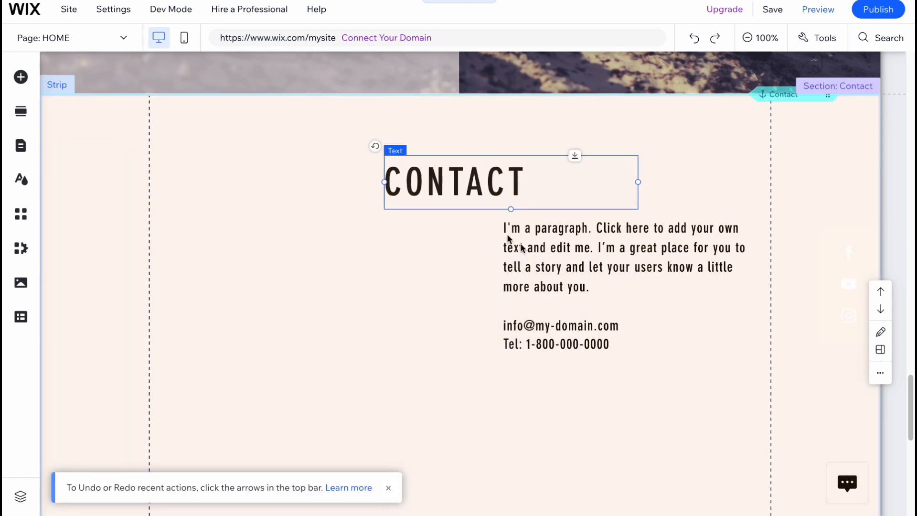
{"action": "left_click_drag", "start_coordinate": [577, 275], "coordinate": [401, 291]}
{"action": "left_click_drag", "start_coordinate": [468, 193], "coordinate": [433, 189]}
{"action": "left_click", "coordinate": [463, 296]}
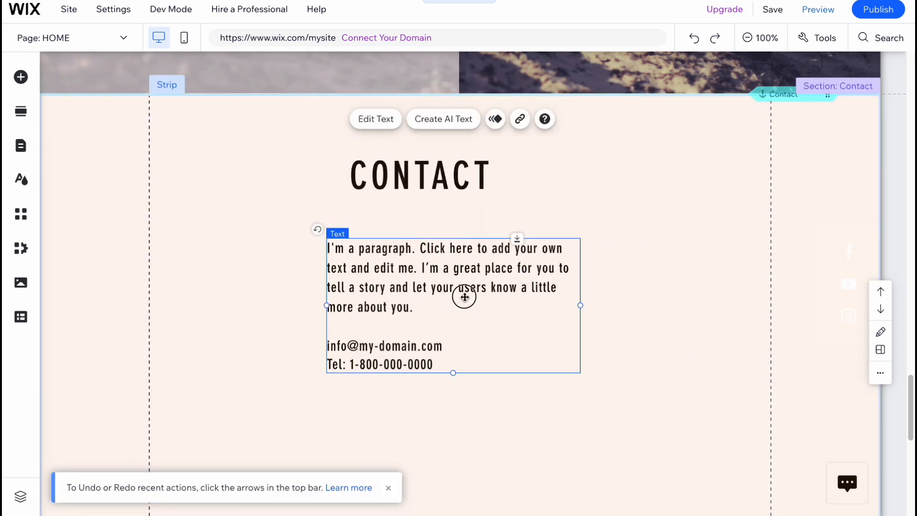
{"action": "left_click_drag", "start_coordinate": [463, 297], "coordinate": [475, 313]}
{"action": "mouse_move", "coordinate": [466, 198]}
{"action": "left_mouse_down"}
{"action": "mouse_move", "coordinate": [487, 214]}
{"action": "mouse_move", "coordinate": [468, 214]}
{"action": "left_mouse_up"}
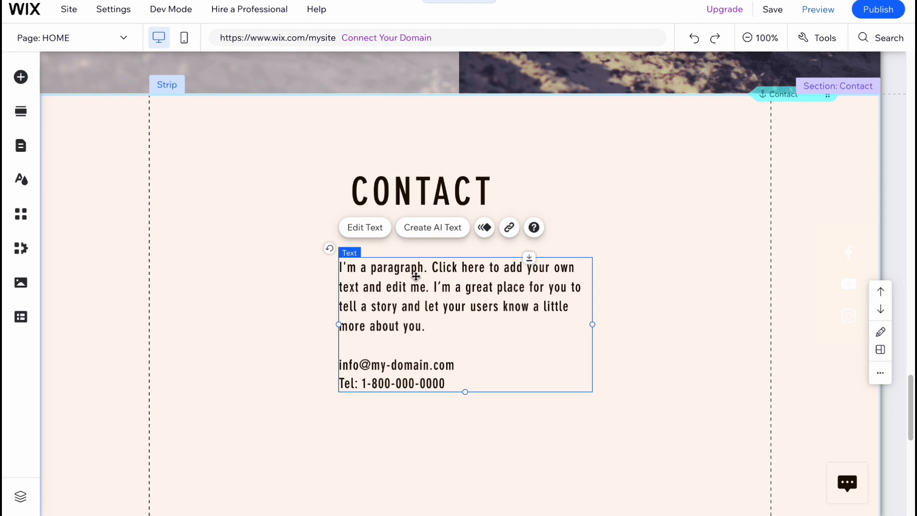
Add the free Wix image of the child holding a chicken to the Contact section
{"action": "scroll", "coordinate": [413, 280], "scroll_direction": "down", "scroll_amount": 10}
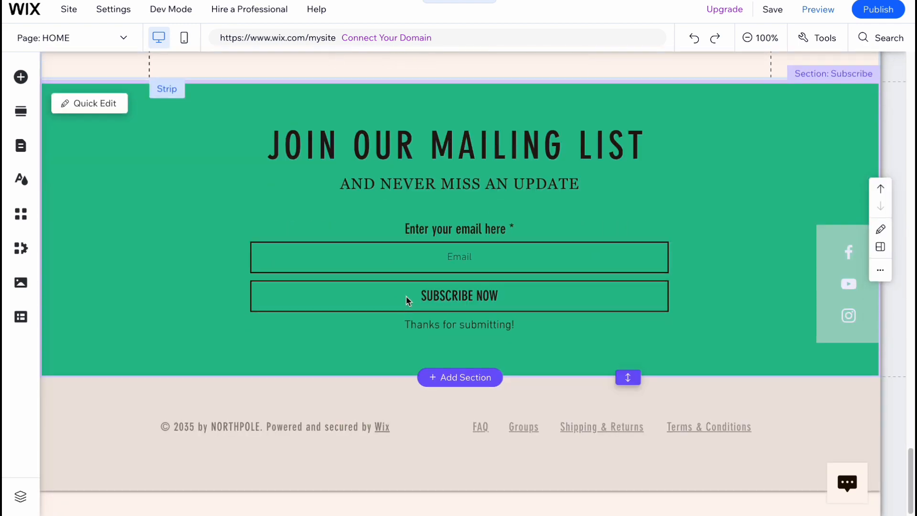
{"action": "scroll", "coordinate": [406, 296], "scroll_direction": "up", "scroll_amount": 10}
{"action": "scroll", "coordinate": [406, 298], "scroll_direction": "up", "scroll_amount": 5}
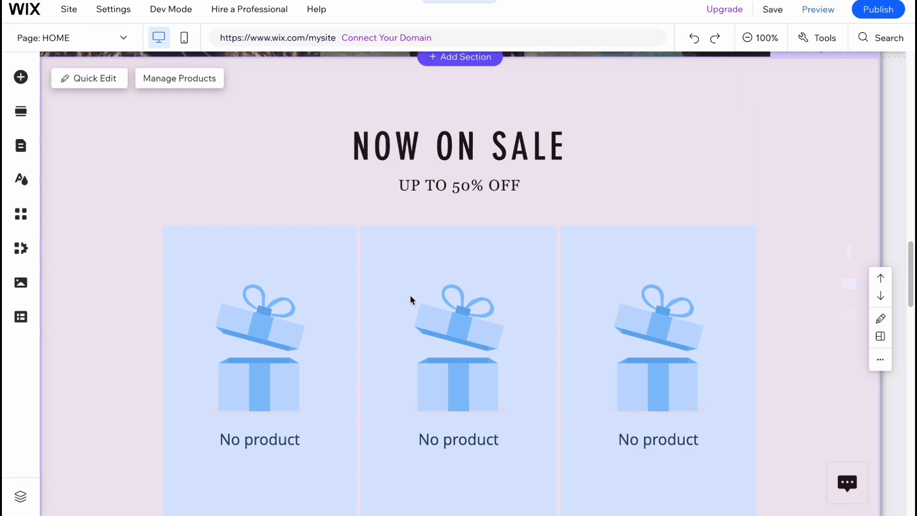
{"action": "scroll", "coordinate": [410, 295], "scroll_direction": "down", "scroll_amount": 12}
{"action": "scroll", "coordinate": [411, 296], "scroll_direction": "down", "scroll_amount": 10}
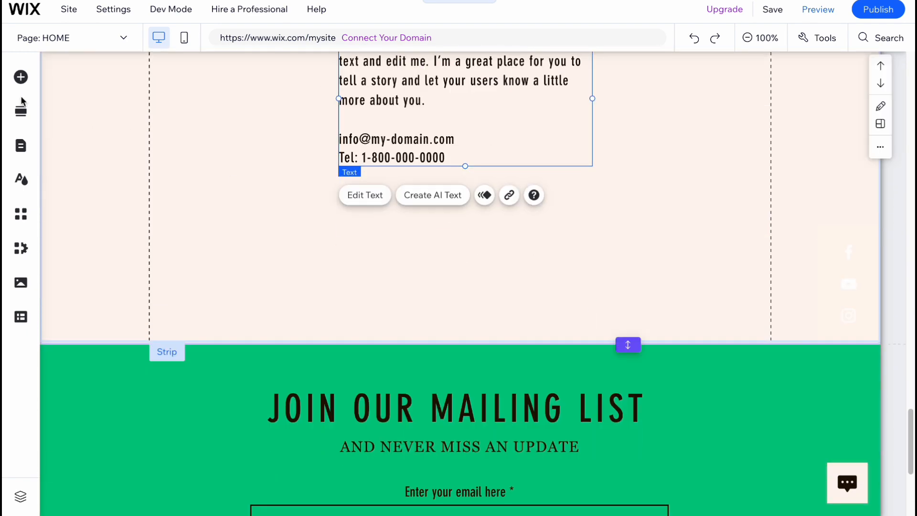
{"action": "left_click", "coordinate": [22, 77]}
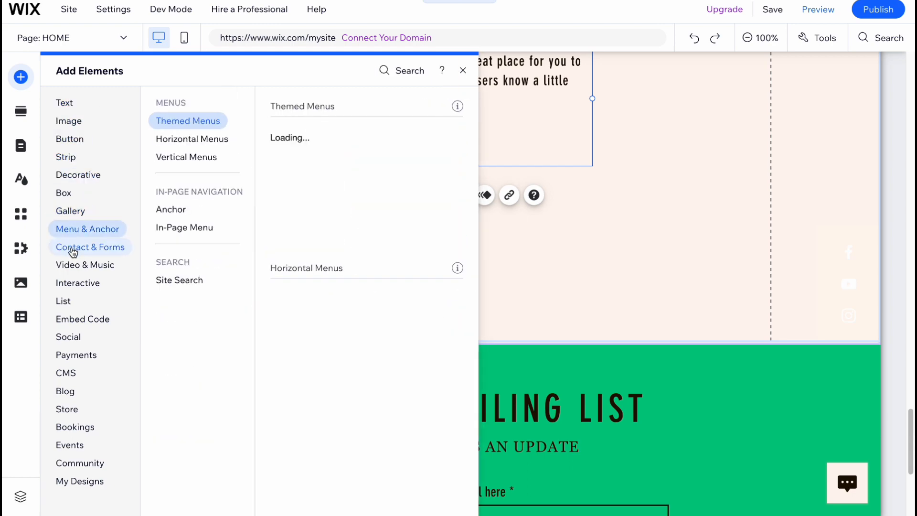
{"action": "mouse_move", "coordinate": [73, 264]}
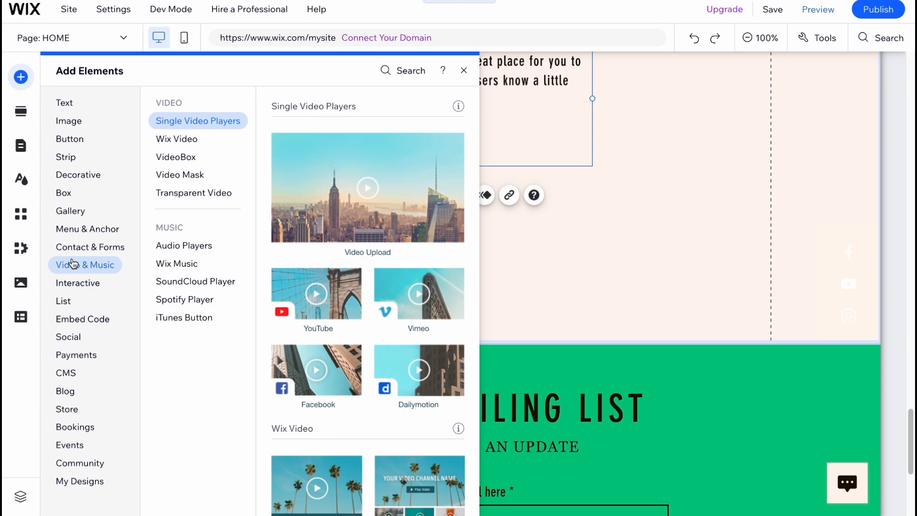
{"action": "mouse_move", "coordinate": [66, 104]}
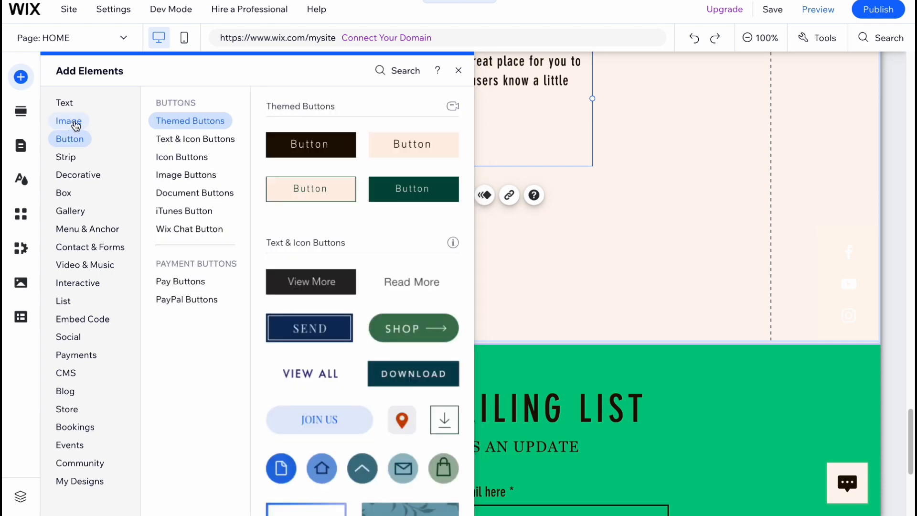
{"action": "mouse_move", "coordinate": [75, 125]}
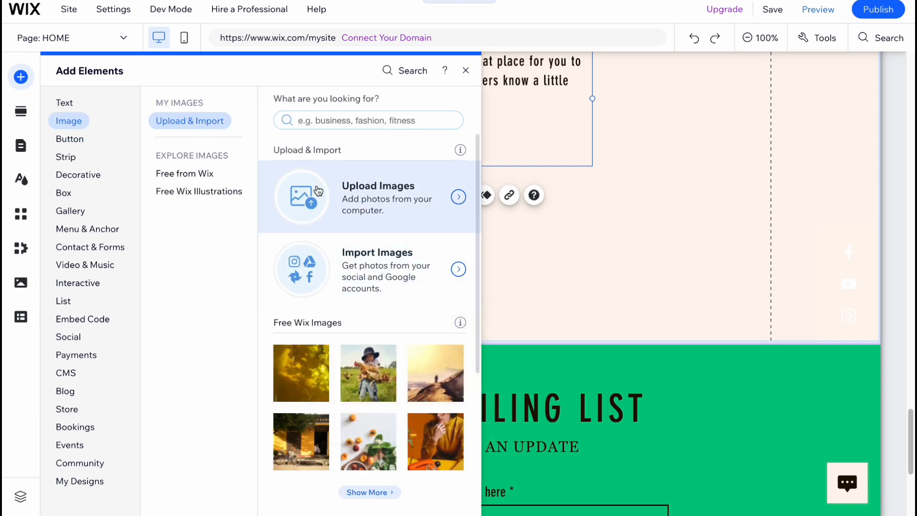
{"action": "left_click", "coordinate": [372, 378]}
Resize the child-and-chicken image to about 247 by 304 and place it to the left of the Contact text
{"action": "left_click_drag", "start_coordinate": [509, 256], "coordinate": [634, 264]}
{"action": "left_click_drag", "start_coordinate": [740, 371], "coordinate": [552, 192]}
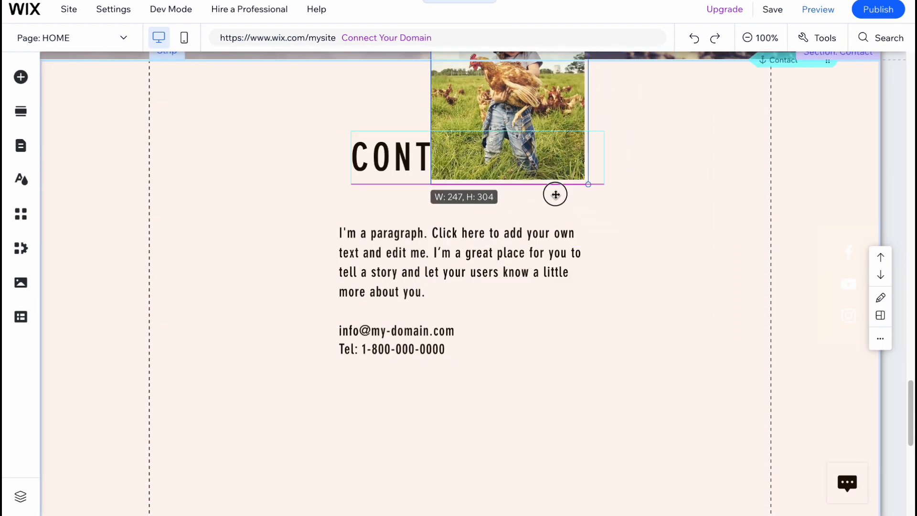
{"action": "left_click_drag", "start_coordinate": [527, 153], "coordinate": [688, 231]}
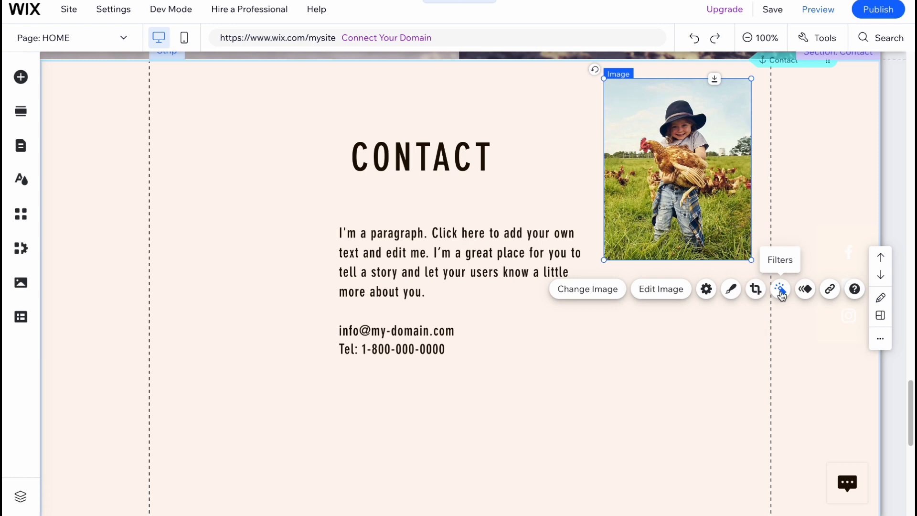
{"action": "left_click_drag", "start_coordinate": [677, 205], "coordinate": [233, 218]}
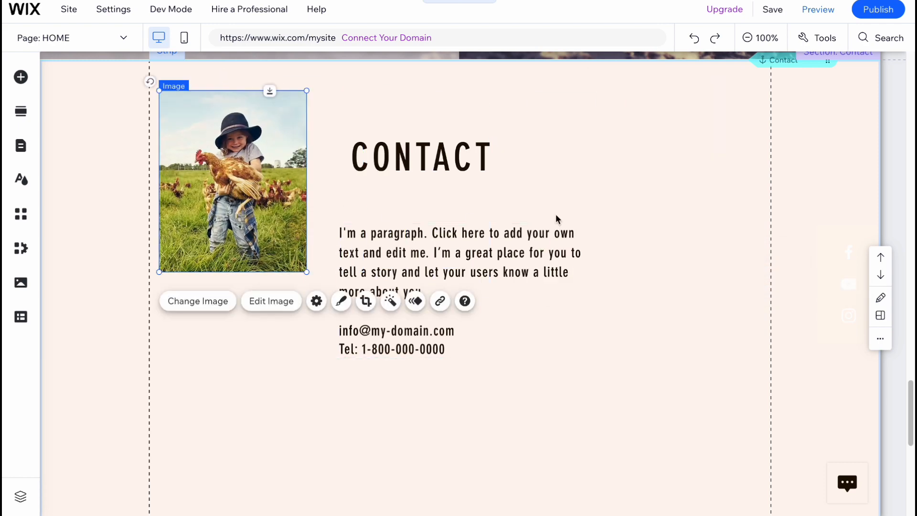
{"action": "scroll", "coordinate": [638, 210], "scroll_direction": "up", "scroll_amount": 10}
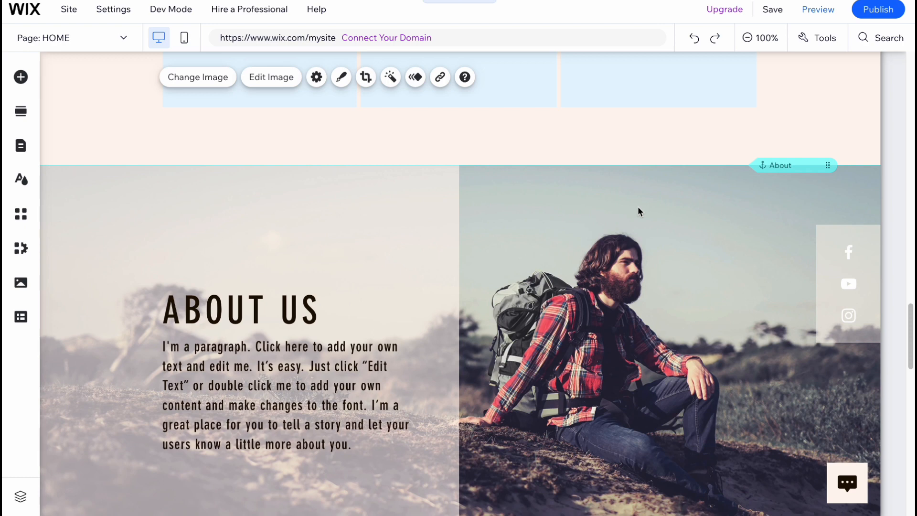
Publish the site on the free Wix.com domain with the address ending in shop1
{"action": "scroll", "coordinate": [635, 210], "scroll_direction": "up", "scroll_amount": 15}
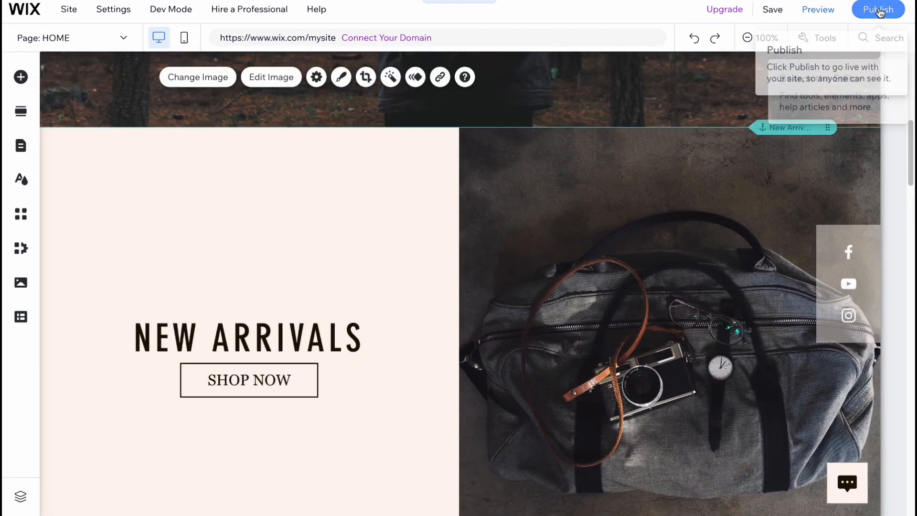
{"action": "left_click", "coordinate": [878, 9]}
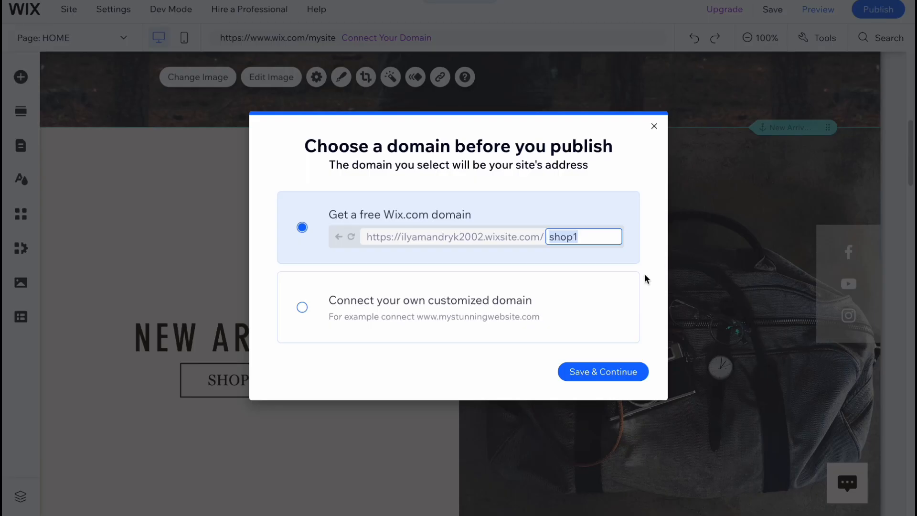
{"action": "left_click", "coordinate": [602, 371]}
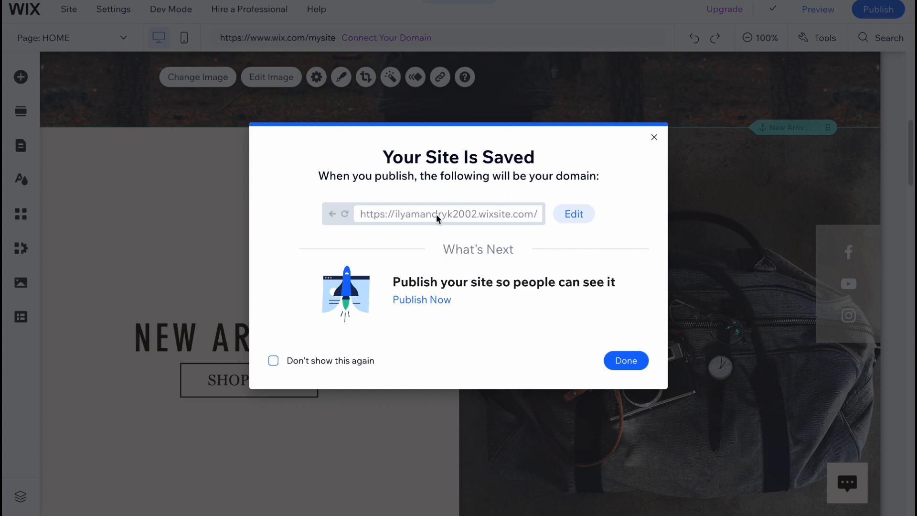
{"action": "left_click", "coordinate": [612, 357]}
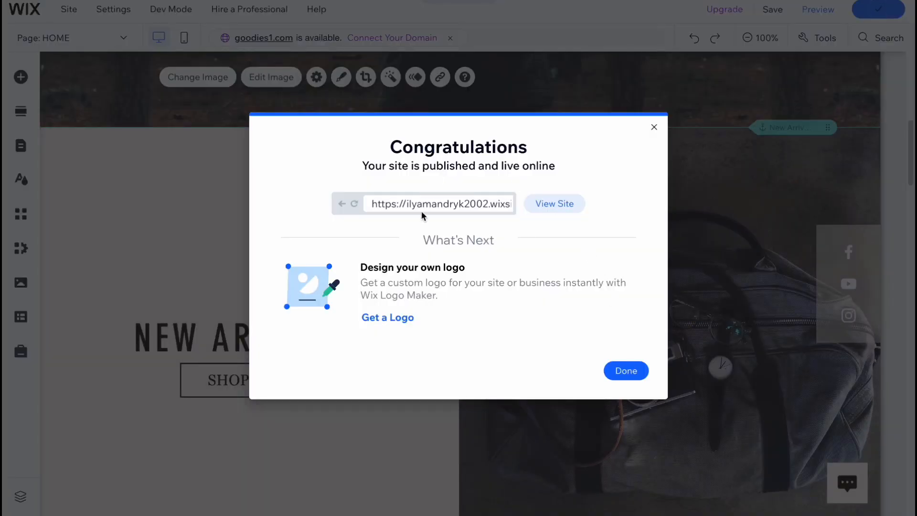
View the published site's home page down to the Contact section, and dismiss the publishing and mobile-editing dialogs in the editor
{"action": "left_click_drag", "start_coordinate": [421, 215], "coordinate": [475, 213]}
{"action": "left_click", "coordinate": [555, 203]}
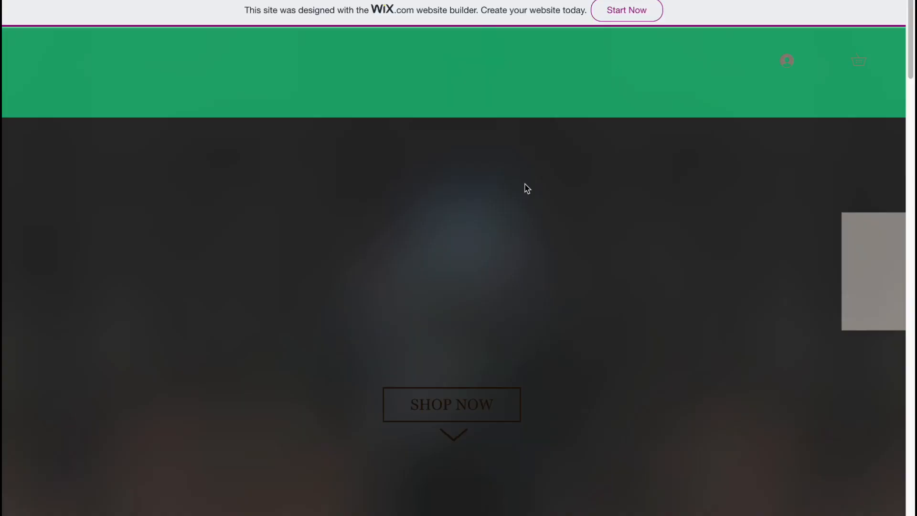
{"action": "scroll", "coordinate": [519, 197], "scroll_direction": "down", "scroll_amount": 10}
{"action": "scroll", "coordinate": [519, 197], "scroll_direction": "down", "scroll_amount": 15}
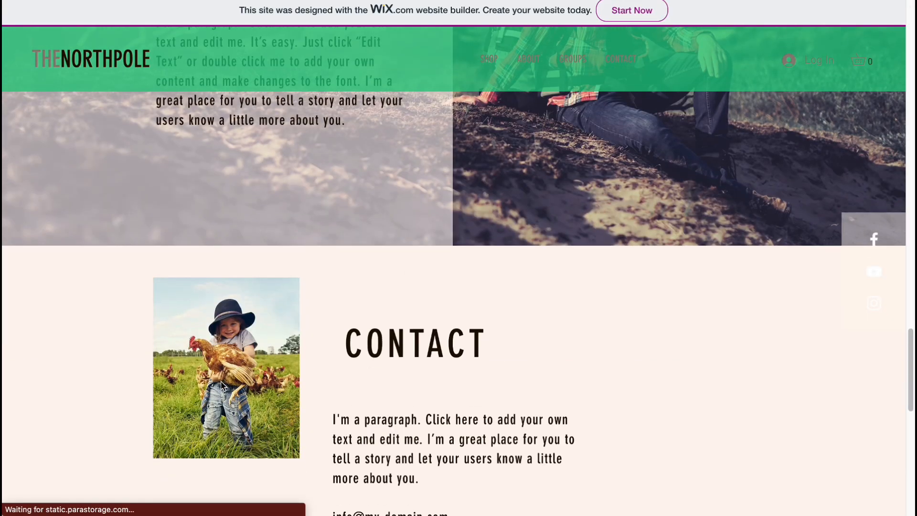
{"action": "scroll", "coordinate": [222, 386], "scroll_direction": "down", "scroll_amount": 3}
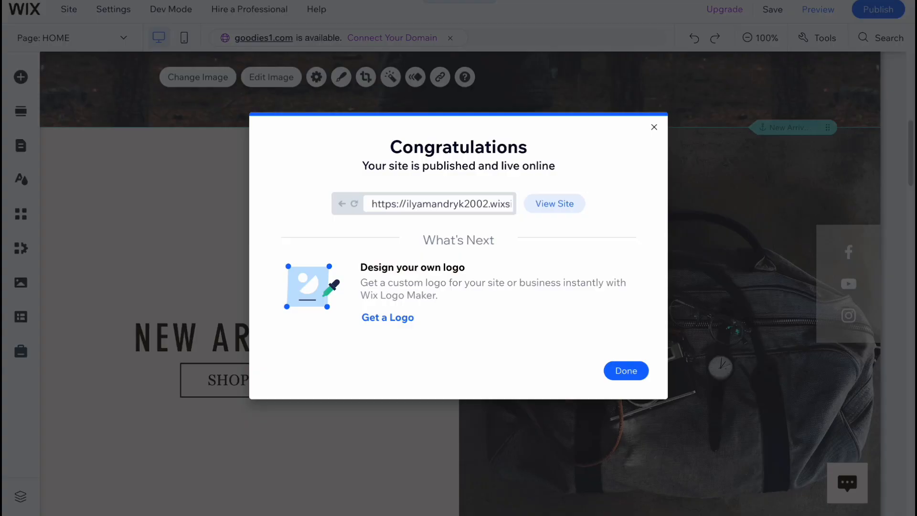
{"action": "left_click", "coordinate": [636, 371]}
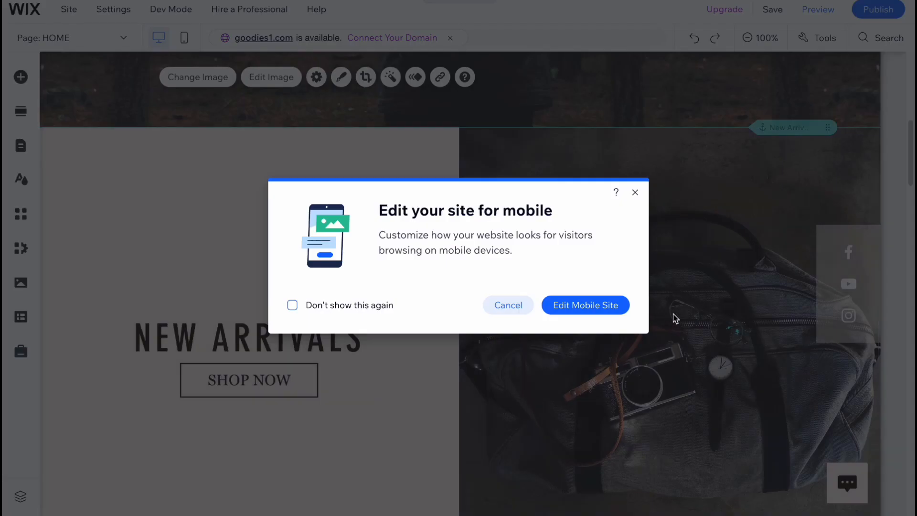
{"action": "left_click", "coordinate": [635, 192]}
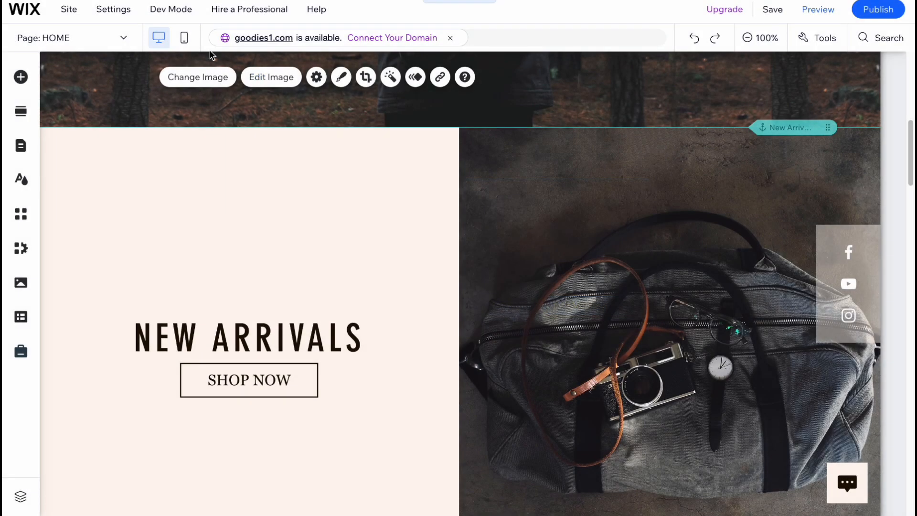
Go to the Shop1 dashboard, open the Accept payments settings and dismiss the business location prompt
{"action": "mouse_move", "coordinate": [23, 16]}
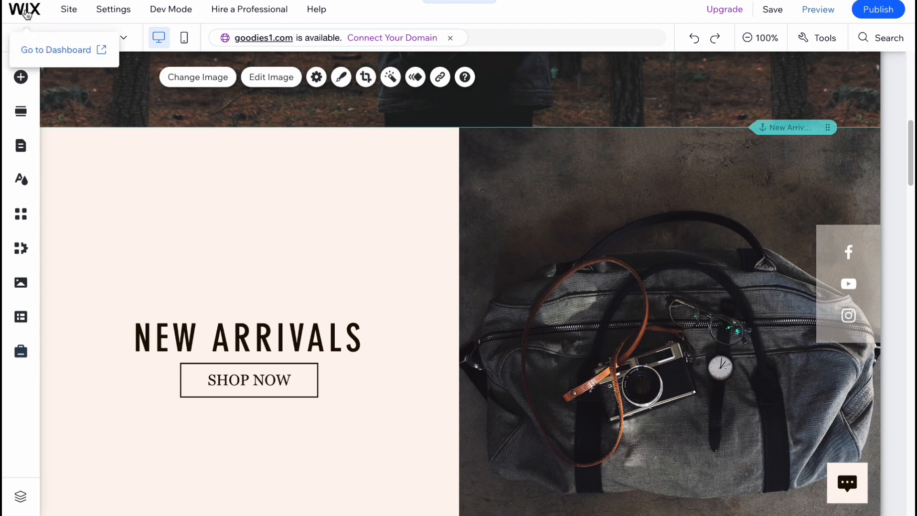
{"action": "left_click", "coordinate": [40, 55]}
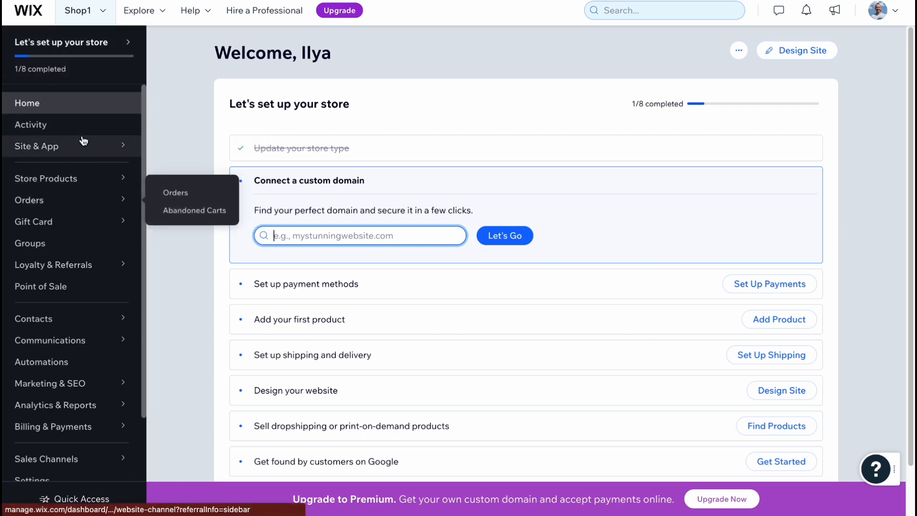
{"action": "scroll", "coordinate": [61, 220], "scroll_direction": "down", "scroll_amount": 2}
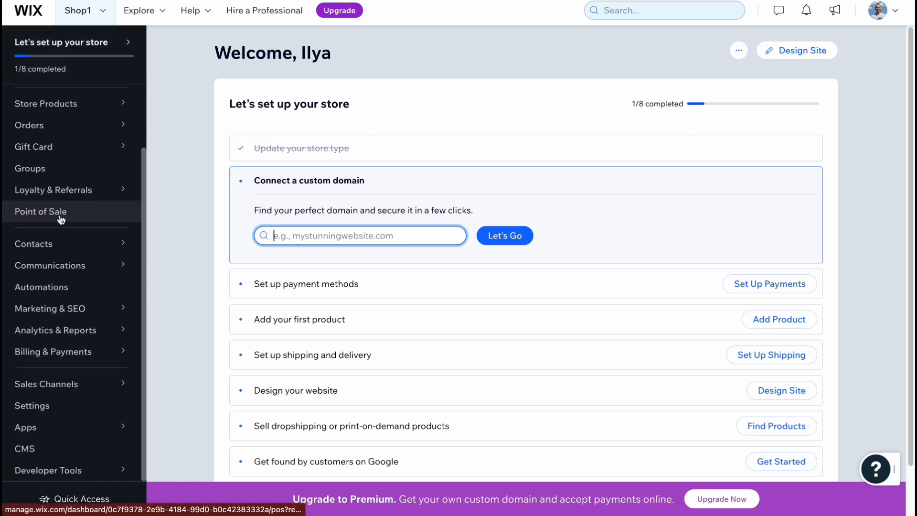
{"action": "left_click", "coordinate": [77, 406]}
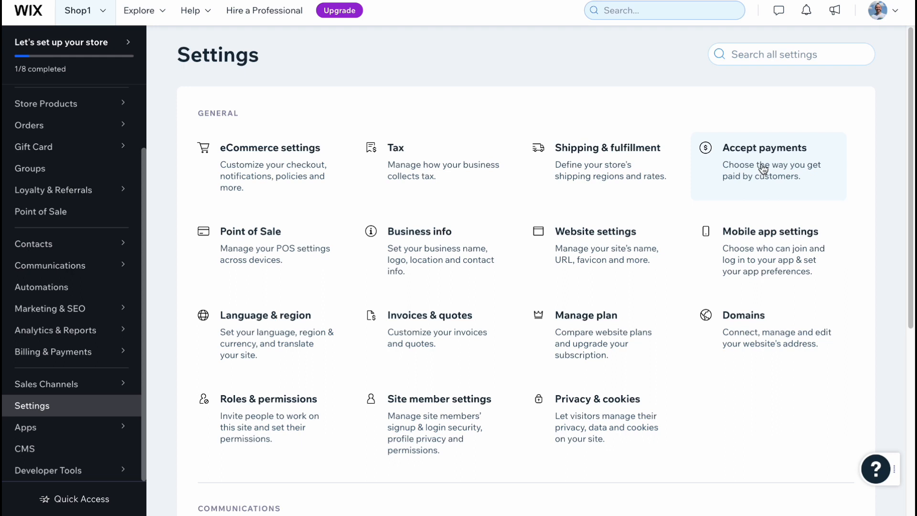
{"action": "left_click", "coordinate": [780, 159]}
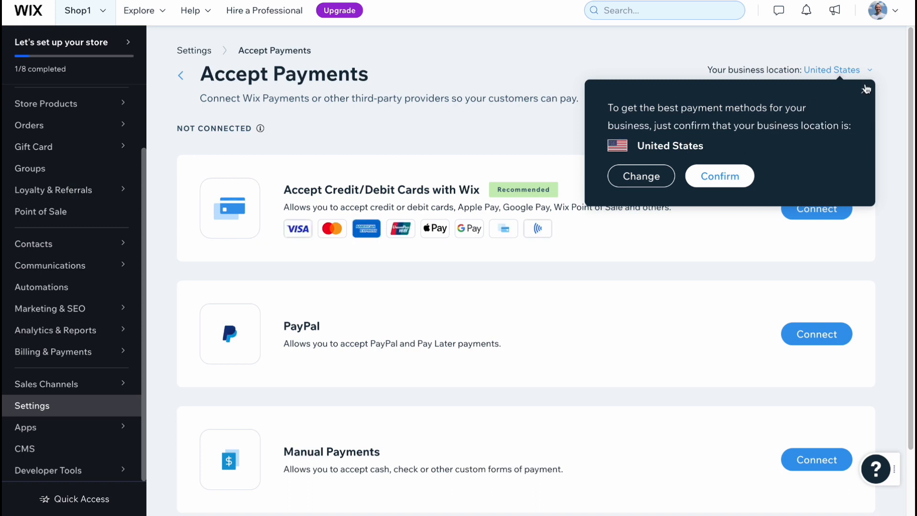
{"action": "left_click", "coordinate": [865, 88]}
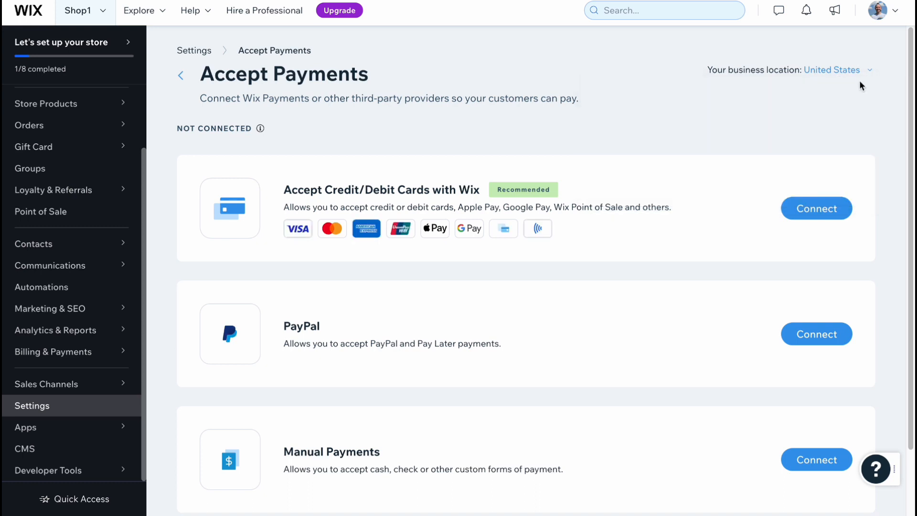
Look through the countries offered for the business location and close the list without choosing another one
{"action": "left_click_drag", "start_coordinate": [708, 70], "coordinate": [884, 76]}
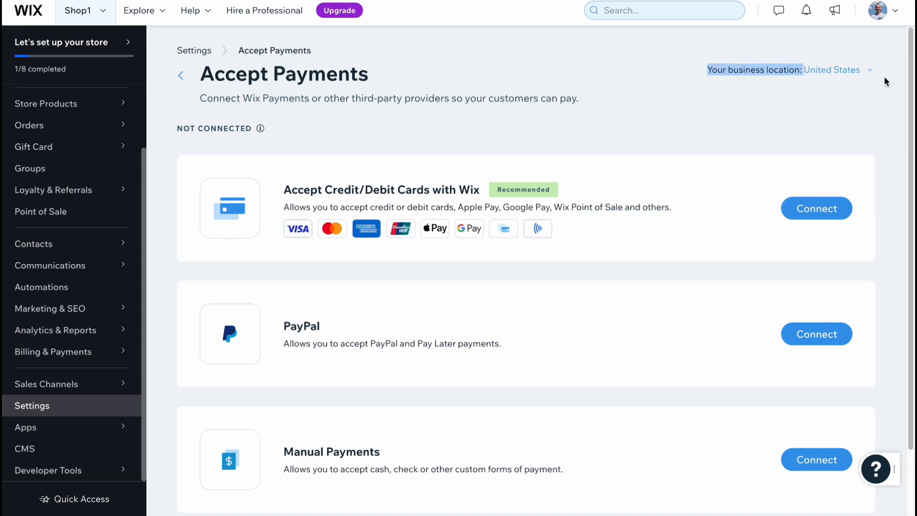
{"action": "left_click", "coordinate": [856, 98]}
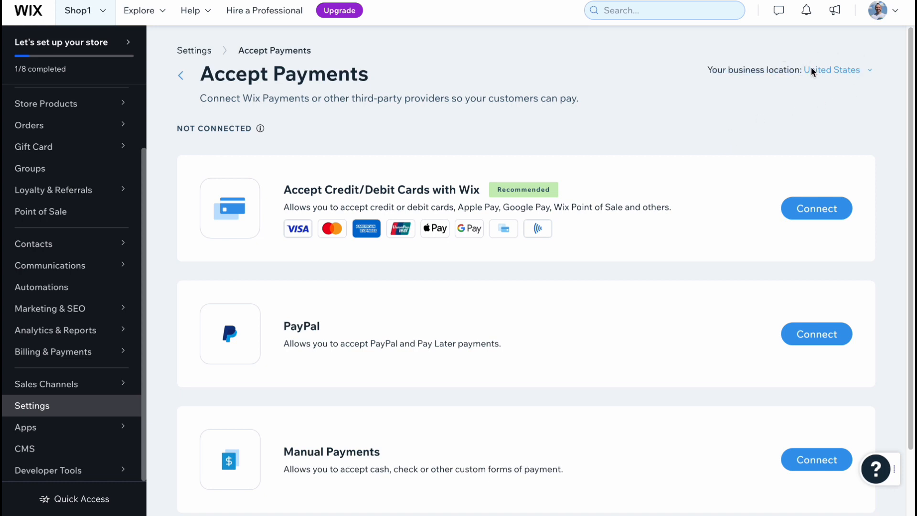
{"action": "scroll", "coordinate": [668, 114], "scroll_direction": "down", "scroll_amount": 1}
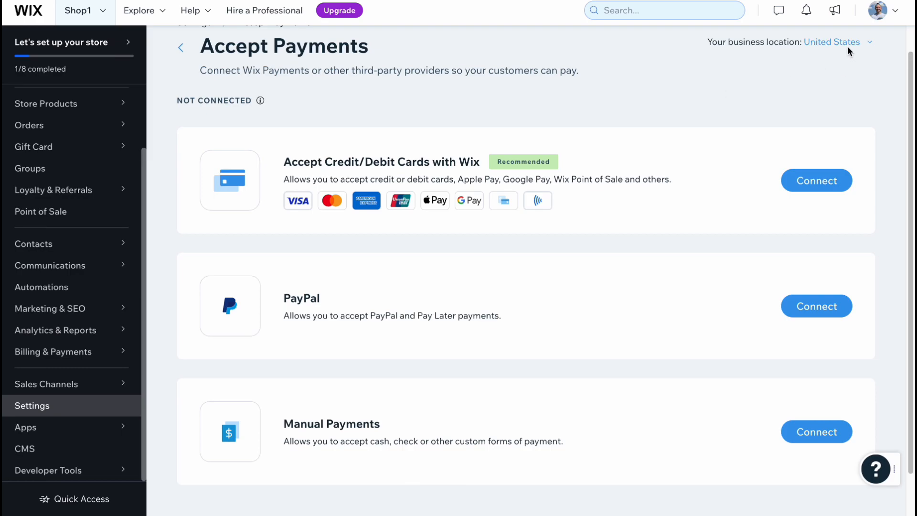
{"action": "left_click", "coordinate": [826, 46]}
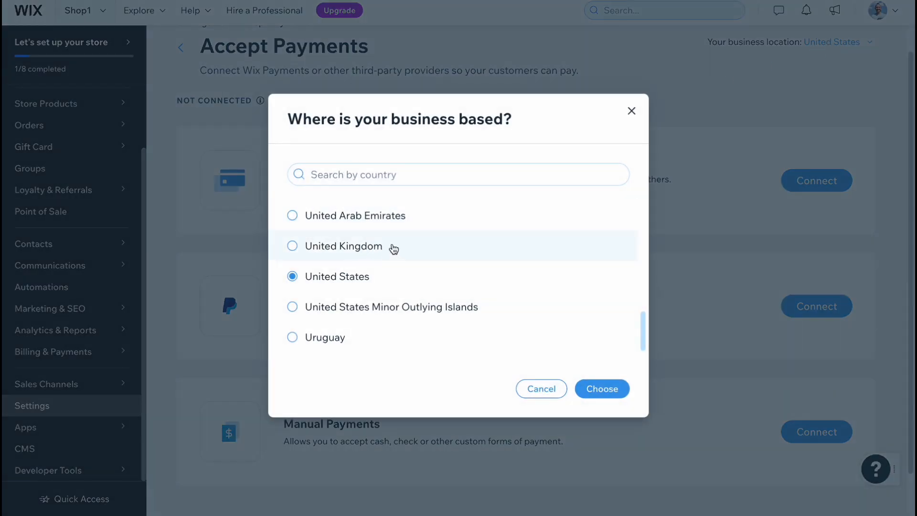
{"action": "scroll", "coordinate": [391, 249], "scroll_direction": "down", "scroll_amount": 5}
{"action": "scroll", "coordinate": [393, 250], "scroll_direction": "down", "scroll_amount": 2}
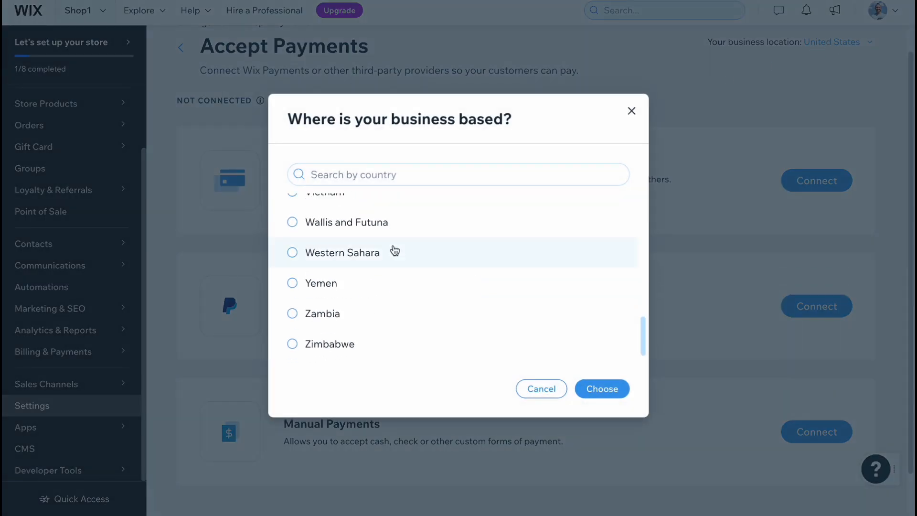
{"action": "left_click", "coordinate": [632, 112]}
{"action": "scroll", "coordinate": [766, 128], "scroll_direction": "up", "scroll_amount": 1}
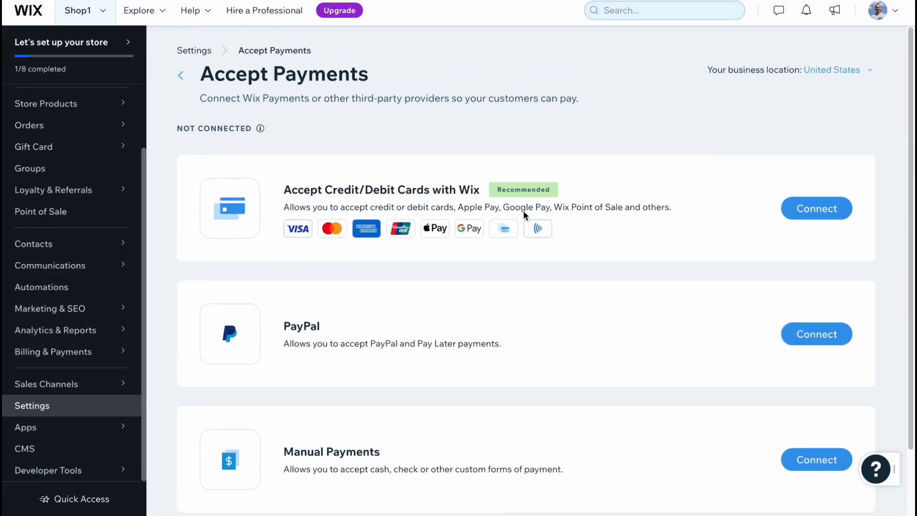
Start connecting credit/debit card payments with Wix, declaring that no prohibited products or services are sold
{"action": "scroll", "coordinate": [524, 213], "scroll_direction": "down", "scroll_amount": 2}
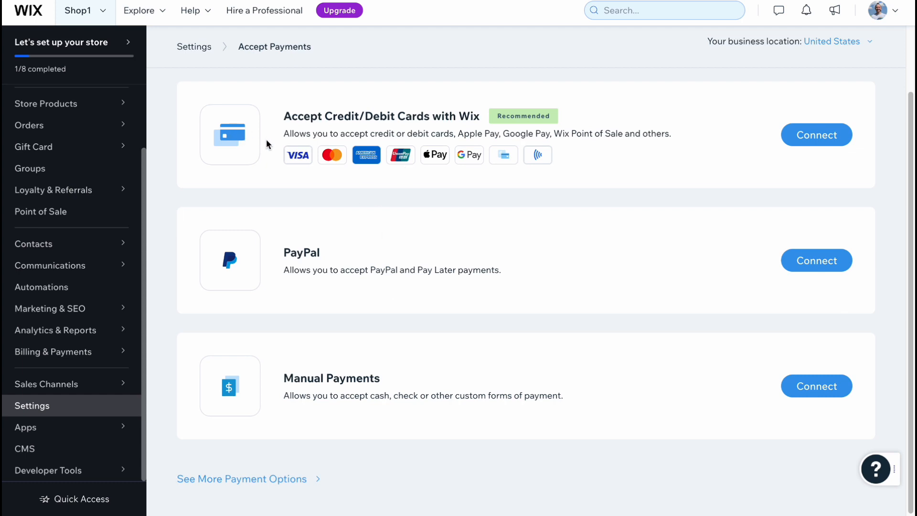
{"action": "left_click", "coordinate": [806, 134]}
{"action": "scroll", "coordinate": [377, 382], "scroll_direction": "down", "scroll_amount": 2}
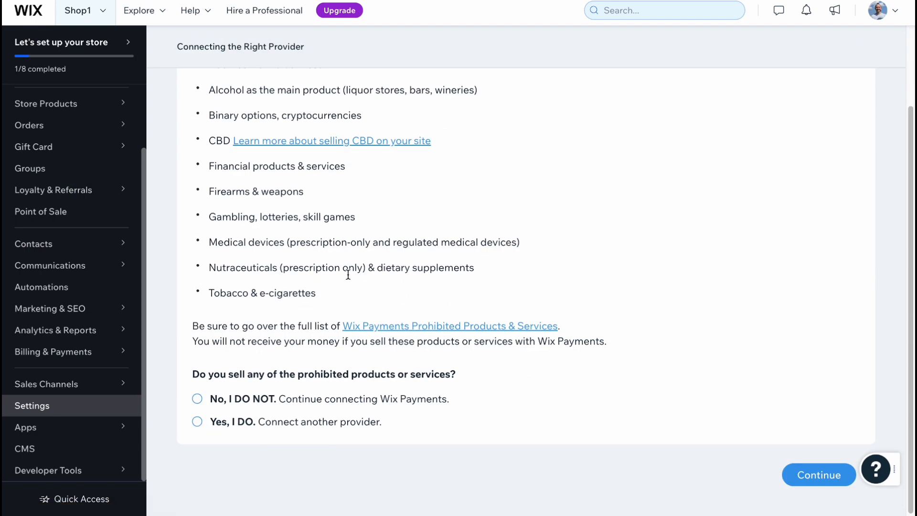
{"action": "scroll", "coordinate": [347, 274], "scroll_direction": "up", "scroll_amount": 2}
{"action": "scroll", "coordinate": [319, 267], "scroll_direction": "down", "scroll_amount": 2}
{"action": "scroll", "coordinate": [220, 219], "scroll_direction": "up", "scroll_amount": 1}
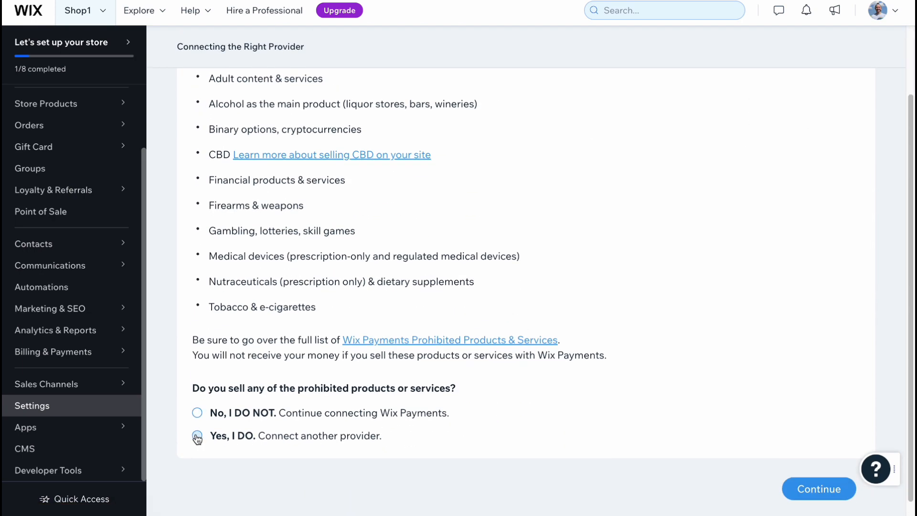
{"action": "left_click_drag", "start_coordinate": [192, 389], "coordinate": [515, 389]}
{"action": "left_click", "coordinate": [196, 413]}
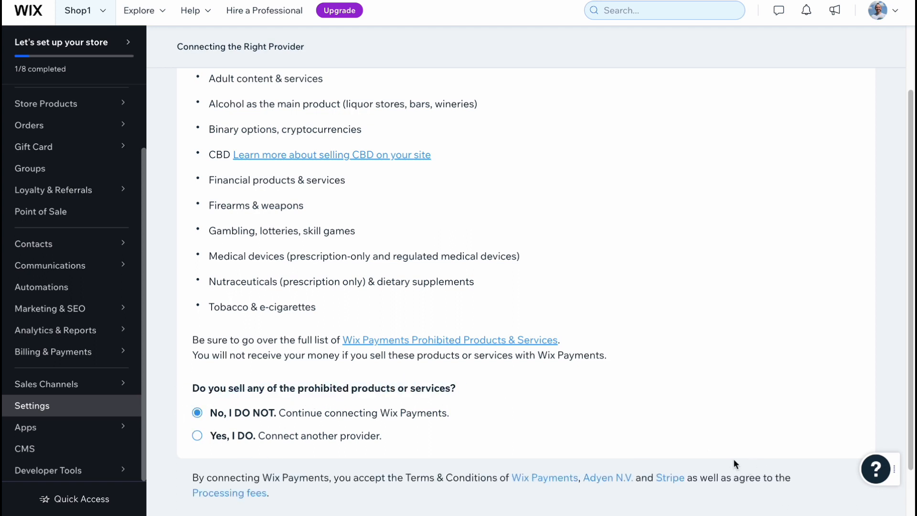
{"action": "scroll", "coordinate": [733, 463], "scroll_direction": "down", "scroll_amount": 1}
{"action": "left_click", "coordinate": [732, 472]}
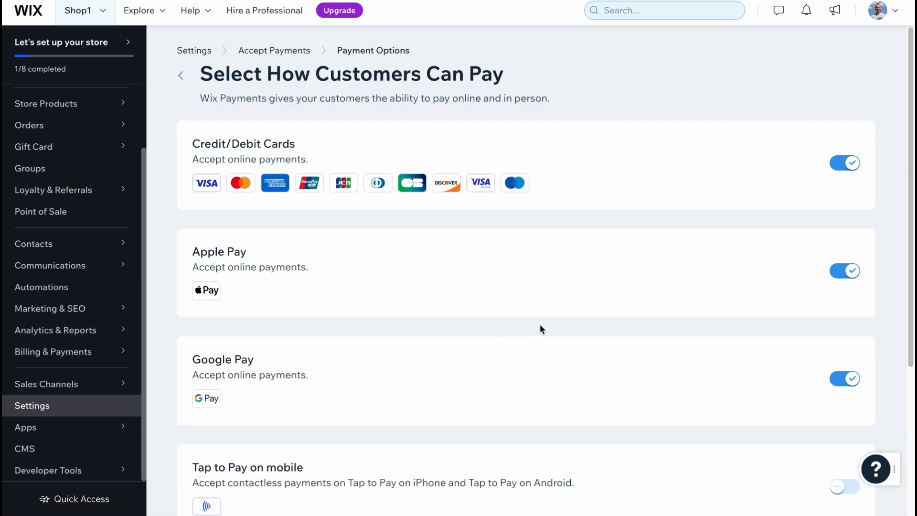
Enable Tap to Pay on mobile and Wix Point of Sale, continue connecting Wix Payments and dismiss the upgrade offer
{"action": "scroll", "coordinate": [539, 324], "scroll_direction": "down", "scroll_amount": 4}
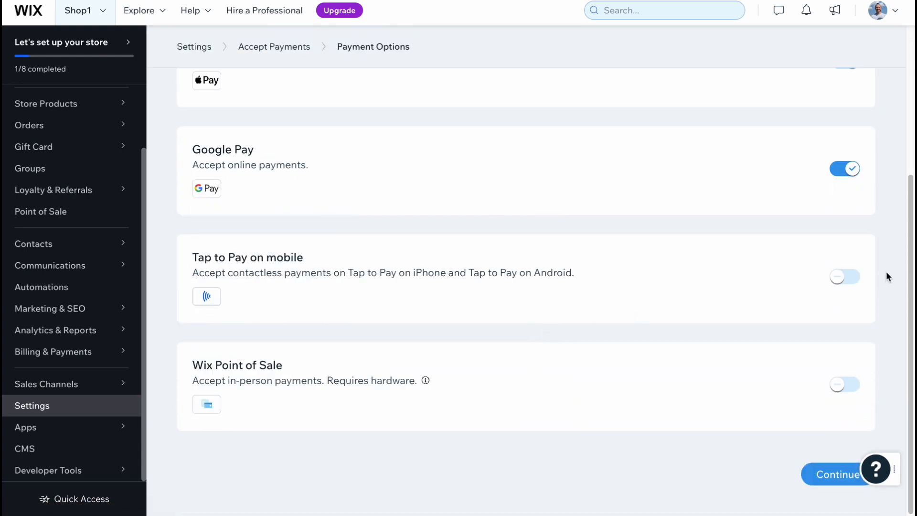
{"action": "left_click", "coordinate": [844, 276]}
{"action": "left_click", "coordinate": [844, 384]}
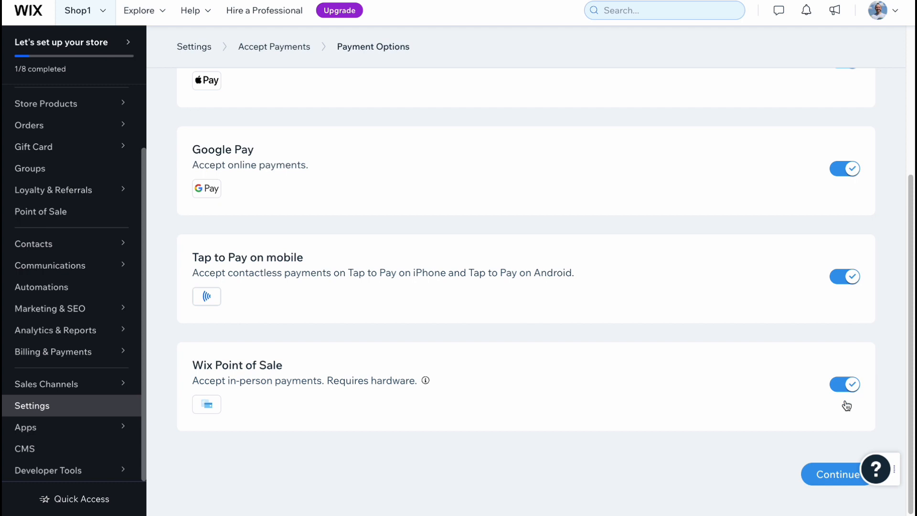
{"action": "left_click", "coordinate": [833, 483]}
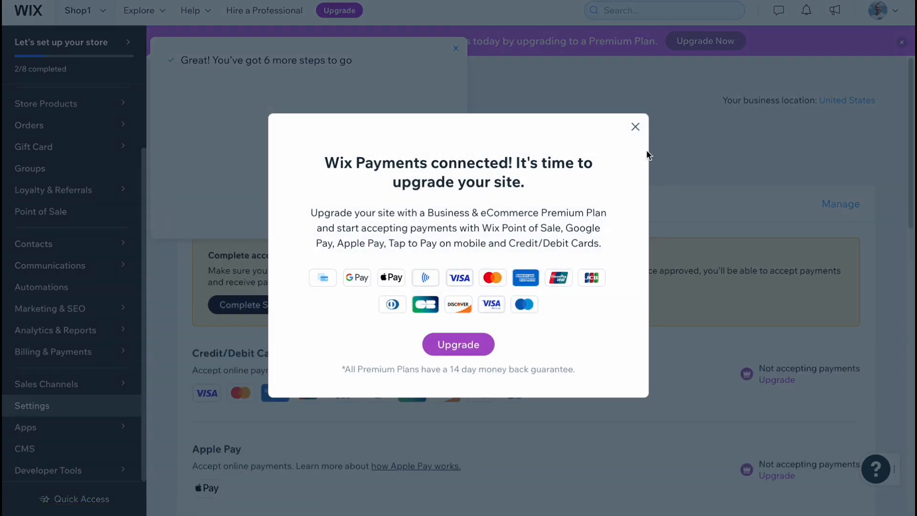
{"action": "left_click", "coordinate": [635, 126]}
Open the Wix Payments account setup form and review its business type, personal details, business description and bank account sections
{"action": "scroll", "coordinate": [526, 184], "scroll_direction": "down", "scroll_amount": 2}
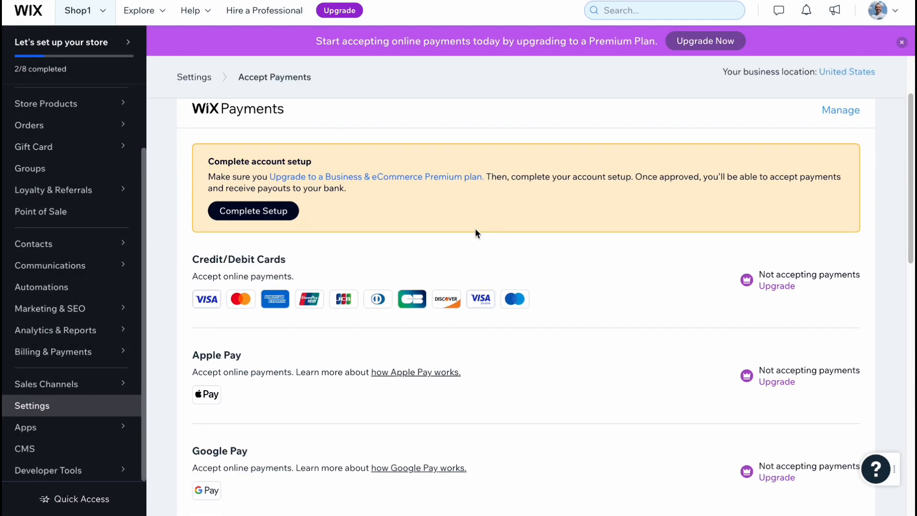
{"action": "left_click", "coordinate": [257, 211]}
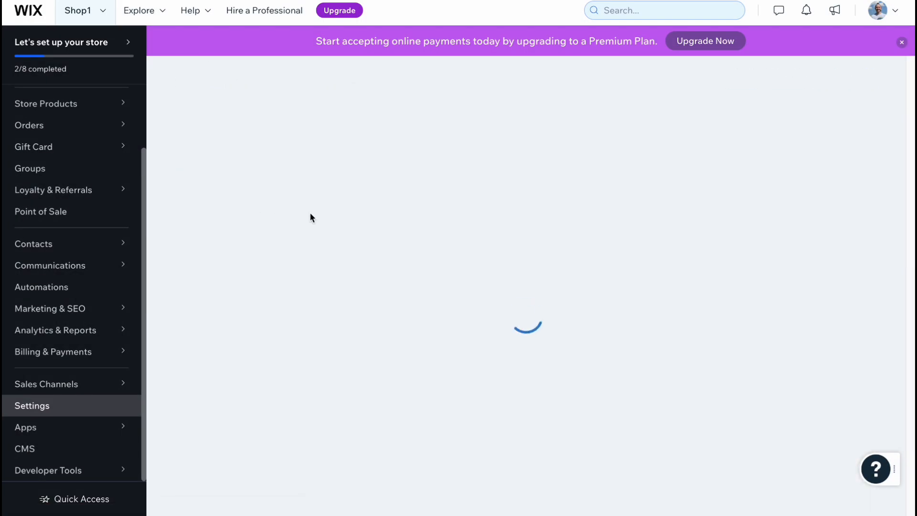
{"action": "scroll", "coordinate": [405, 241], "scroll_direction": "down", "scroll_amount": 2}
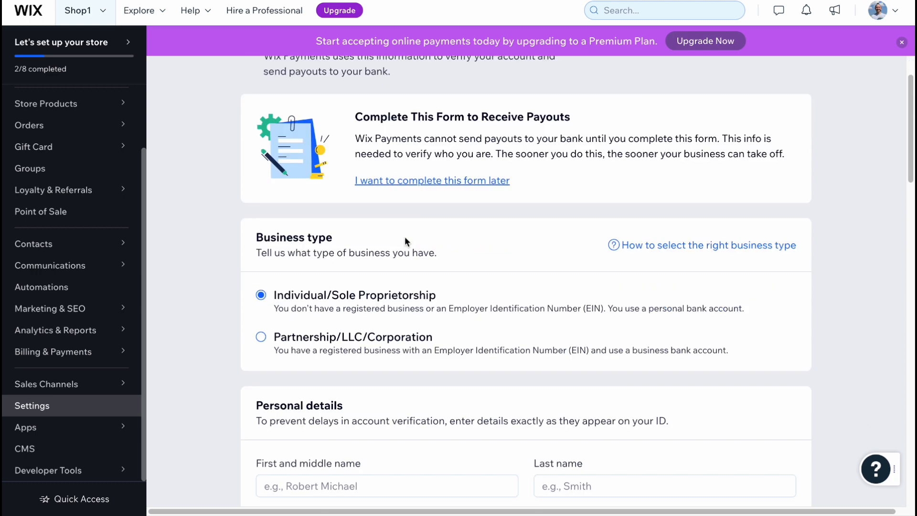
{"action": "scroll", "coordinate": [404, 239], "scroll_direction": "down", "scroll_amount": 3}
{"action": "scroll", "coordinate": [310, 181], "scroll_direction": "down", "scroll_amount": 2}
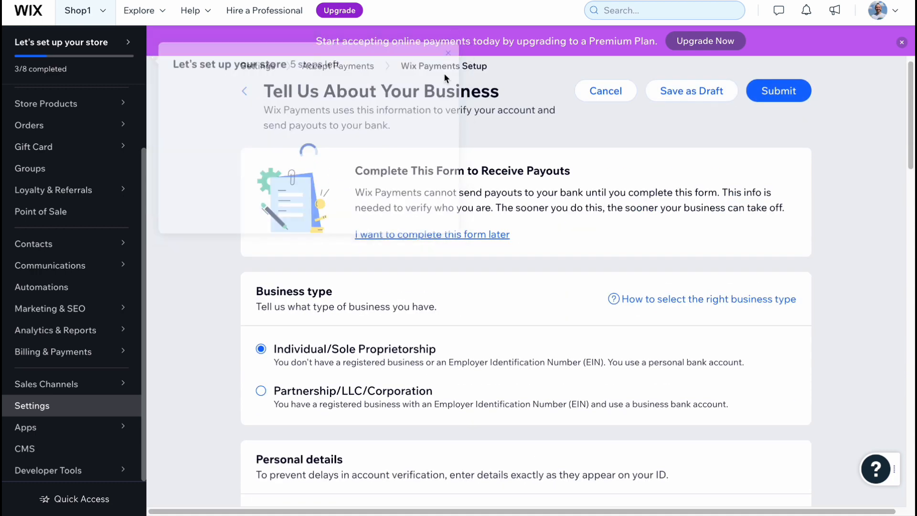
{"action": "scroll", "coordinate": [250, 259], "scroll_direction": "down", "scroll_amount": 5}
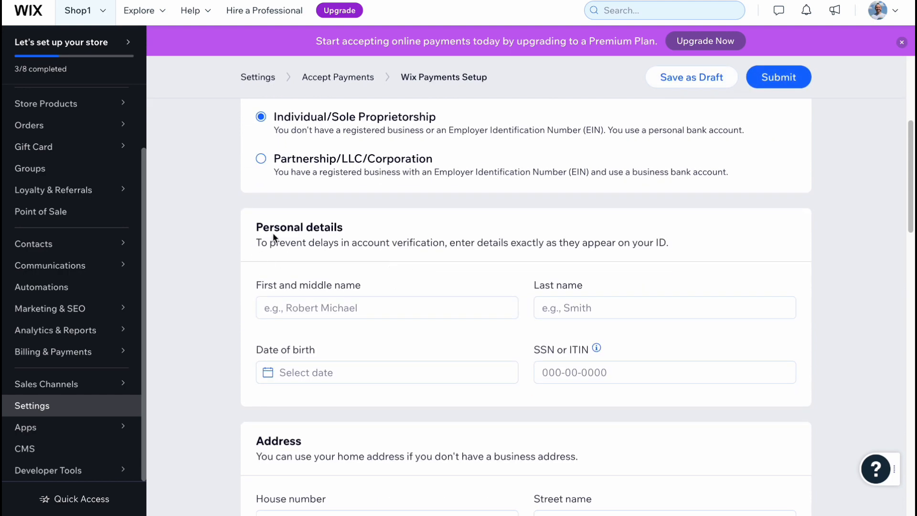
{"action": "left_click_drag", "start_coordinate": [279, 229], "coordinate": [415, 281]}
{"action": "left_click", "coordinate": [414, 282]}
{"action": "scroll", "coordinate": [411, 294], "scroll_direction": "down", "scroll_amount": 12}
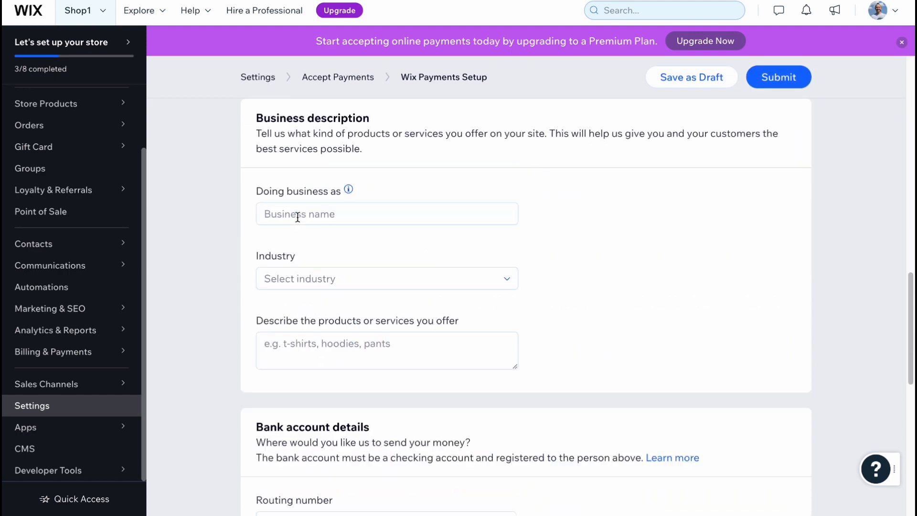
{"action": "scroll", "coordinate": [298, 217], "scroll_direction": "down", "scroll_amount": 10}
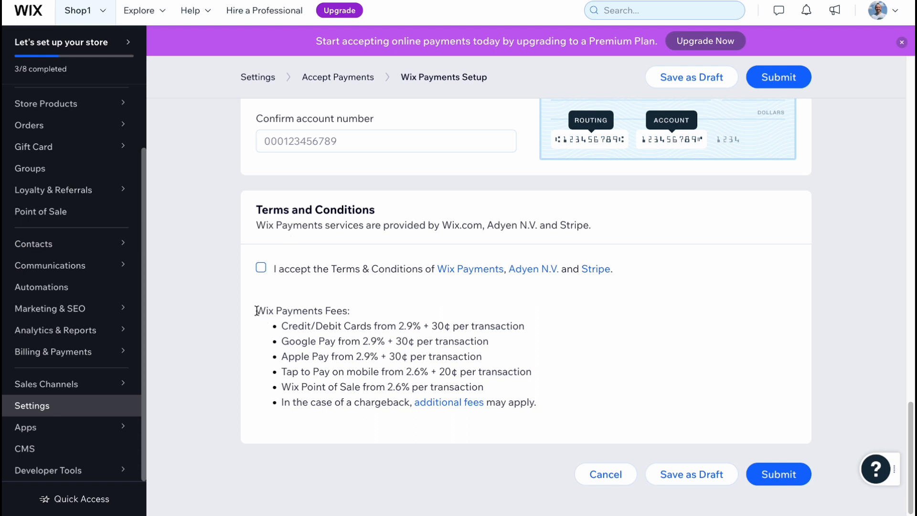
Examine the Wix Payments fees under the terms and conditions and return to the Accept Payments settings without submitting the form
{"action": "left_click_drag", "start_coordinate": [257, 311], "coordinate": [334, 313]}
{"action": "left_click", "coordinate": [379, 300]}
{"action": "left_click_drag", "start_coordinate": [403, 373], "coordinate": [446, 373]}
{"action": "left_click", "coordinate": [364, 367]}
{"action": "scroll", "coordinate": [516, 334], "scroll_direction": "up", "scroll_amount": 5}
{"action": "scroll", "coordinate": [509, 333], "scroll_direction": "up", "scroll_amount": 15}
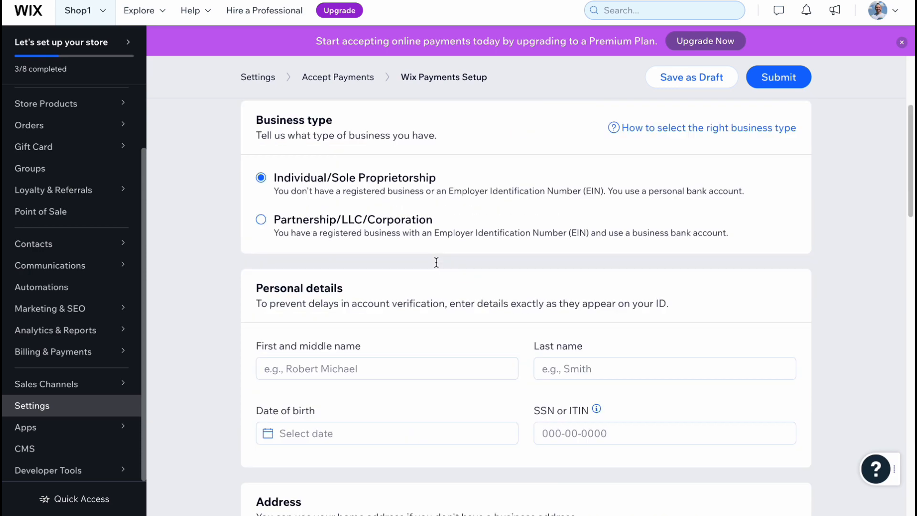
{"action": "left_click", "coordinate": [342, 81]}
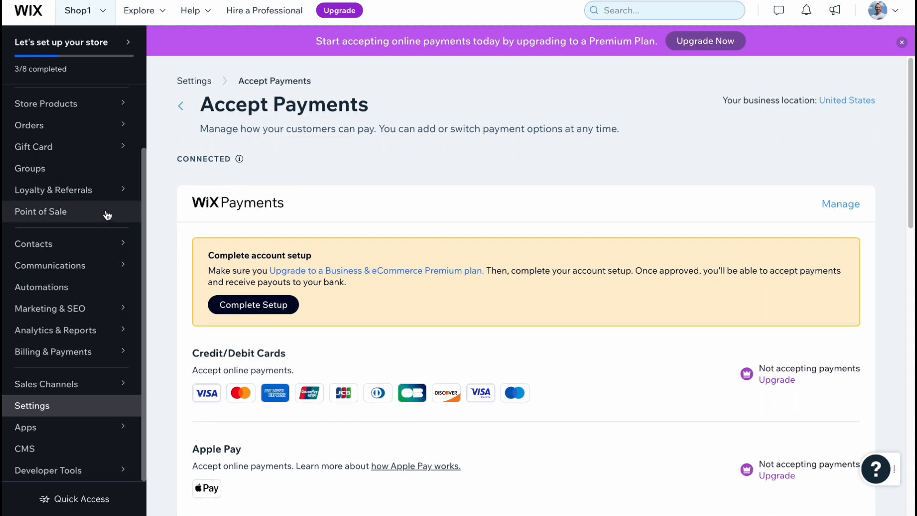
Open the store's product list, dismiss the product type tip and look through the template's sample products
{"action": "scroll", "coordinate": [107, 215], "scroll_direction": "up", "scroll_amount": 2}
{"action": "mouse_move", "coordinate": [71, 184]}
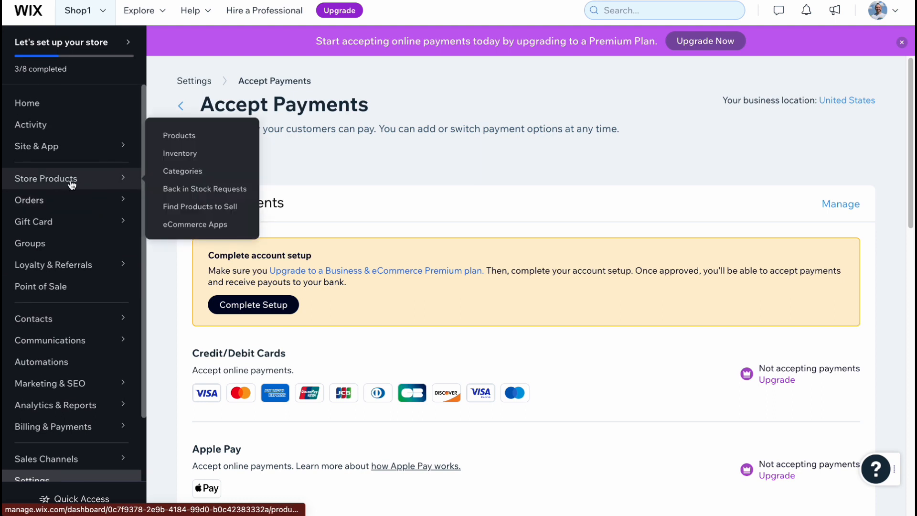
{"action": "left_click", "coordinate": [193, 136]}
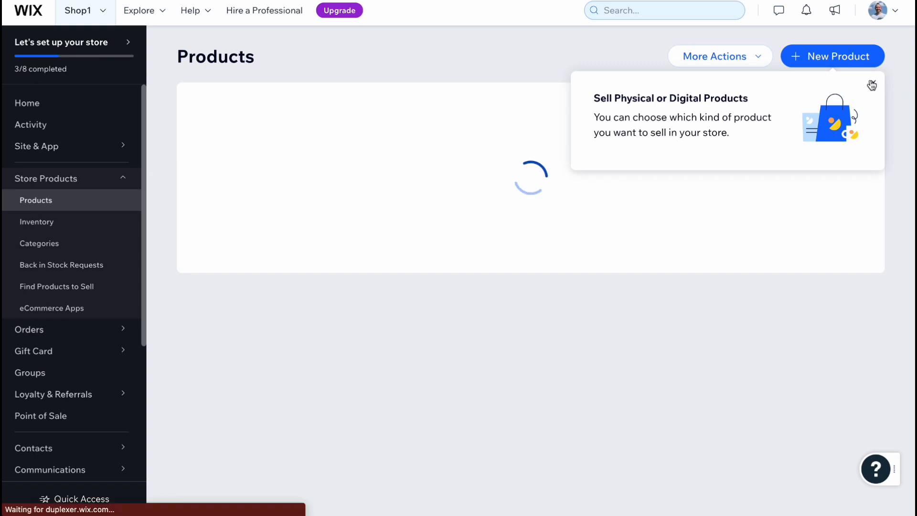
{"action": "left_click", "coordinate": [865, 85]}
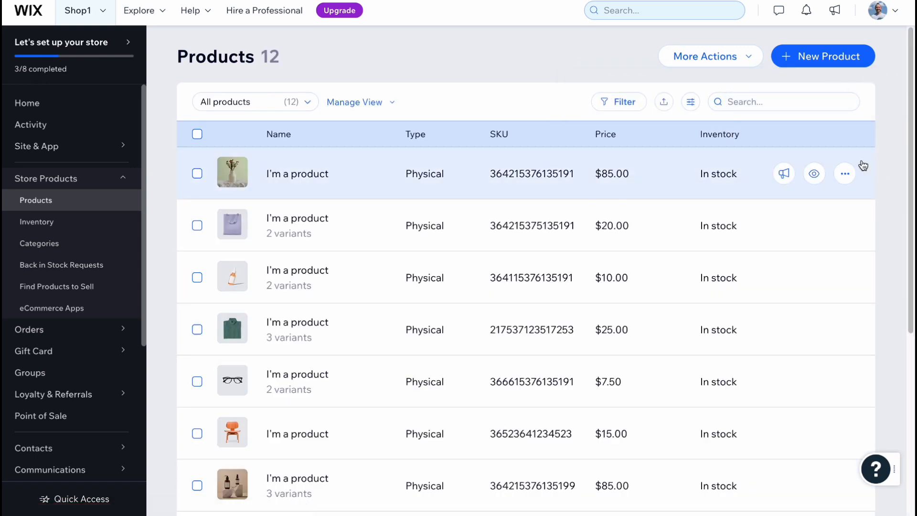
{"action": "scroll", "coordinate": [358, 267], "scroll_direction": "down", "scroll_amount": 3}
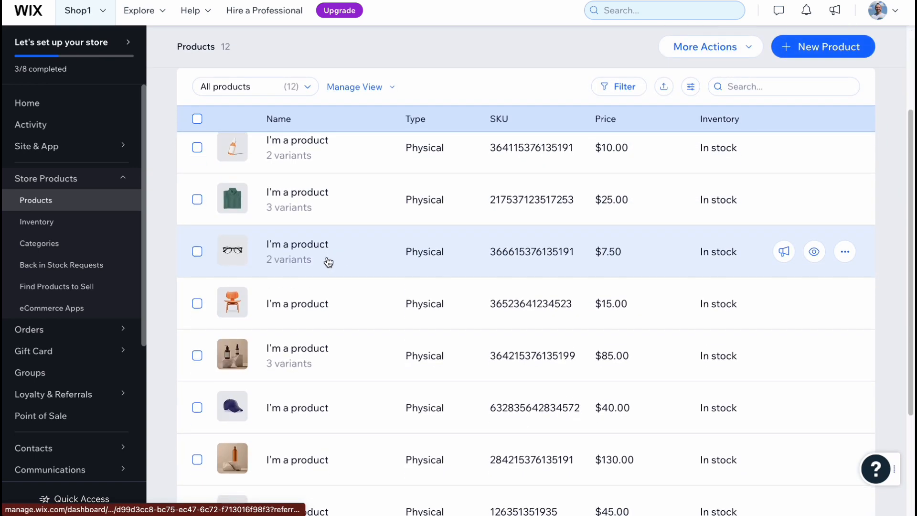
{"action": "scroll", "coordinate": [328, 261], "scroll_direction": "down", "scroll_amount": 1}
{"action": "scroll", "coordinate": [328, 260], "scroll_direction": "down", "scroll_amount": 2}
{"action": "scroll", "coordinate": [328, 259], "scroll_direction": "up", "scroll_amount": 6}
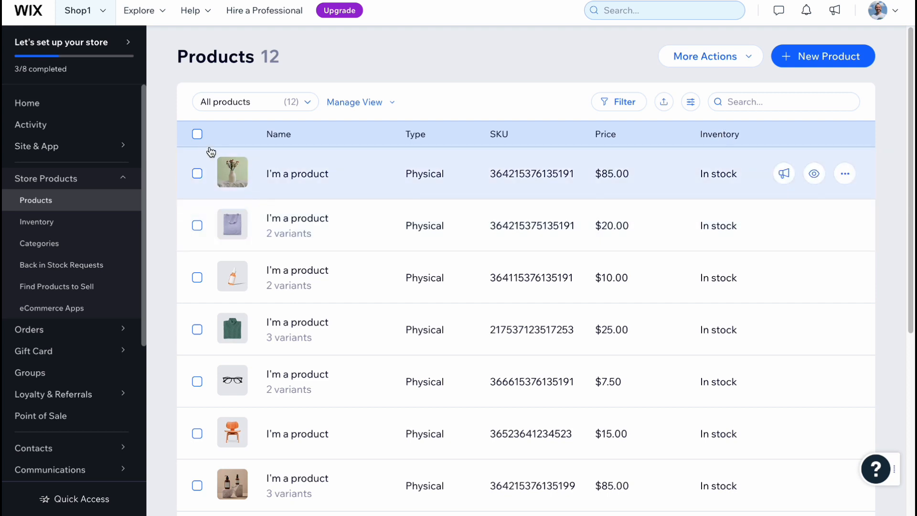
Delete all the sample products from the store and dismiss the notification
{"action": "left_click", "coordinate": [197, 134]}
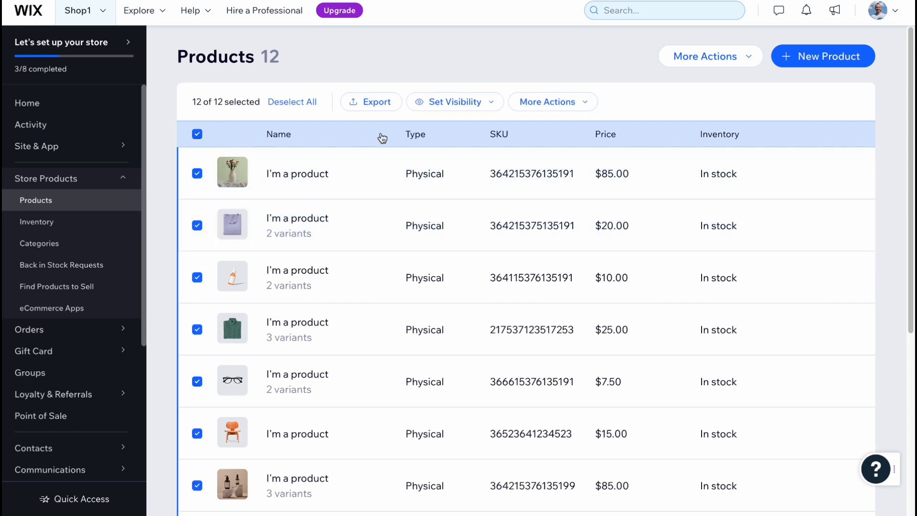
{"action": "left_click", "coordinate": [564, 108]}
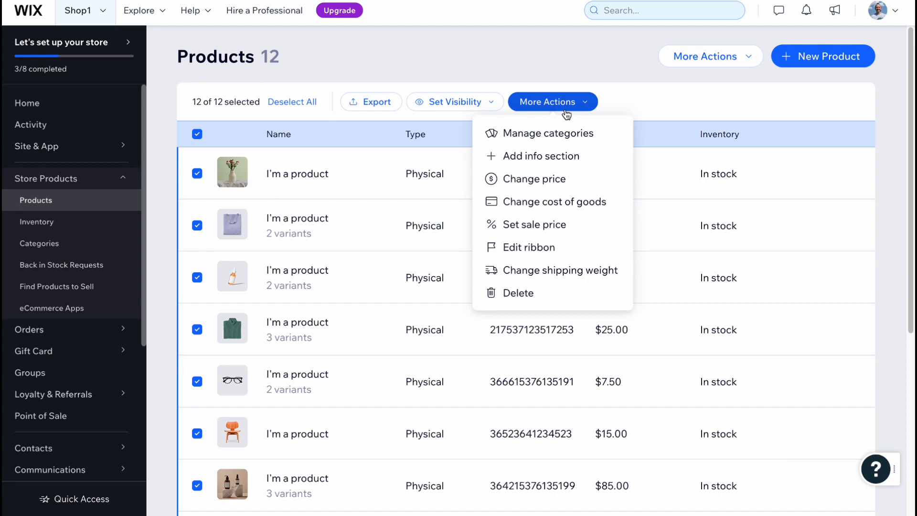
{"action": "left_click", "coordinate": [523, 292]}
{"action": "left_click", "coordinate": [625, 327]}
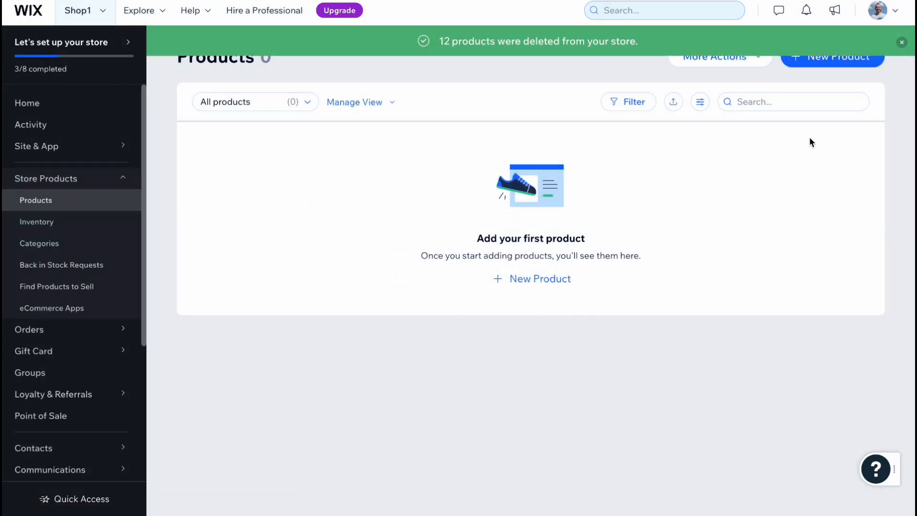
{"action": "left_click", "coordinate": [900, 43]}
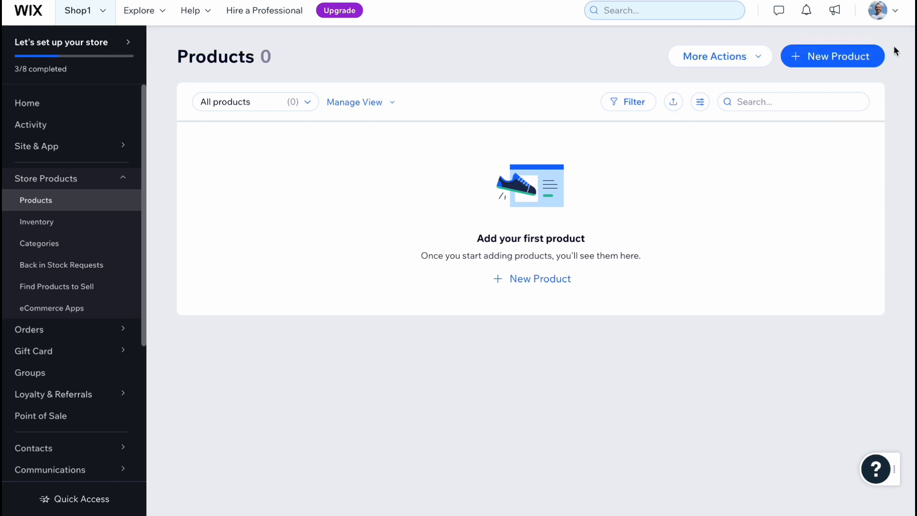
Start a new physical product and examine its product info, pricing, options, inventory and shipping, pre-order and subscription sections
{"action": "left_click", "coordinate": [836, 61]}
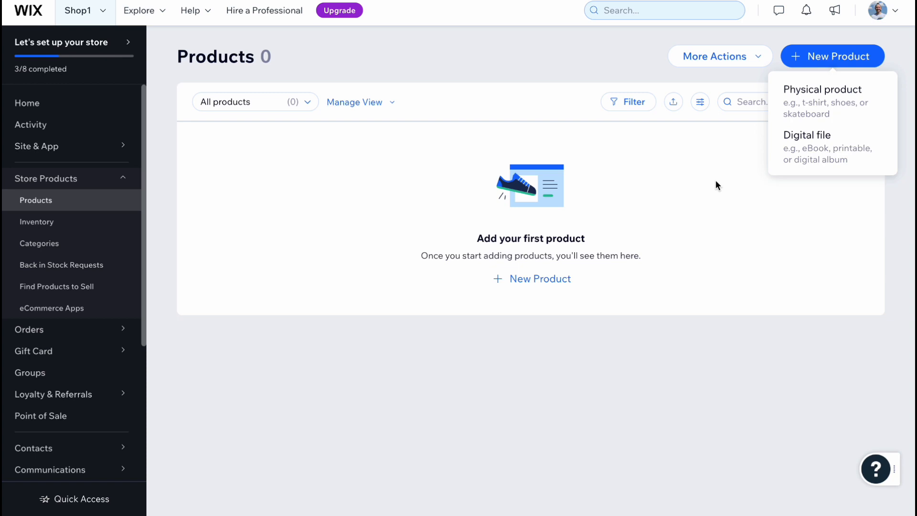
{"action": "left_click", "coordinate": [794, 100]}
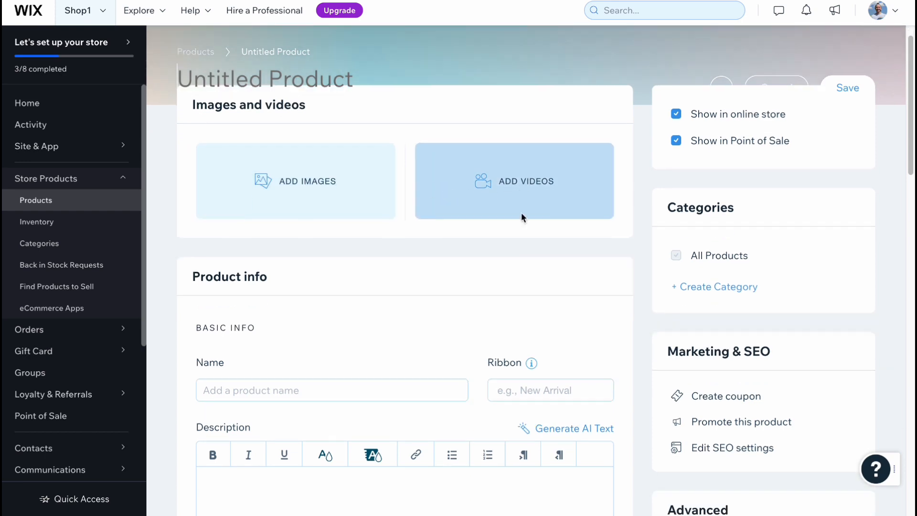
{"action": "scroll", "coordinate": [520, 212], "scroll_direction": "down", "scroll_amount": 5}
{"action": "scroll", "coordinate": [508, 177], "scroll_direction": "down", "scroll_amount": 3}
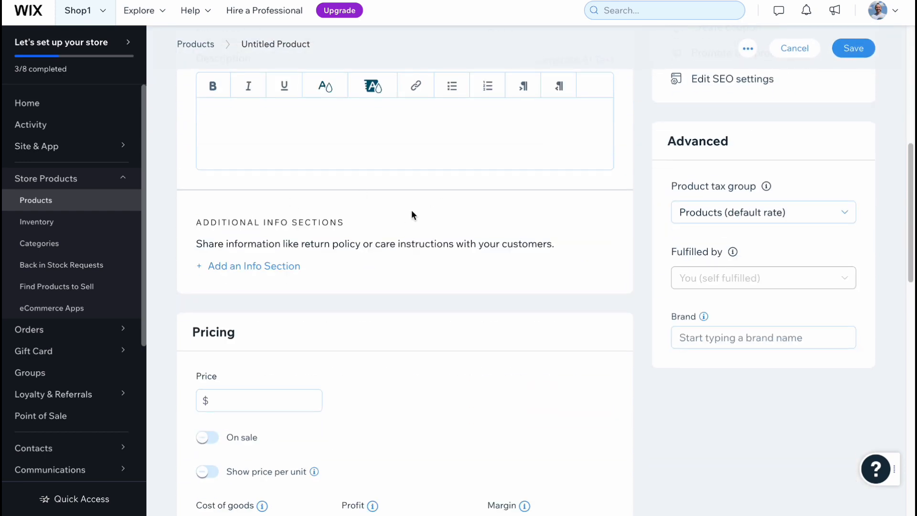
{"action": "scroll", "coordinate": [412, 213], "scroll_direction": "down", "scroll_amount": 5}
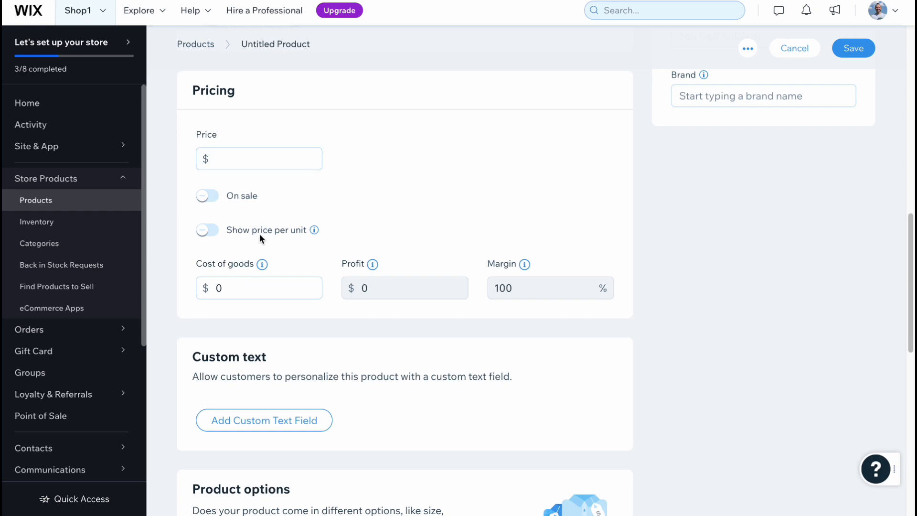
{"action": "scroll", "coordinate": [261, 236], "scroll_direction": "down", "scroll_amount": 8}
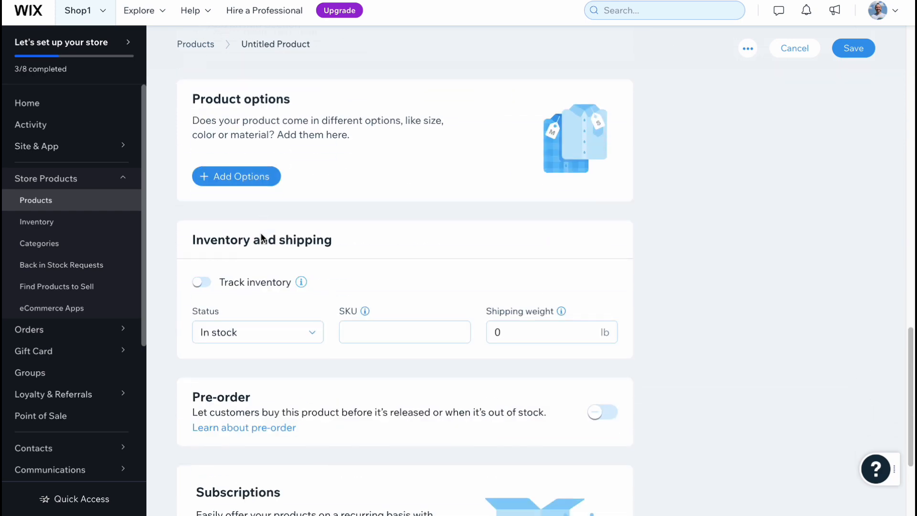
{"action": "scroll", "coordinate": [262, 236], "scroll_direction": "down", "scroll_amount": 3}
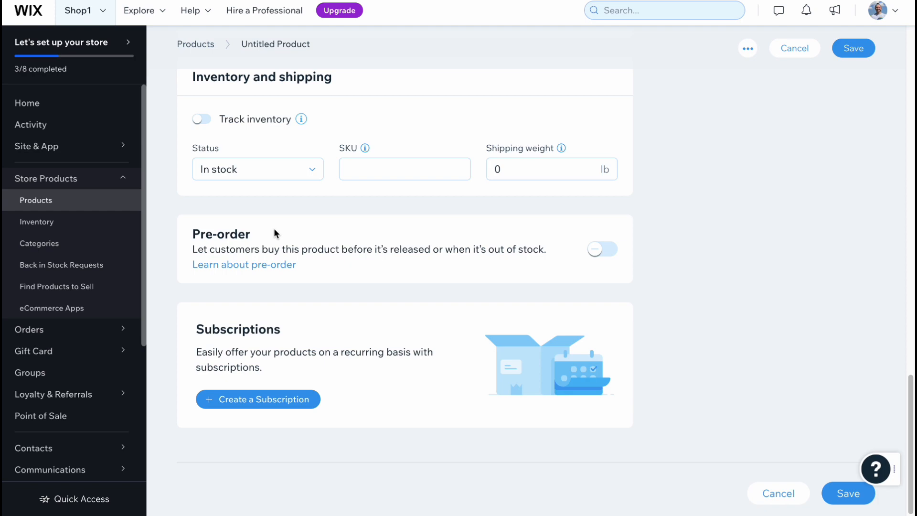
Review the new product's categories, marketing and SEO, and advanced settings, and cancel the product without saving
{"action": "scroll", "coordinate": [578, 269], "scroll_direction": "up", "scroll_amount": 10}
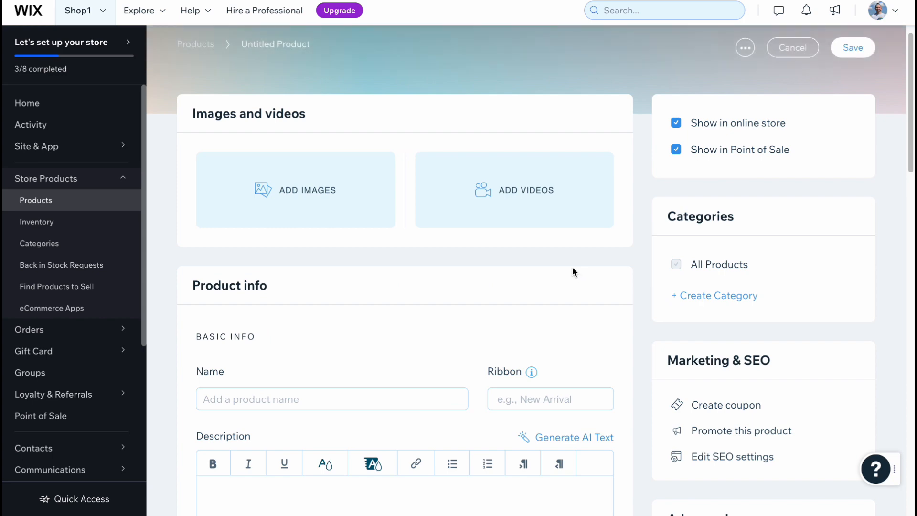
{"action": "scroll", "coordinate": [622, 285], "scroll_direction": "down", "scroll_amount": 2}
{"action": "scroll", "coordinate": [623, 280], "scroll_direction": "down", "scroll_amount": 4}
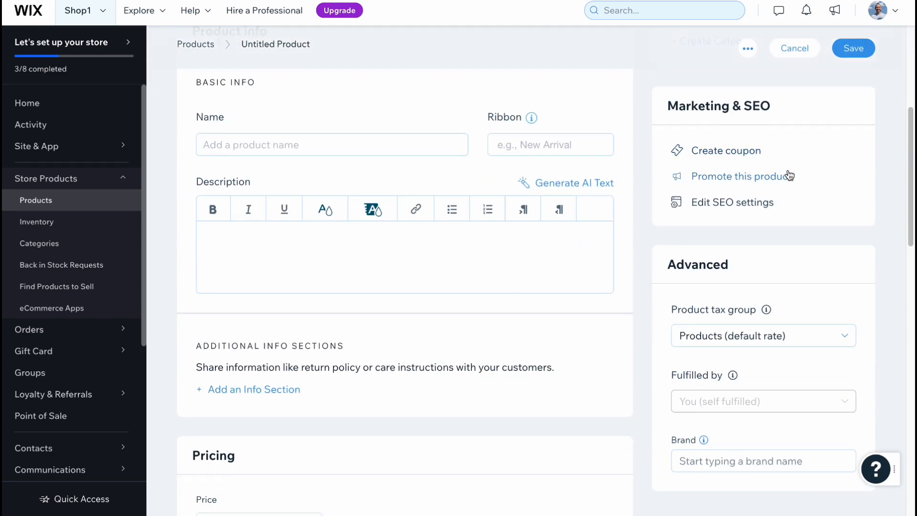
{"action": "scroll", "coordinate": [779, 216], "scroll_direction": "down", "scroll_amount": 1}
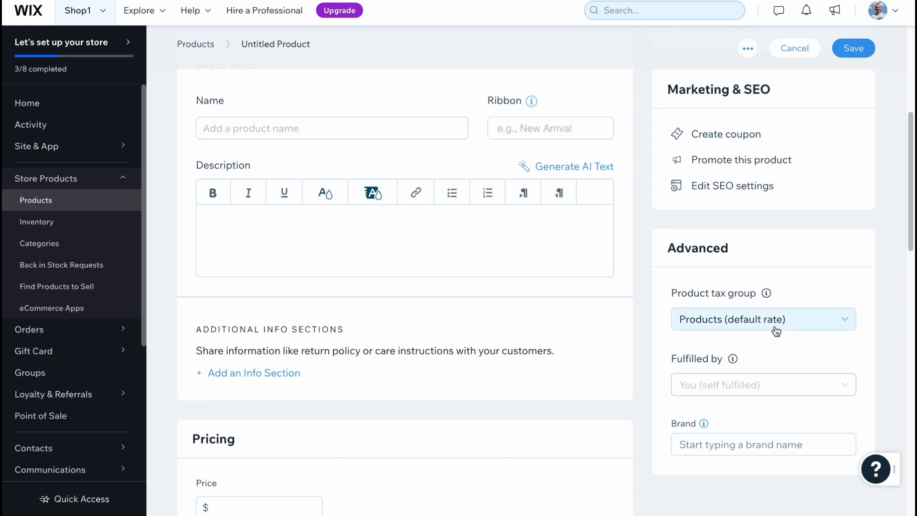
{"action": "scroll", "coordinate": [773, 331], "scroll_direction": "up", "scroll_amount": 6}
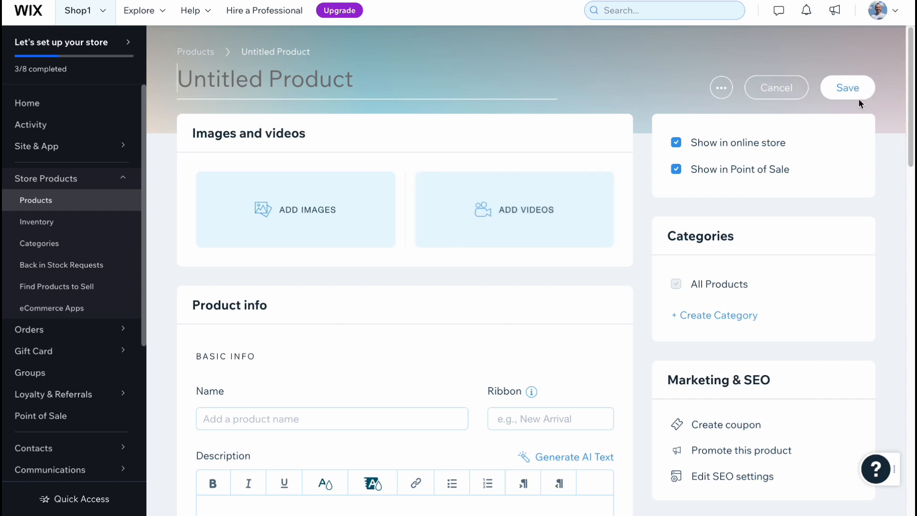
{"action": "left_click", "coordinate": [783, 88]}
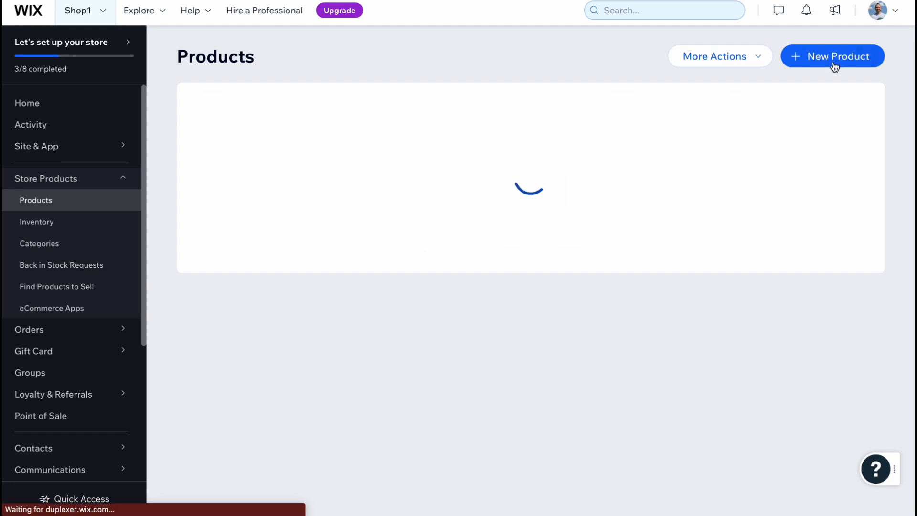
Start a new digital file product, look through its file upload, info, pricing and inventory sections, and leave for the Inventory page
{"action": "left_click", "coordinate": [834, 66]}
{"action": "left_click", "coordinate": [827, 138]}
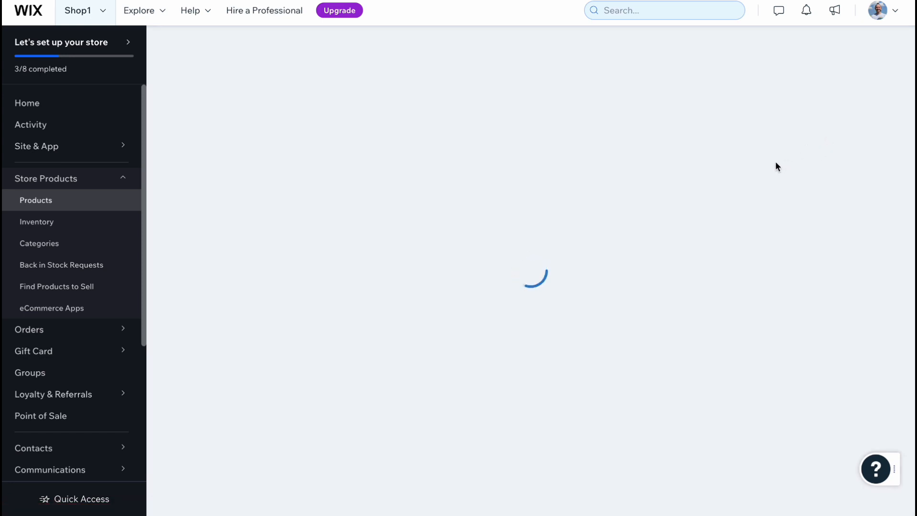
{"action": "scroll", "coordinate": [484, 229], "scroll_direction": "down", "scroll_amount": 3}
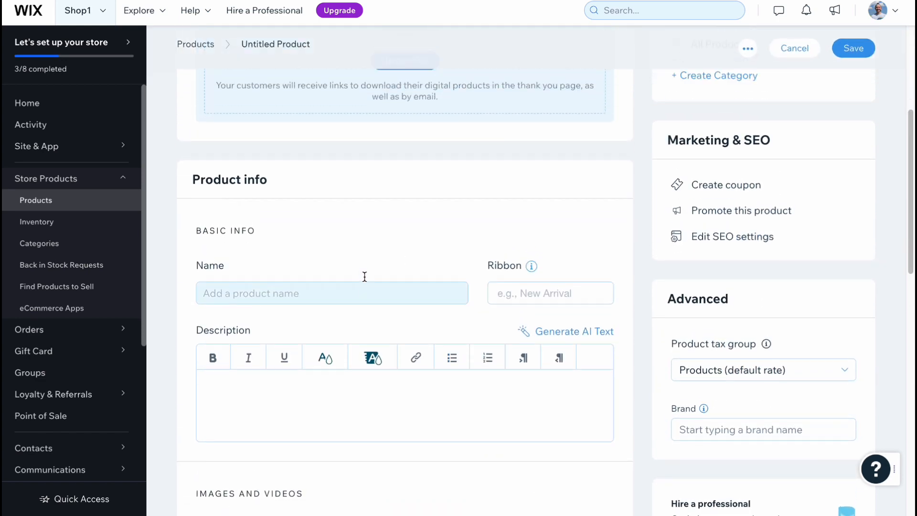
{"action": "scroll", "coordinate": [488, 258], "scroll_direction": "down", "scroll_amount": 5}
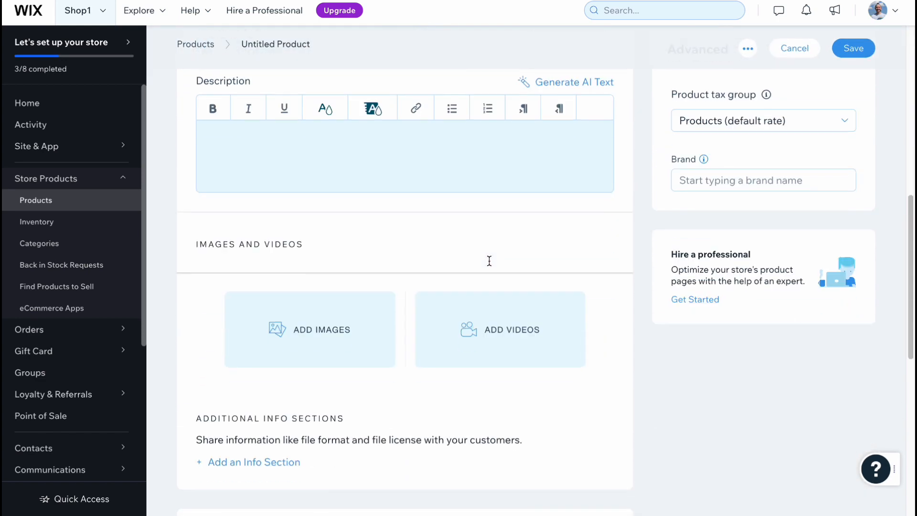
{"action": "scroll", "coordinate": [489, 260], "scroll_direction": "down", "scroll_amount": 8}
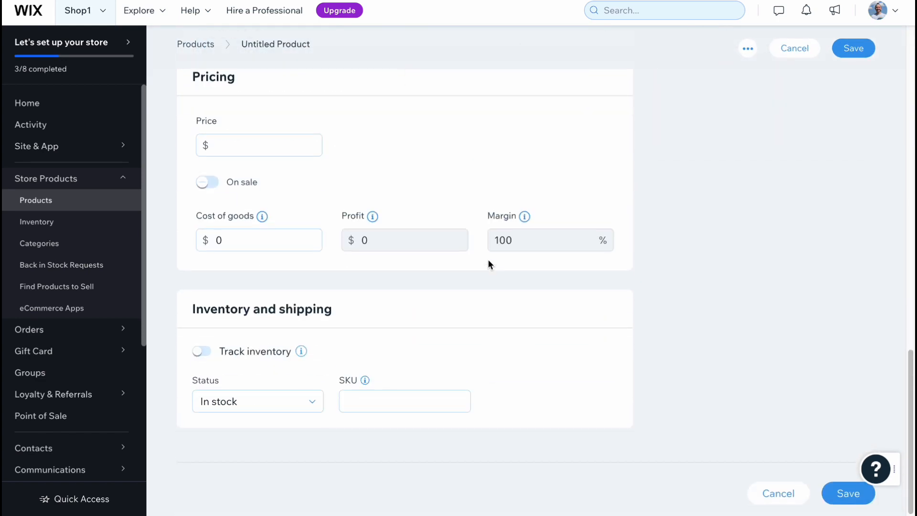
{"action": "scroll", "coordinate": [488, 262], "scroll_direction": "up", "scroll_amount": 15}
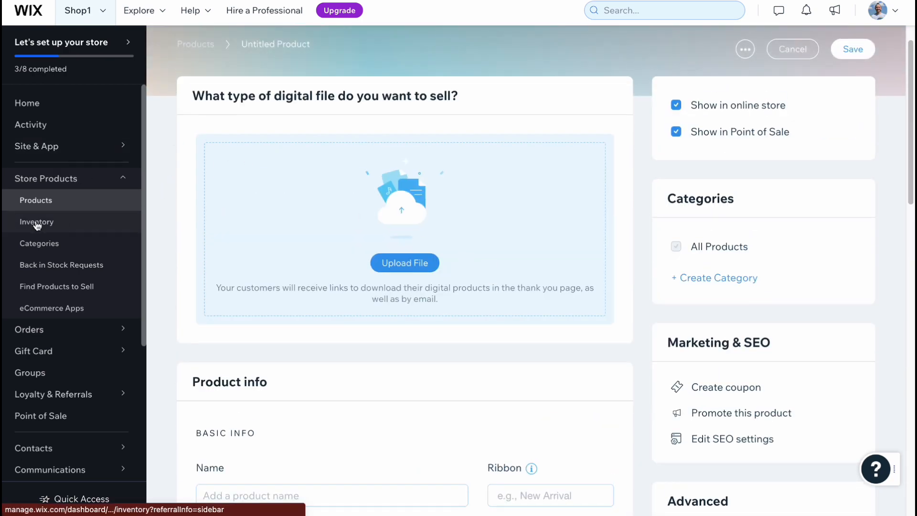
{"action": "left_click", "coordinate": [47, 221]}
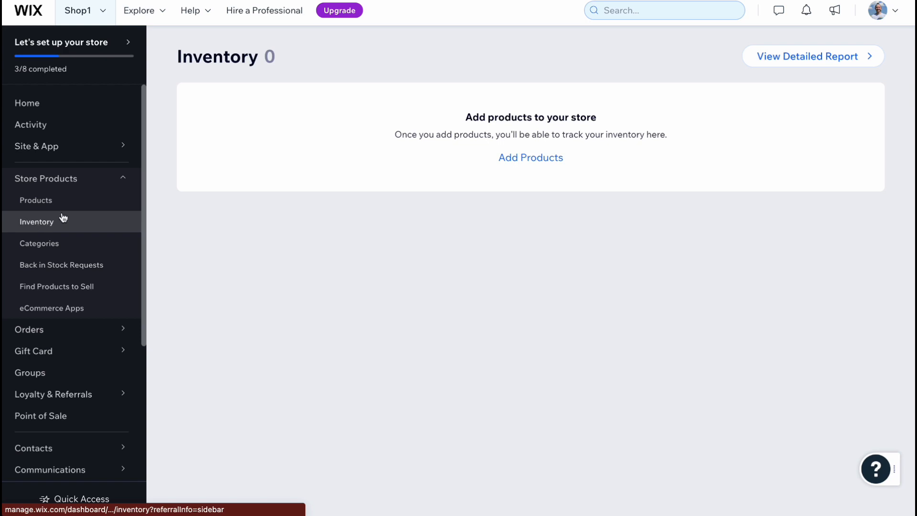
Examine the store's Inventory page and compare it with the home page's sale product gallery in the site editor
{"action": "left_click_drag", "start_coordinate": [479, 118], "coordinate": [692, 145]}
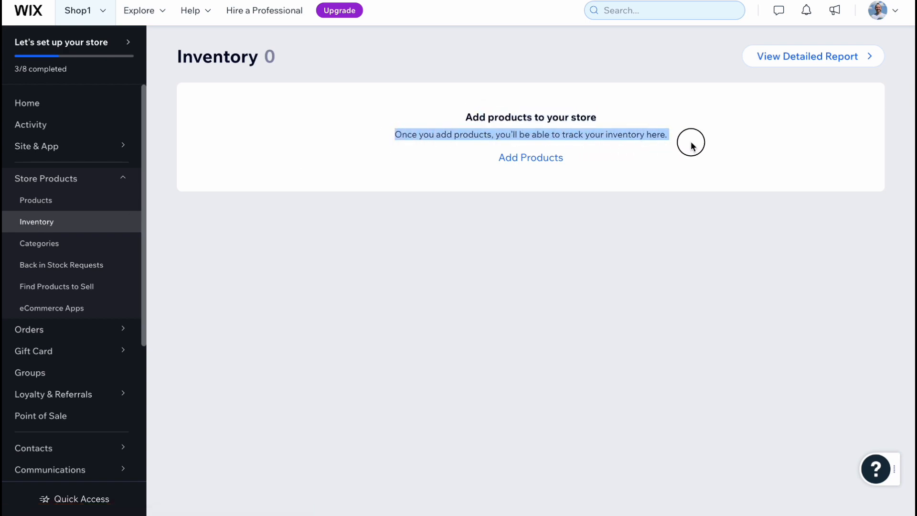
{"action": "left_click", "coordinate": [661, 221]}
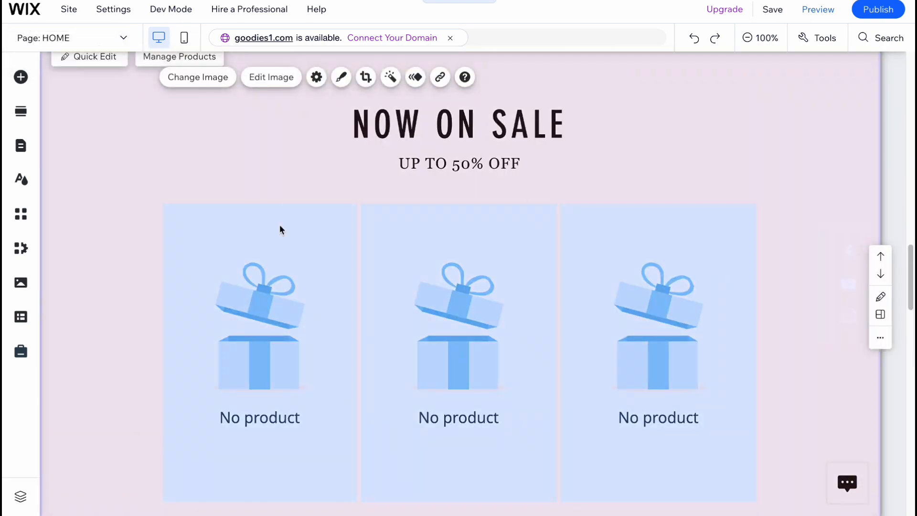
{"action": "scroll", "coordinate": [387, 322], "scroll_direction": "down", "scroll_amount": 1}
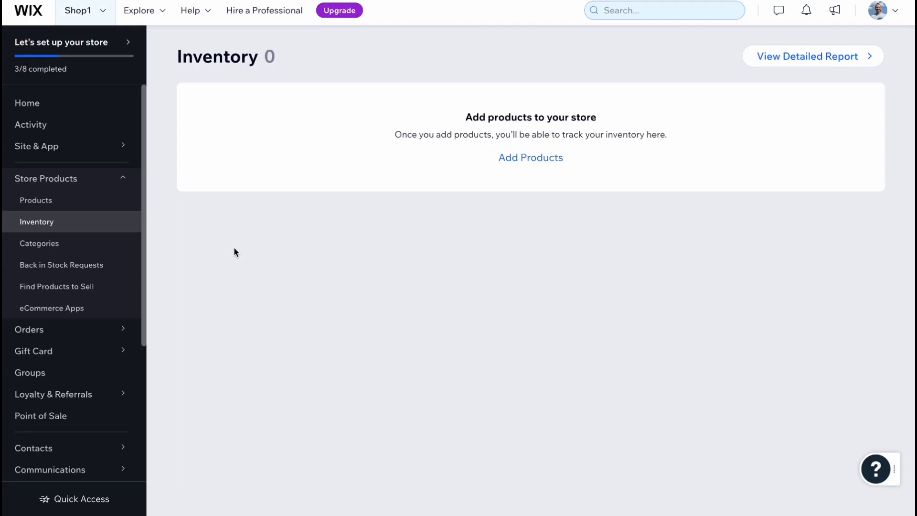
Open the store's product categories, and view the Orders page down to the test order information
{"action": "left_click", "coordinate": [41, 245]}
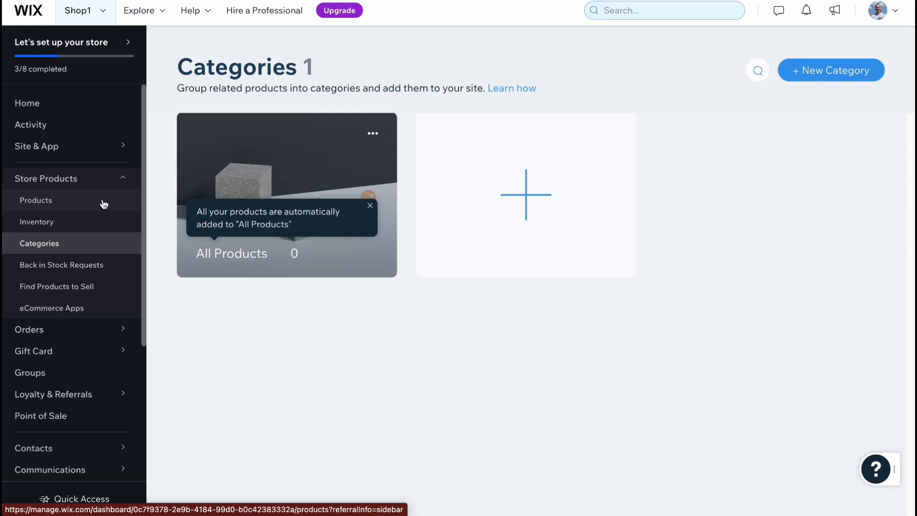
{"action": "scroll", "coordinate": [96, 311], "scroll_direction": "down", "scroll_amount": 1}
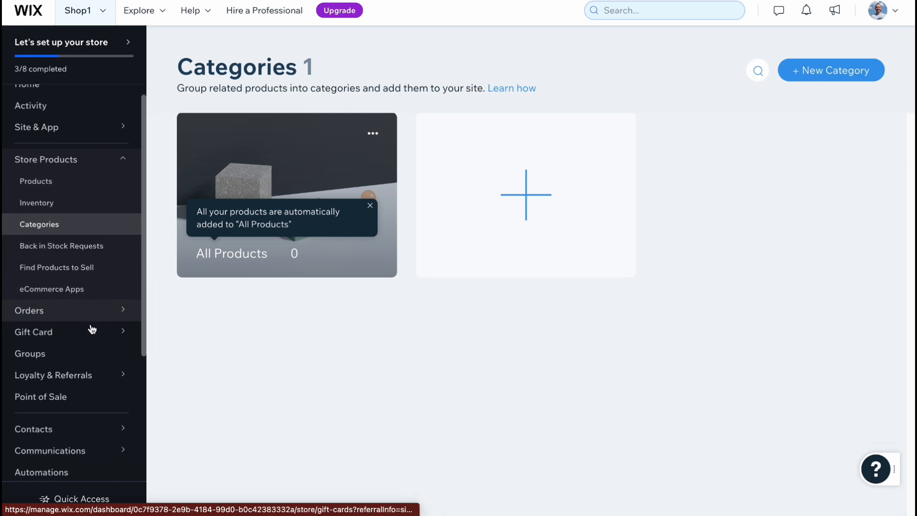
{"action": "mouse_move", "coordinate": [33, 307]}
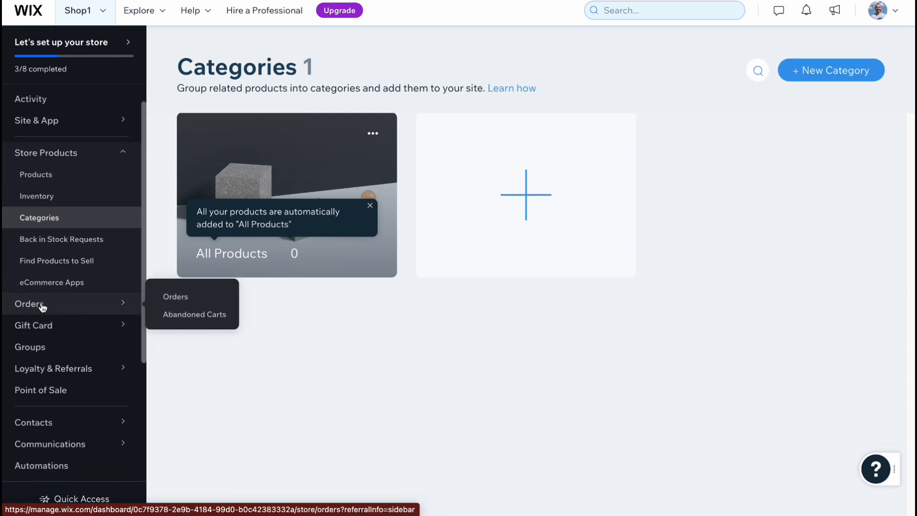
{"action": "left_click", "coordinate": [175, 296]}
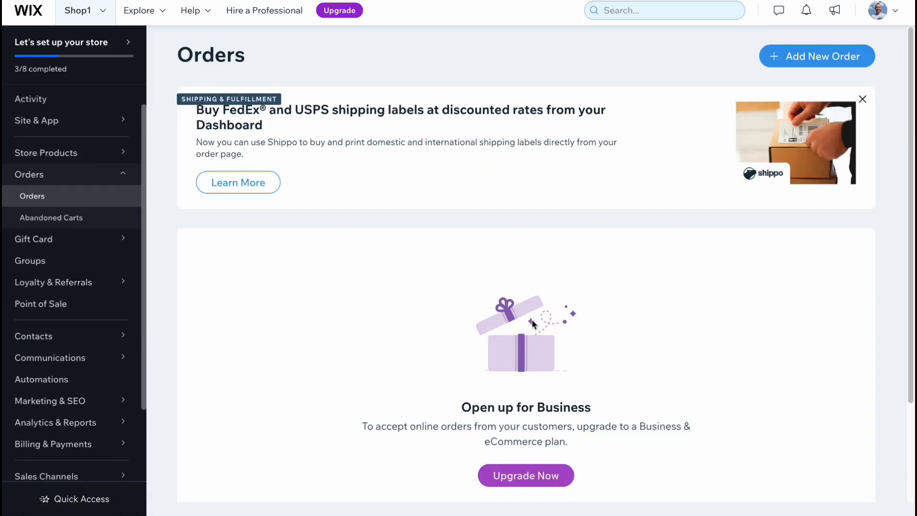
{"action": "scroll", "coordinate": [507, 324], "scroll_direction": "down", "scroll_amount": 3}
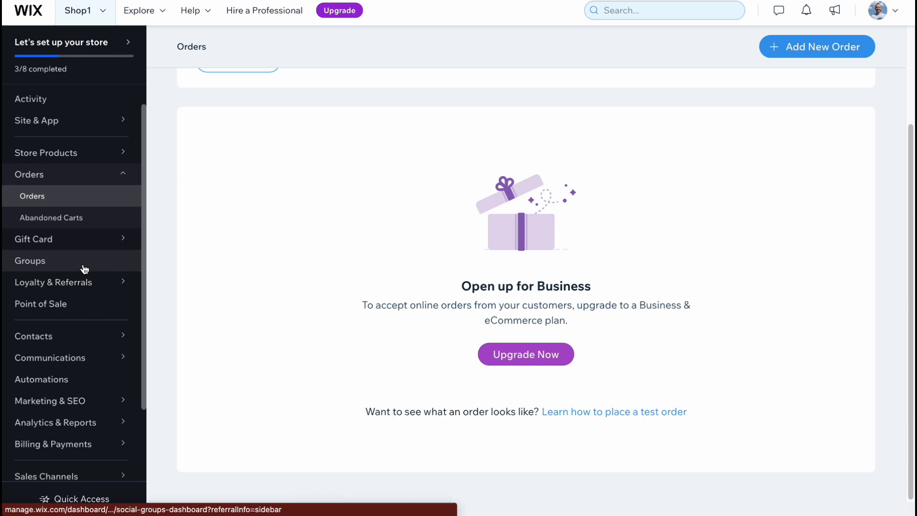
Open the site's SEO page, start the SEO setup checklist, and back out at the business name question
{"action": "scroll", "coordinate": [84, 268], "scroll_direction": "down", "scroll_amount": 1}
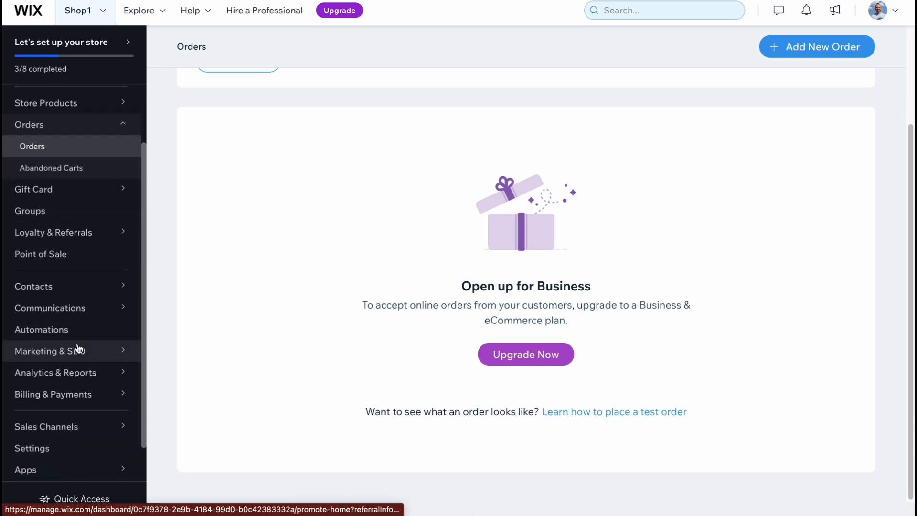
{"action": "mouse_move", "coordinate": [78, 351]}
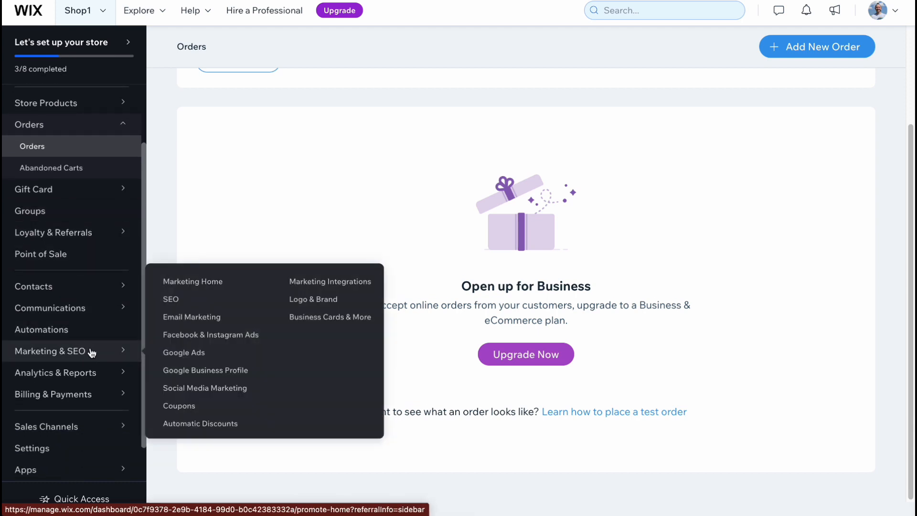
{"action": "left_click", "coordinate": [172, 304]}
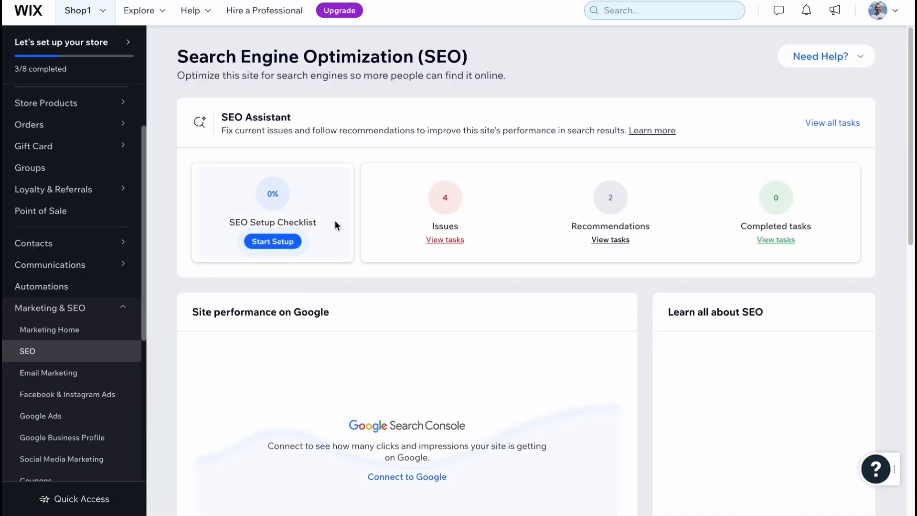
{"action": "left_click", "coordinate": [268, 243]}
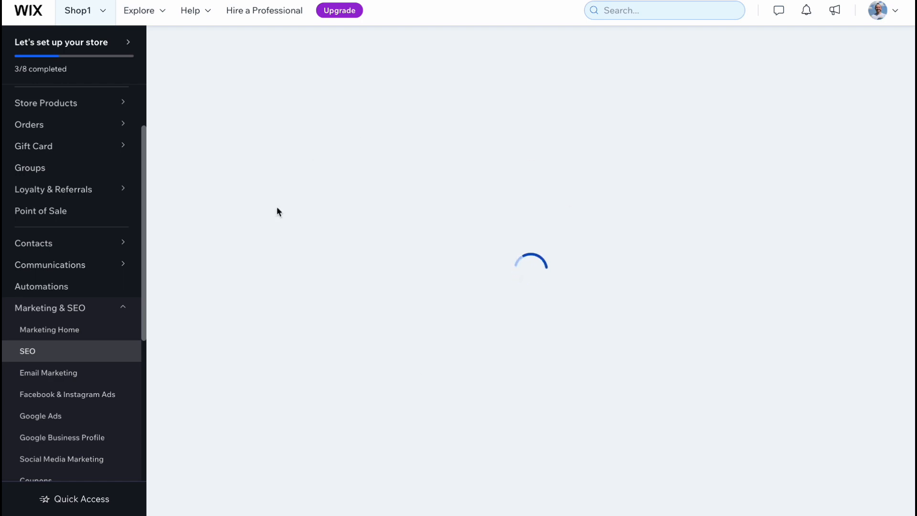
{"action": "scroll", "coordinate": [300, 235], "scroll_direction": "down", "scroll_amount": 3}
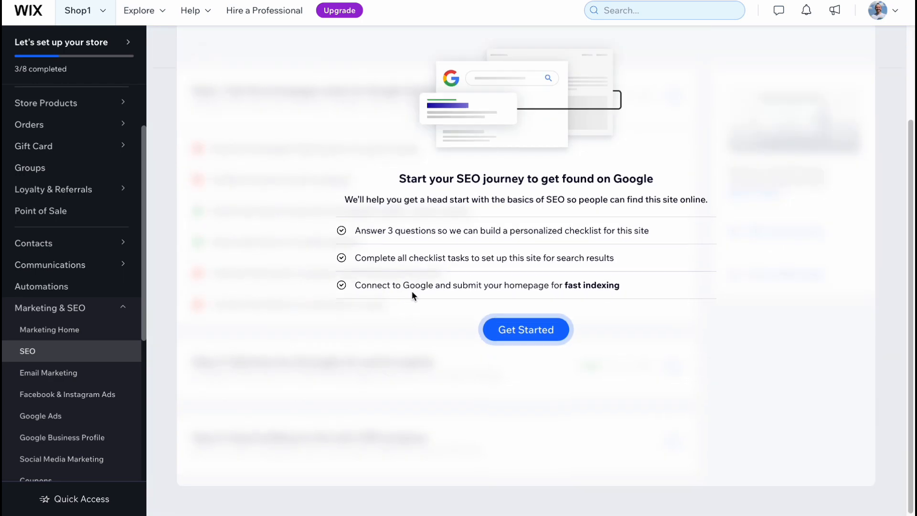
{"action": "left_click", "coordinate": [515, 331]}
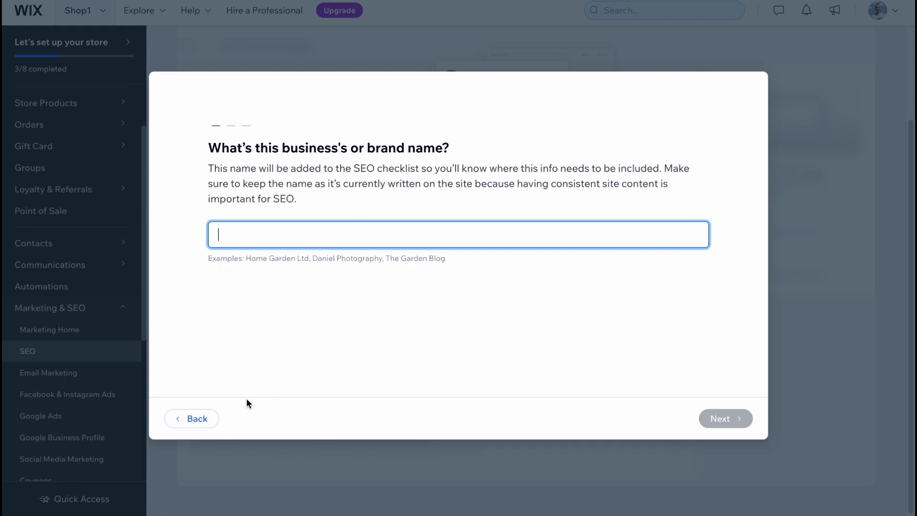
{"action": "left_click", "coordinate": [196, 418]}
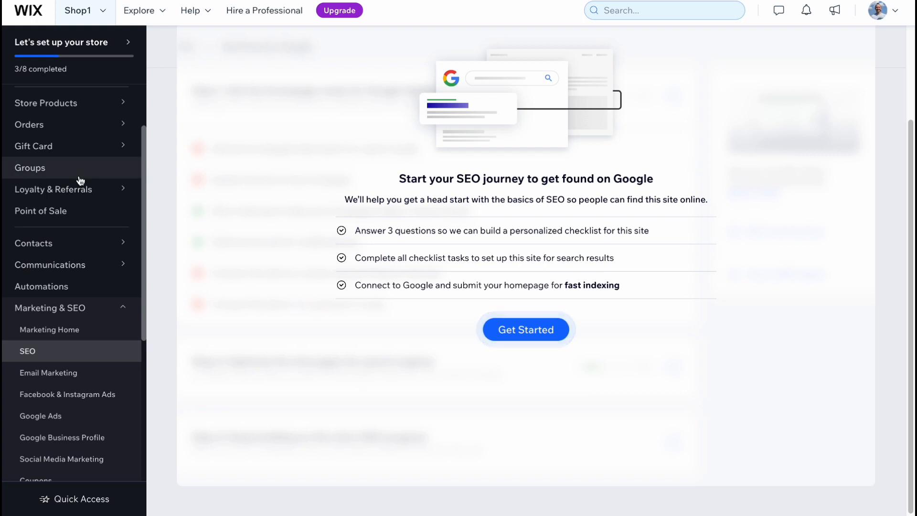
Return to the dashboard home to view the store setup checklist, and open the site's Activity page
{"action": "scroll", "coordinate": [80, 181], "scroll_direction": "up", "scroll_amount": 2}
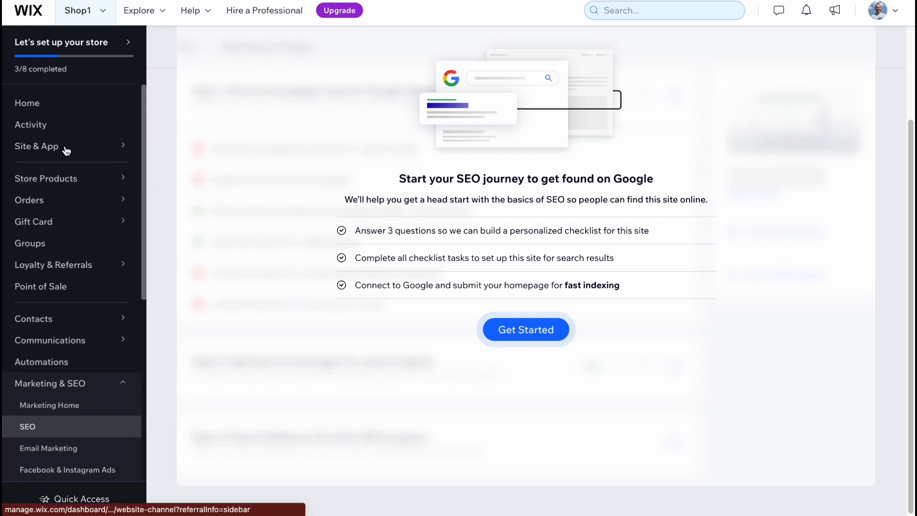
{"action": "left_click", "coordinate": [62, 109]}
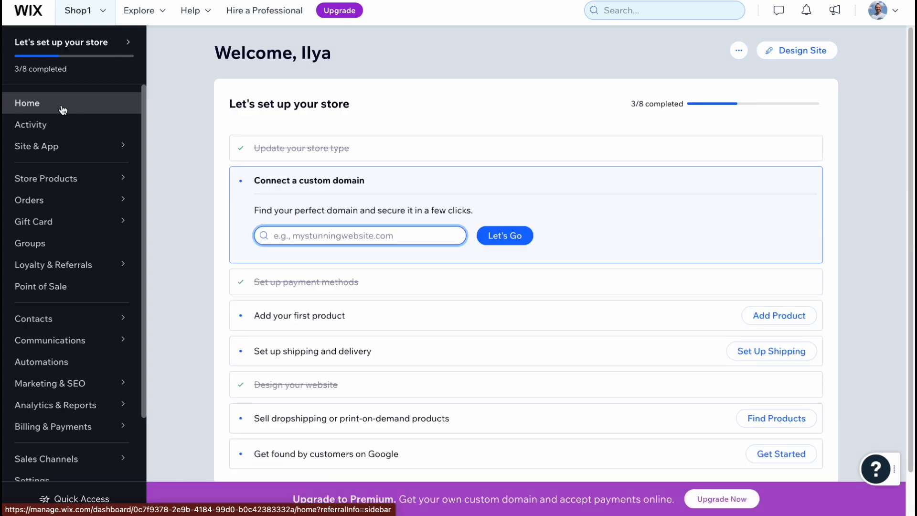
{"action": "left_click", "coordinate": [71, 125]}
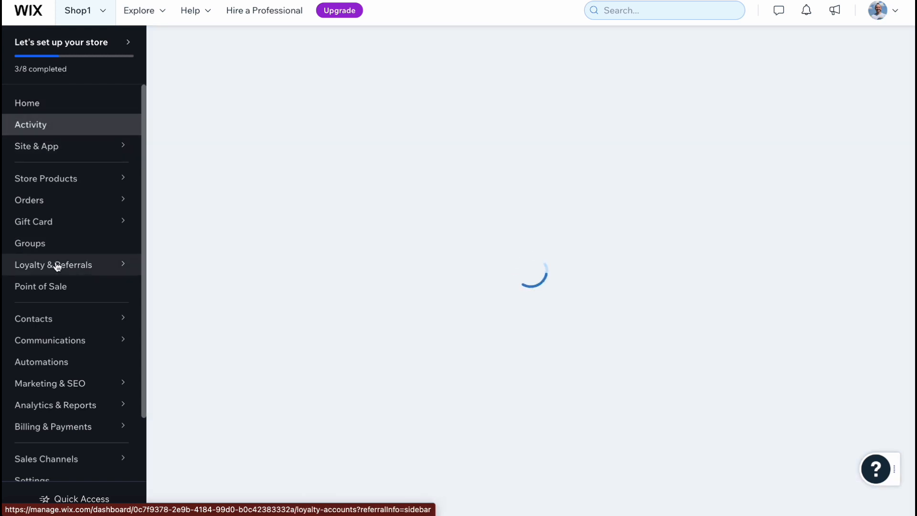
Open the Traffic Overview report and look through its session, visitor, device and country sections
{"action": "scroll", "coordinate": [75, 315], "scroll_direction": "down", "scroll_amount": 2}
{"action": "mouse_move", "coordinate": [77, 313]}
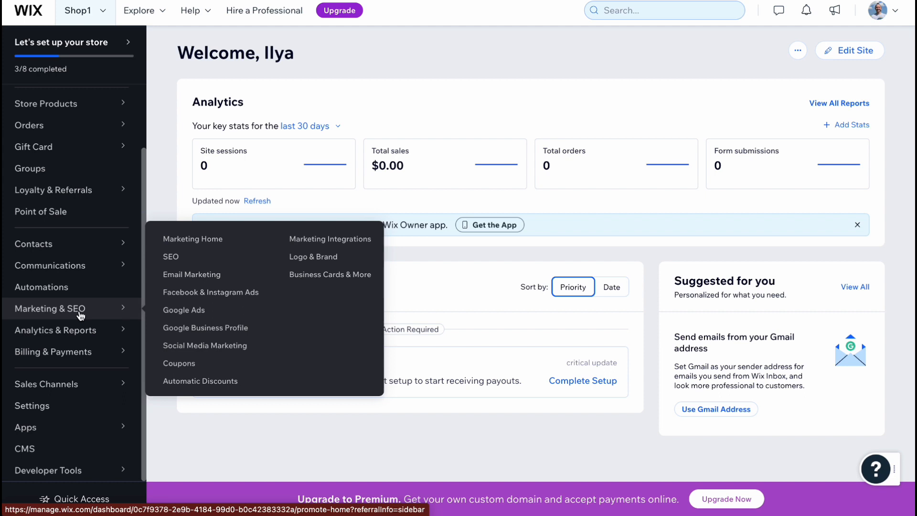
{"action": "mouse_move", "coordinate": [73, 334]}
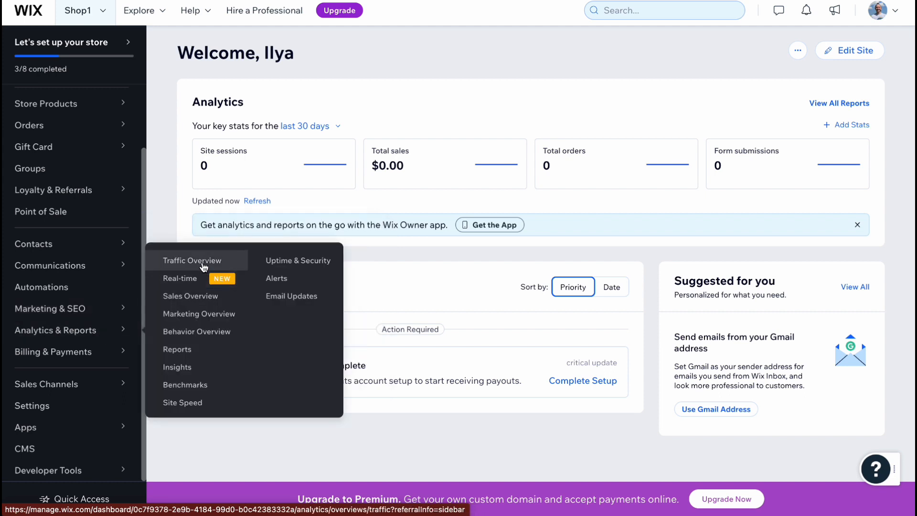
{"action": "left_click", "coordinate": [203, 266]}
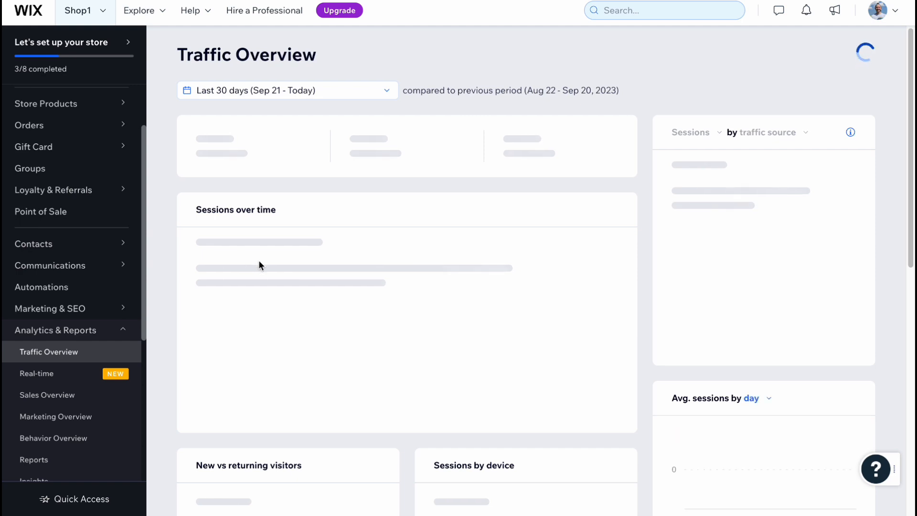
{"action": "scroll", "coordinate": [258, 263], "scroll_direction": "down", "scroll_amount": 3}
{"action": "scroll", "coordinate": [259, 262], "scroll_direction": "down", "scroll_amount": 1}
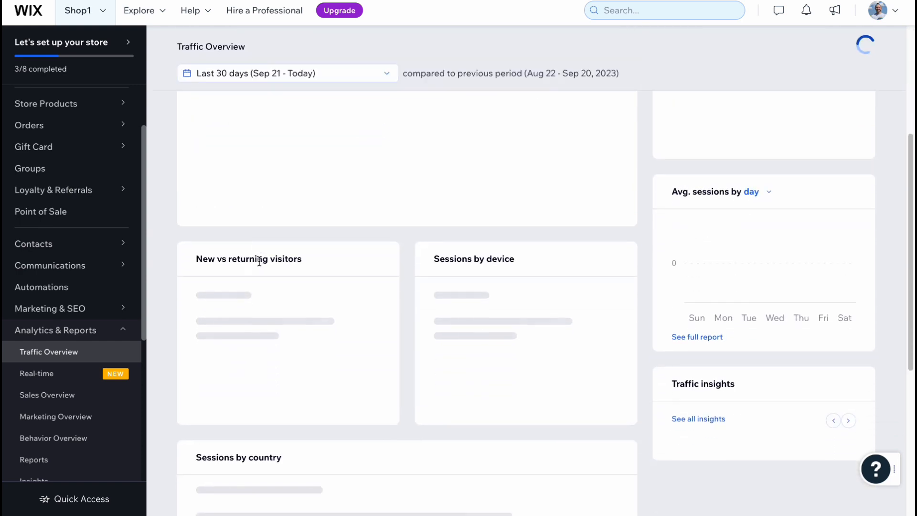
Look over the available communication, analytics and marketing sections, and open Email Marketing
{"action": "mouse_move", "coordinate": [92, 261]}
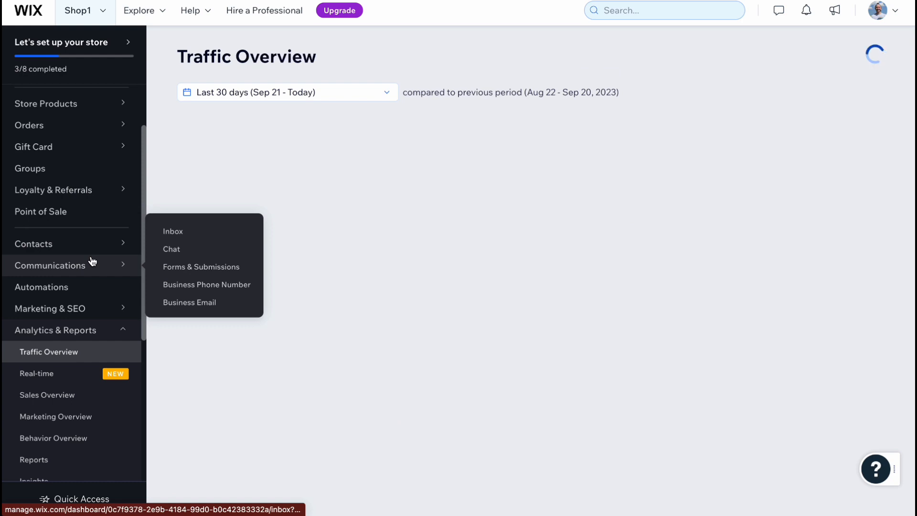
{"action": "scroll", "coordinate": [92, 260], "scroll_direction": "down", "scroll_amount": 5}
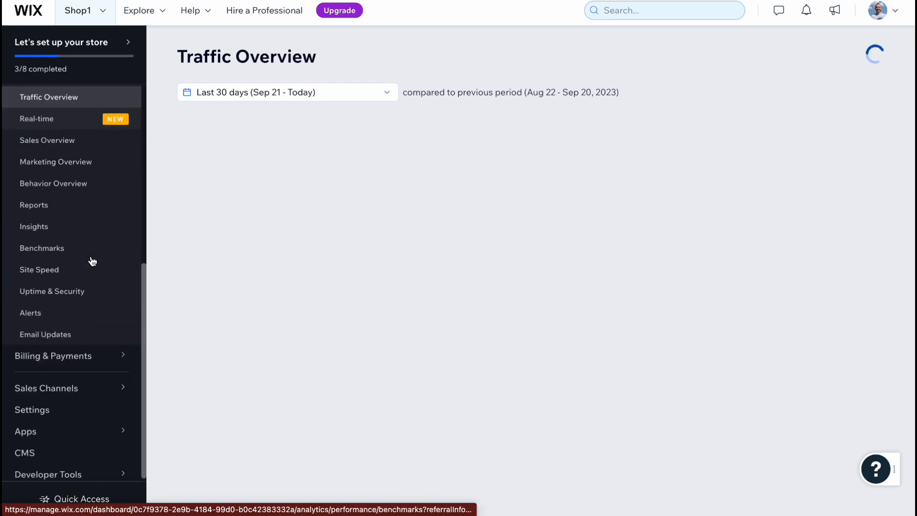
{"action": "scroll", "coordinate": [92, 260], "scroll_direction": "up", "scroll_amount": 2}
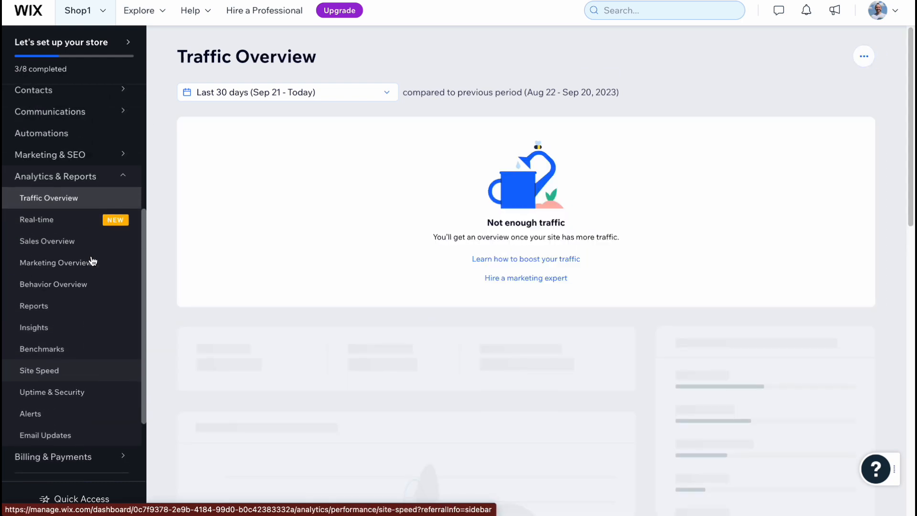
{"action": "mouse_move", "coordinate": [106, 154]}
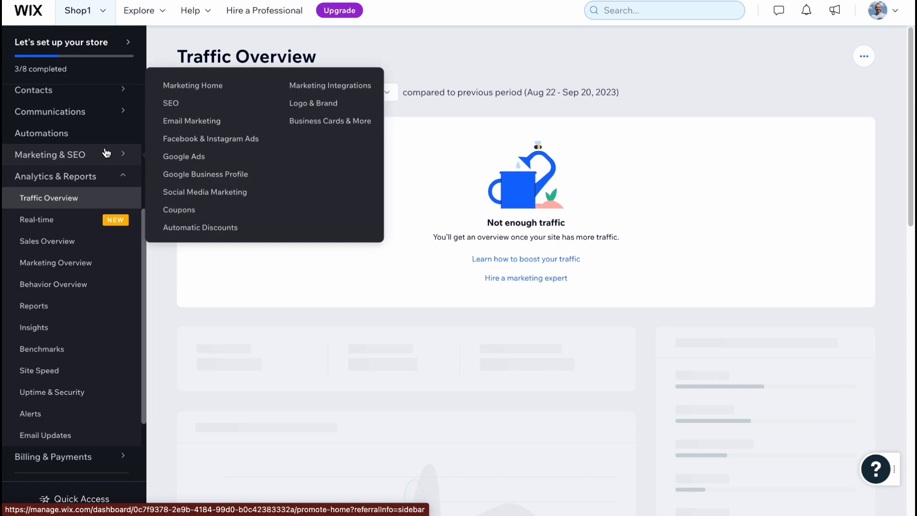
{"action": "left_click", "coordinate": [182, 122]}
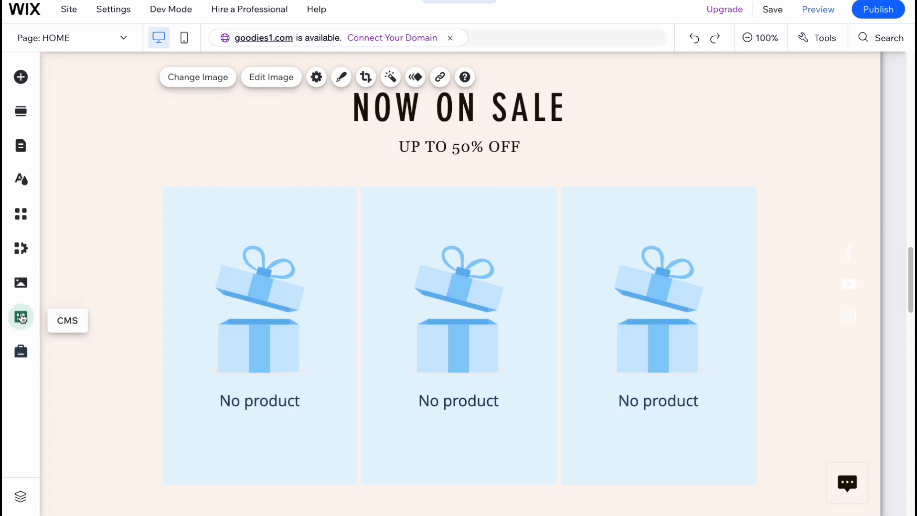
Open the Wix App Market from the site editor and browse its recommended and trending apps
{"action": "left_click", "coordinate": [20, 215]}
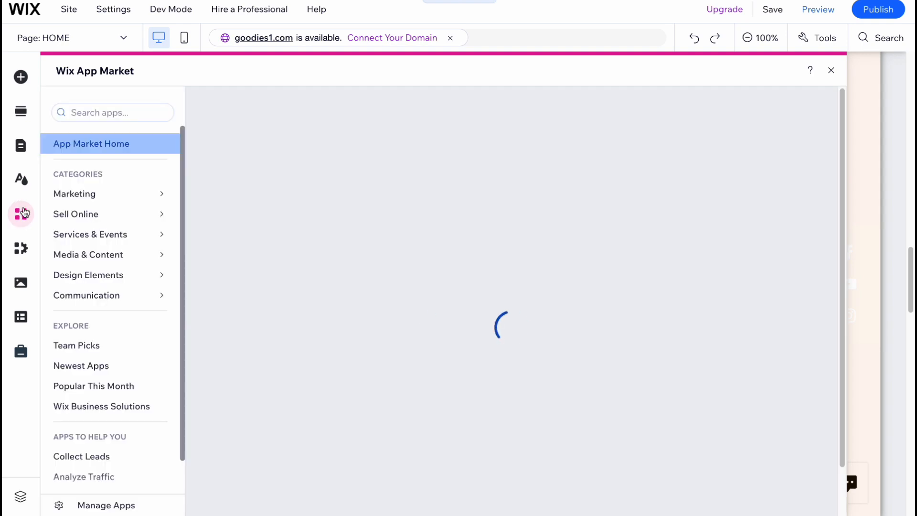
{"action": "scroll", "coordinate": [295, 251], "scroll_direction": "down", "scroll_amount": 5}
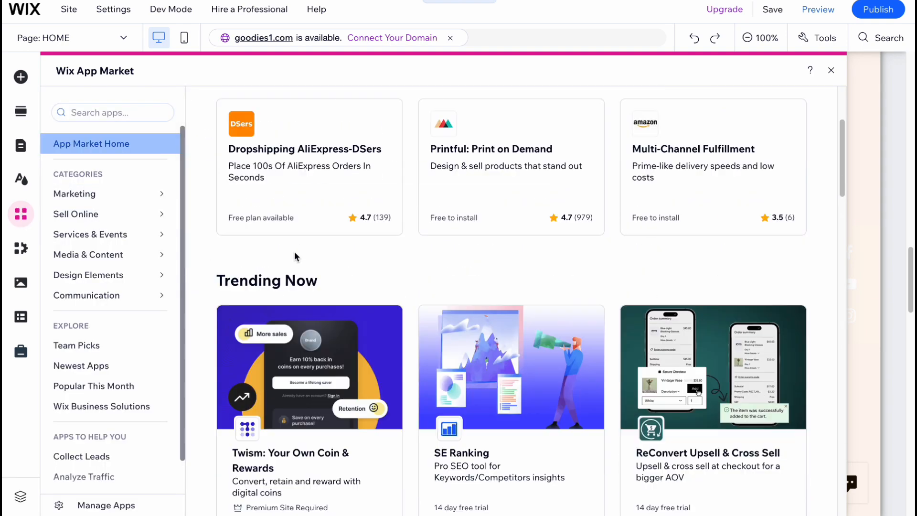
{"action": "scroll", "coordinate": [295, 252], "scroll_direction": "up", "scroll_amount": 1}
{"action": "scroll", "coordinate": [295, 251], "scroll_direction": "up", "scroll_amount": 3}
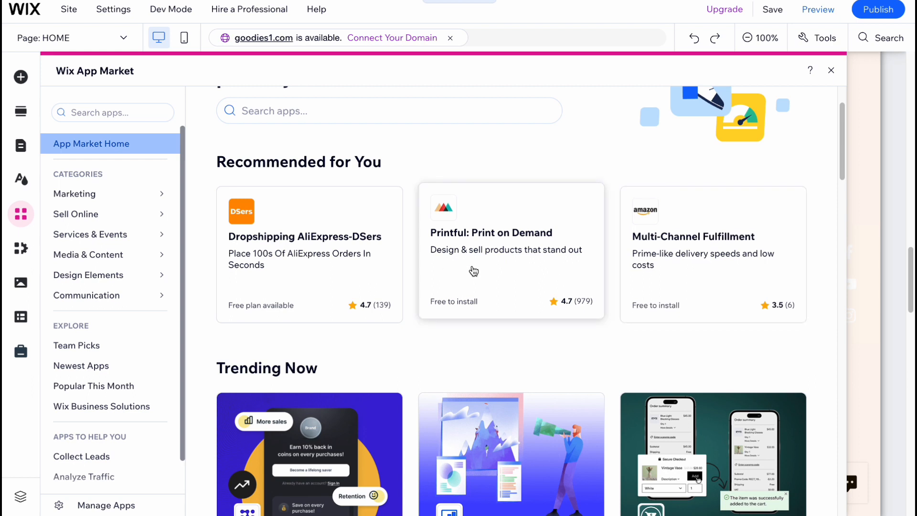
{"action": "scroll", "coordinate": [471, 268], "scroll_direction": "down", "scroll_amount": 3}
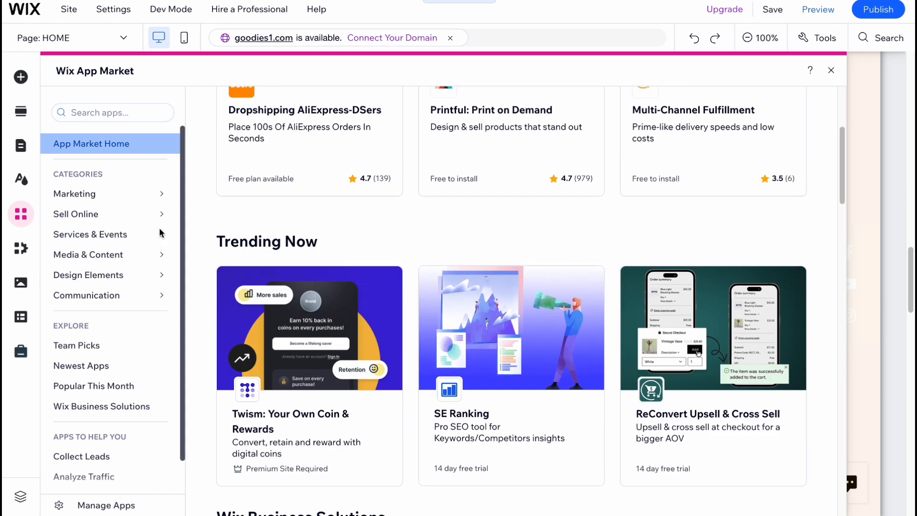
Browse the App Market's Marketing category, including its conversion, mobile and social apps
{"action": "left_click", "coordinate": [109, 200]}
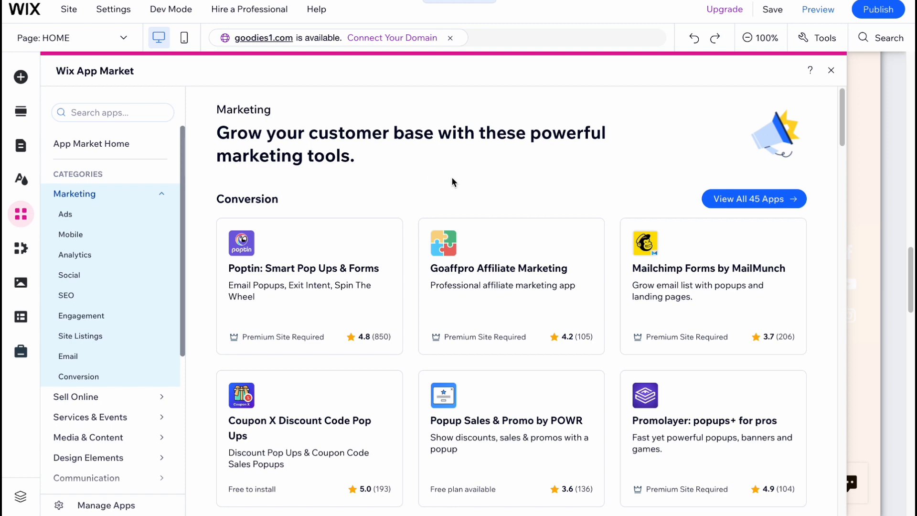
{"action": "scroll", "coordinate": [456, 187], "scroll_direction": "down", "scroll_amount": 4}
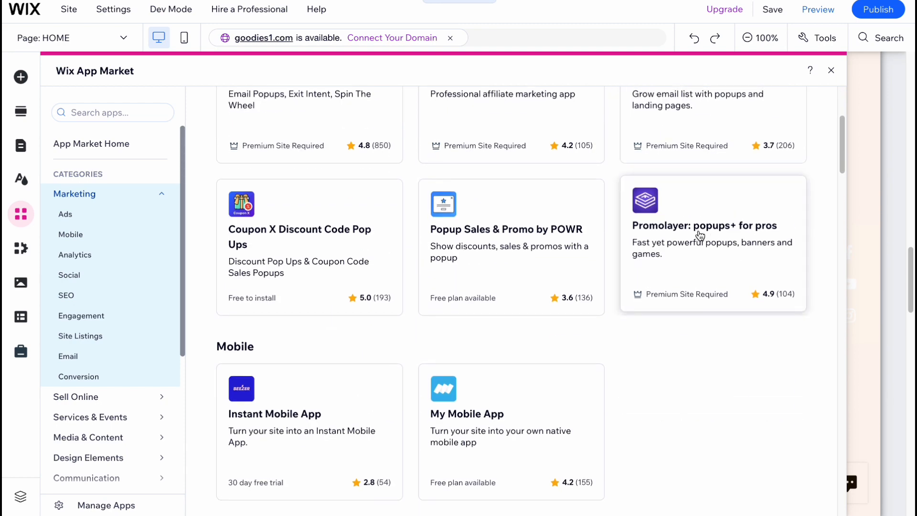
{"action": "scroll", "coordinate": [735, 232], "scroll_direction": "up", "scroll_amount": 3}
{"action": "scroll", "coordinate": [736, 242], "scroll_direction": "down", "scroll_amount": 15}
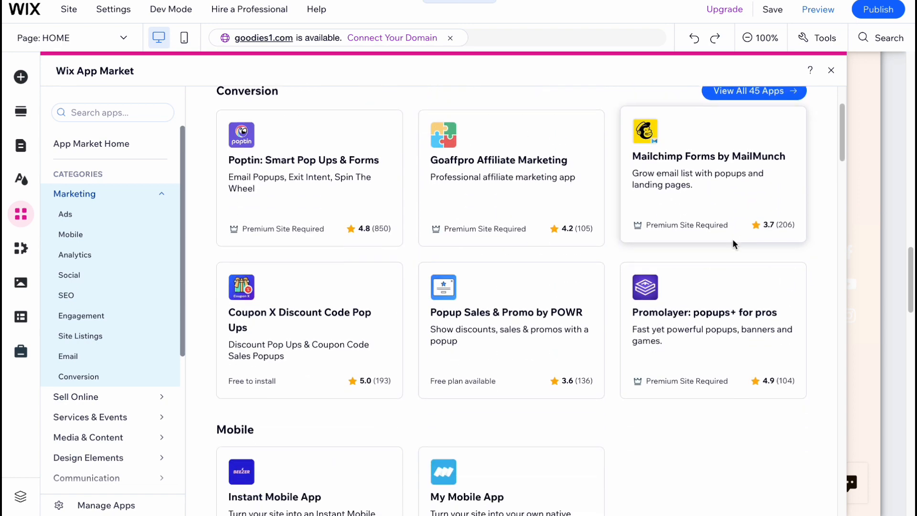
{"action": "scroll", "coordinate": [620, 253], "scroll_direction": "down", "scroll_amount": 1}
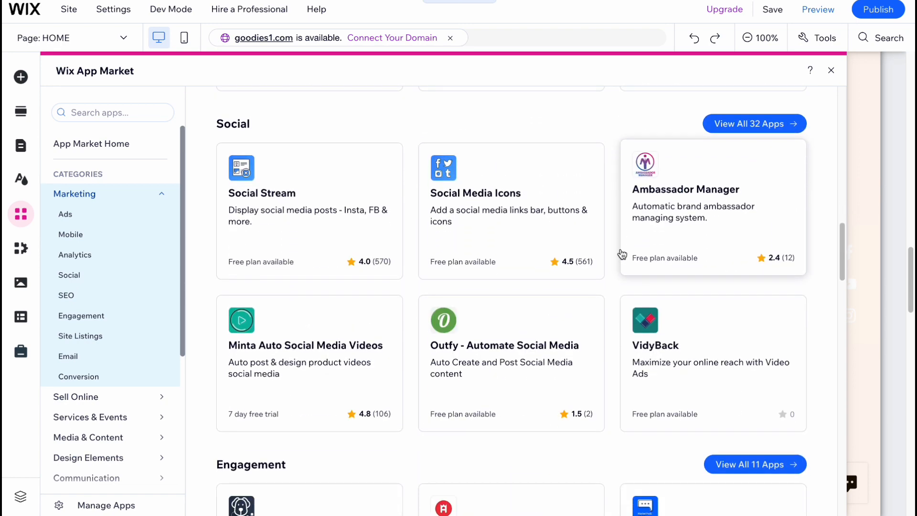
Select Shop1 as the site to upgrade and look over the Premium plans offered for the store
{"action": "scroll", "coordinate": [512, 270], "scroll_direction": "down", "scroll_amount": 6}
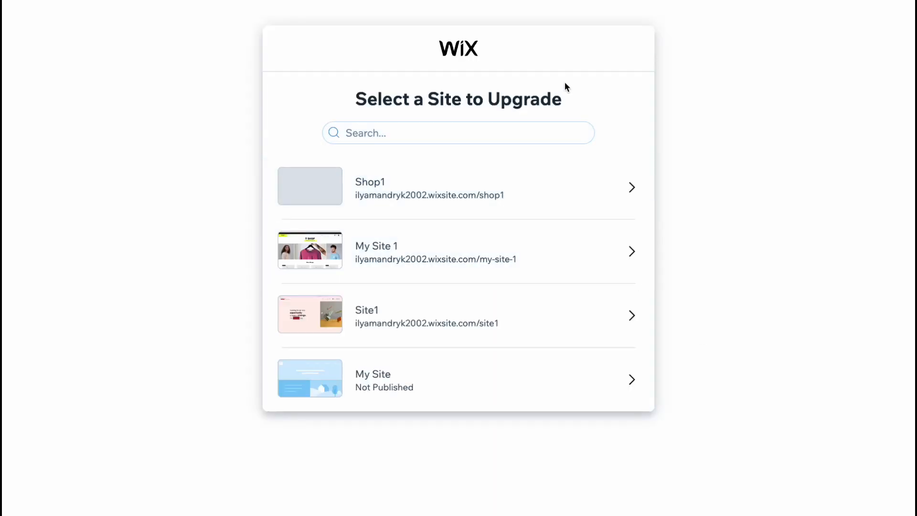
{"action": "left_click", "coordinate": [598, 190]}
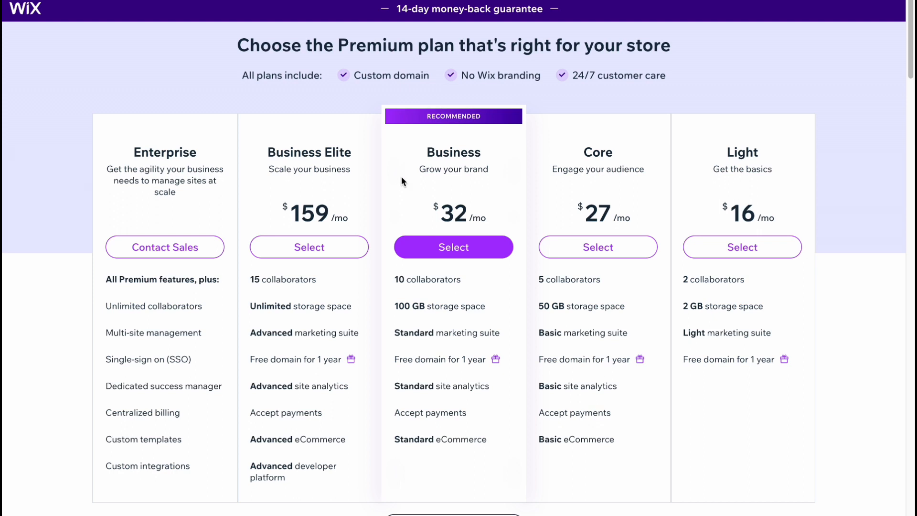
{"action": "scroll", "coordinate": [420, 150], "scroll_direction": "down", "scroll_amount": 10}
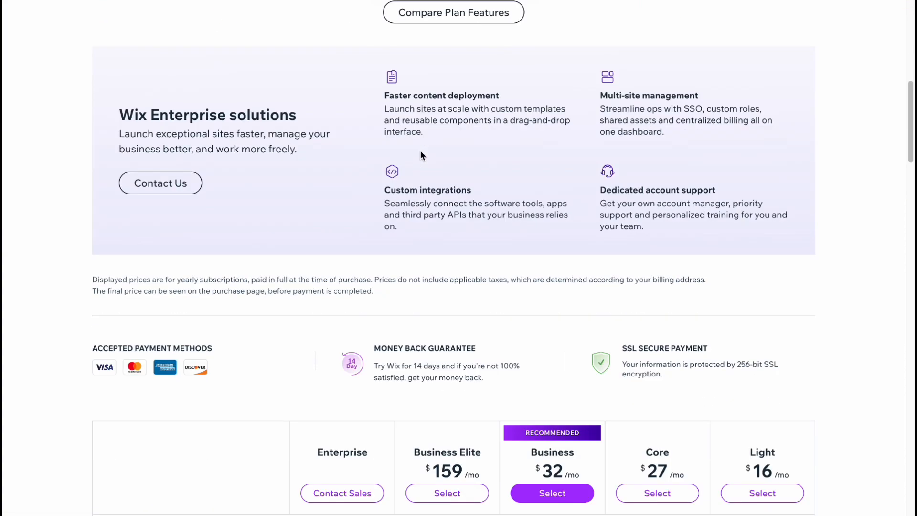
{"action": "scroll", "coordinate": [419, 150], "scroll_direction": "up", "scroll_amount": 3}
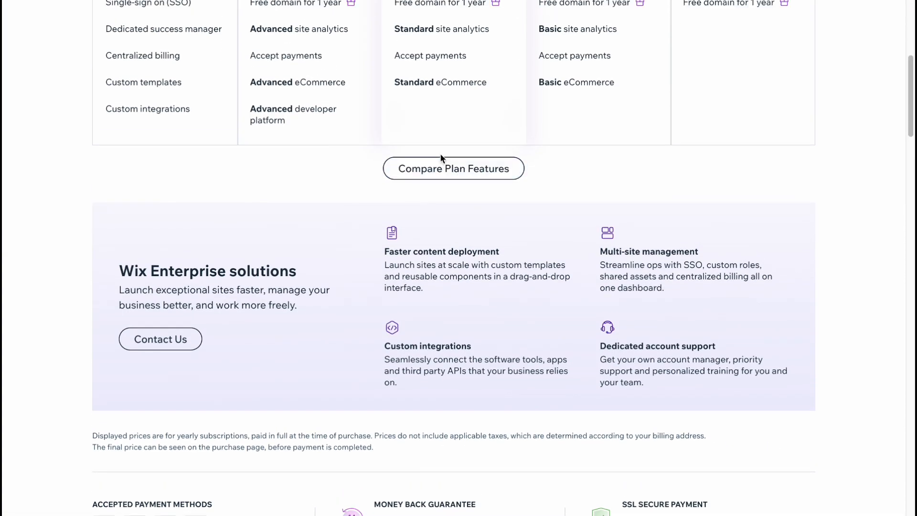
{"action": "scroll", "coordinate": [439, 153], "scroll_direction": "up", "scroll_amount": 7}
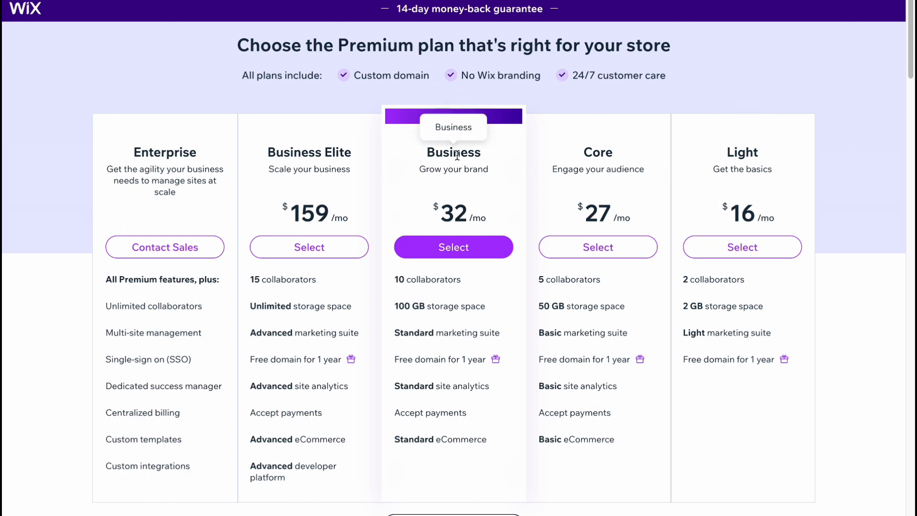
{"action": "scroll", "coordinate": [439, 234], "scroll_direction": "down", "scroll_amount": 2}
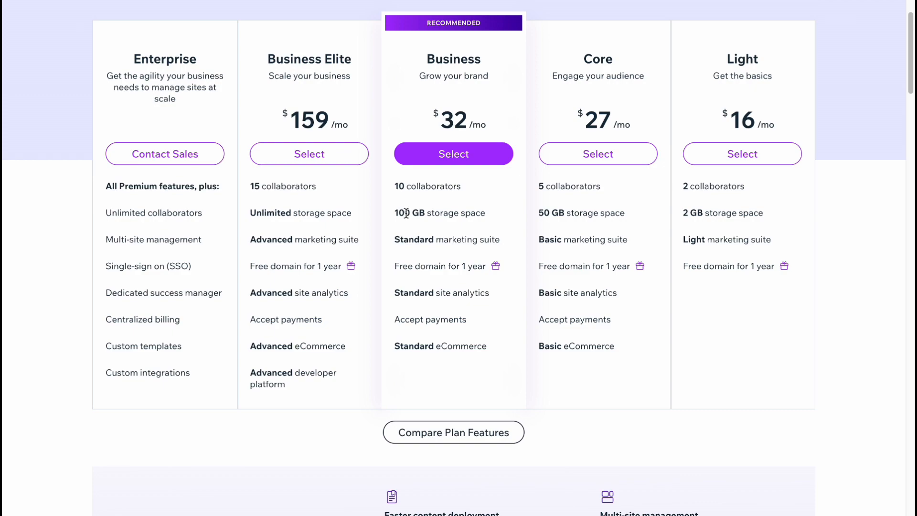
Open the plan feature comparison and examine the site, marketing, payment and eCommerce features of each Premium plan
{"action": "left_click", "coordinate": [470, 432]}
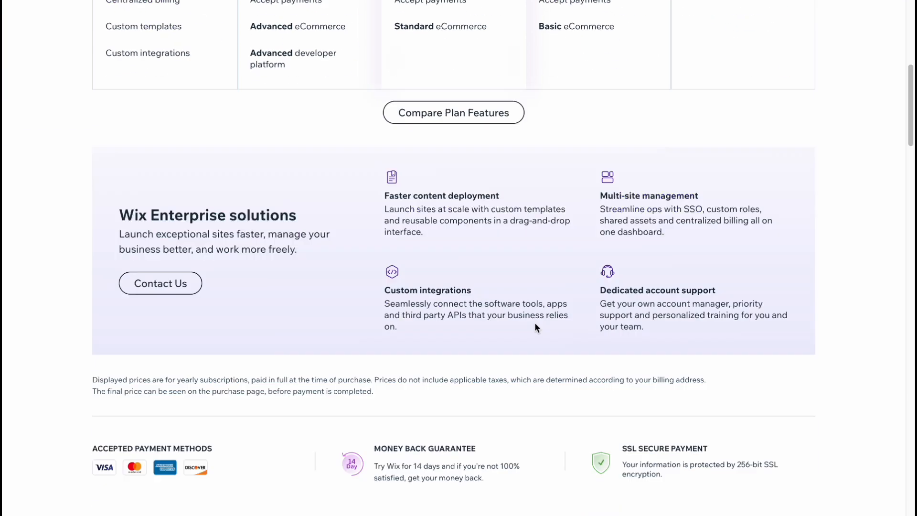
{"action": "scroll", "coordinate": [526, 334], "scroll_direction": "down", "scroll_amount": 4}
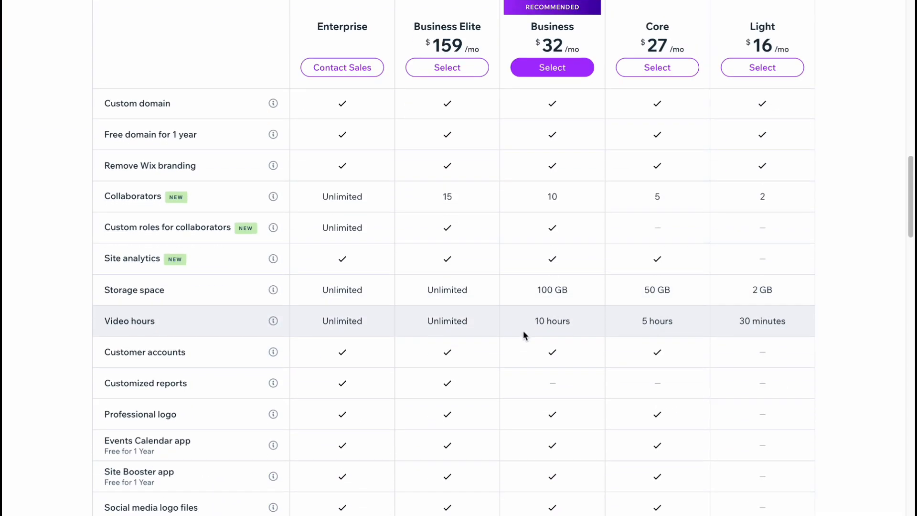
{"action": "scroll", "coordinate": [497, 253], "scroll_direction": "down", "scroll_amount": 10}
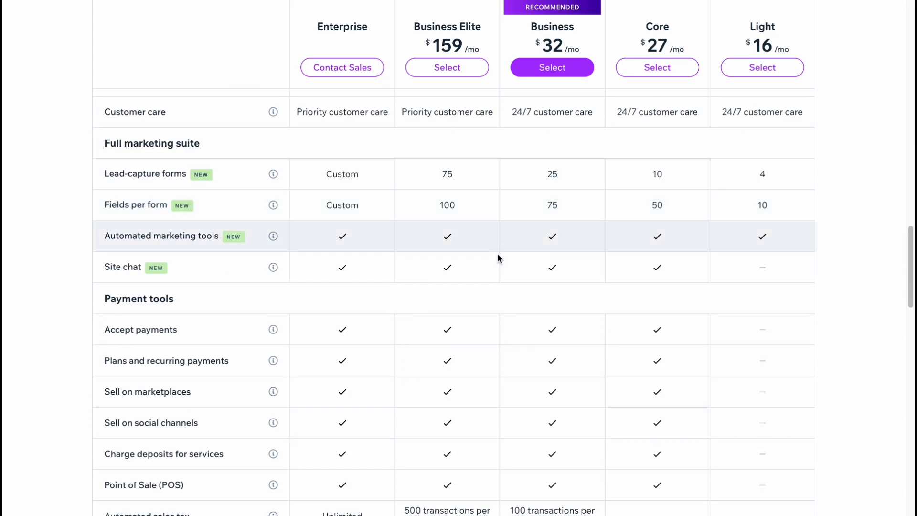
{"action": "scroll", "coordinate": [490, 267], "scroll_direction": "down", "scroll_amount": 8}
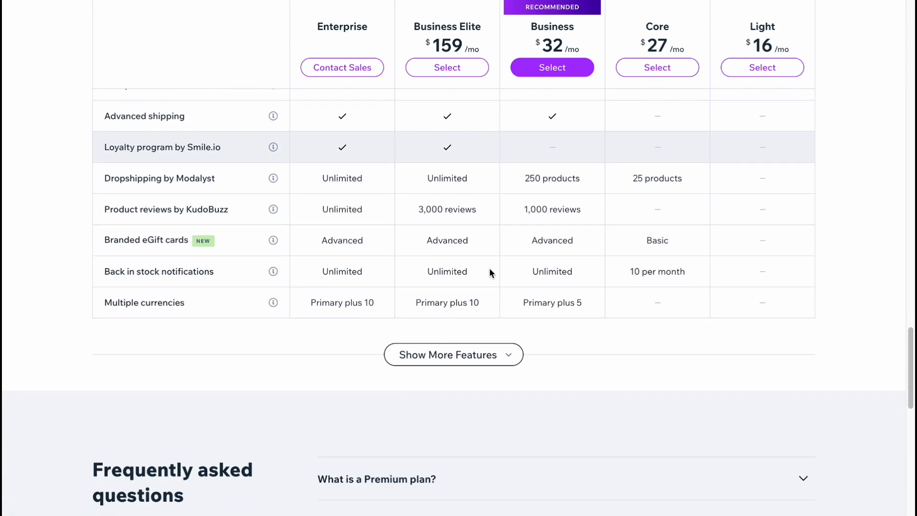
{"action": "scroll", "coordinate": [488, 267], "scroll_direction": "up", "scroll_amount": 12}
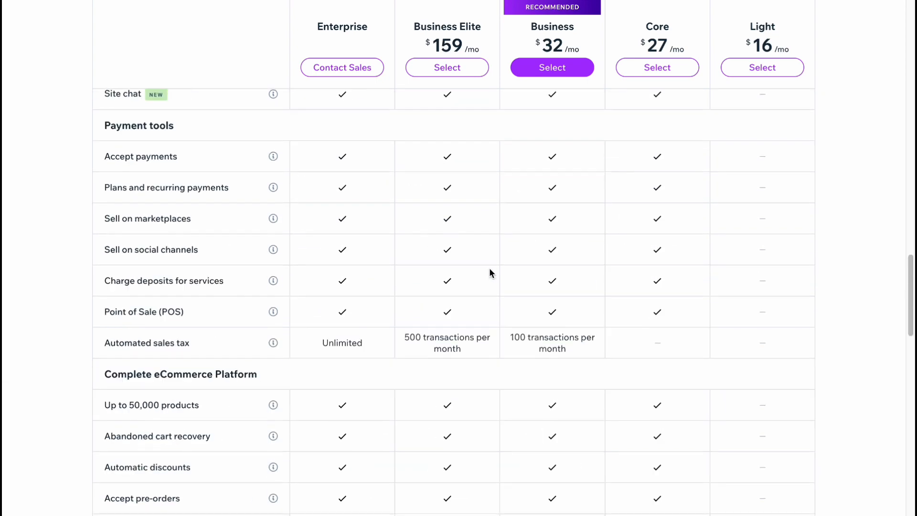
{"action": "scroll", "coordinate": [487, 271], "scroll_direction": "up", "scroll_amount": 20}
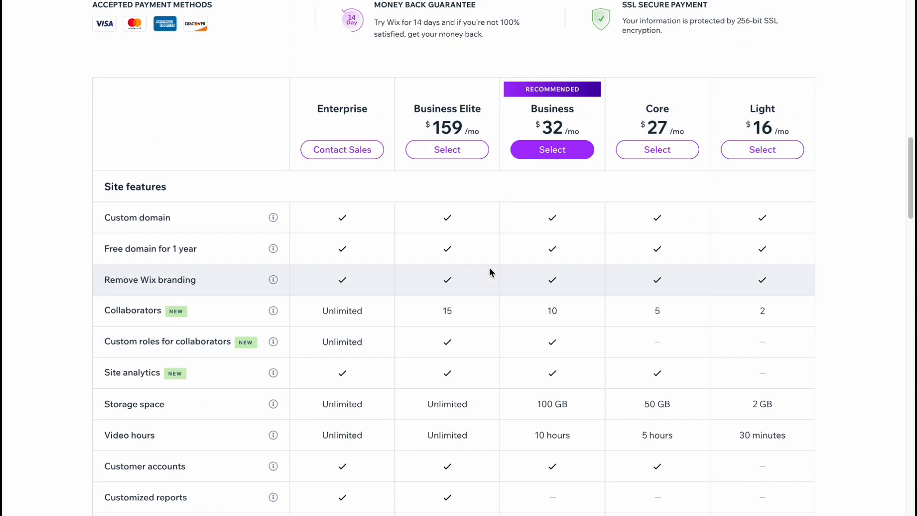
{"action": "scroll", "coordinate": [488, 267], "scroll_direction": "down", "scroll_amount": 11}
{"action": "scroll", "coordinate": [488, 267], "scroll_direction": "up", "scroll_amount": 3}
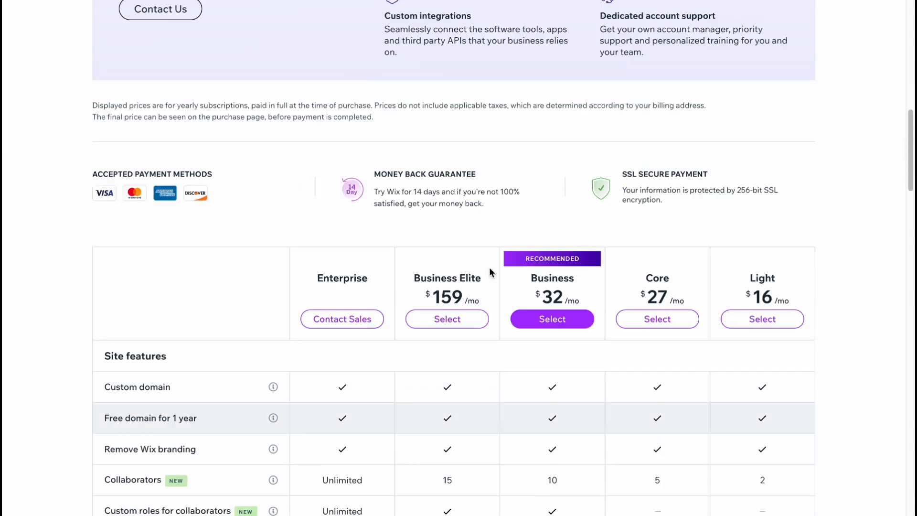
{"action": "scroll", "coordinate": [490, 271], "scroll_direction": "up", "scroll_amount": 15}
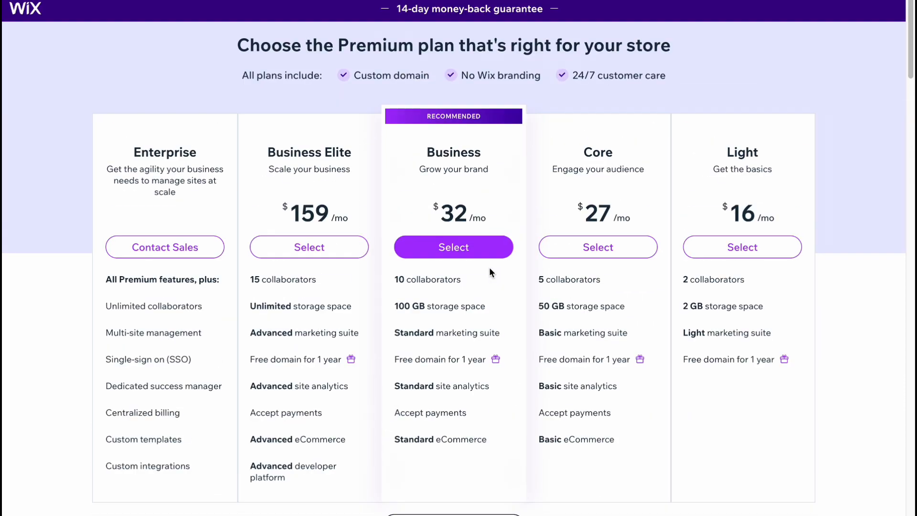